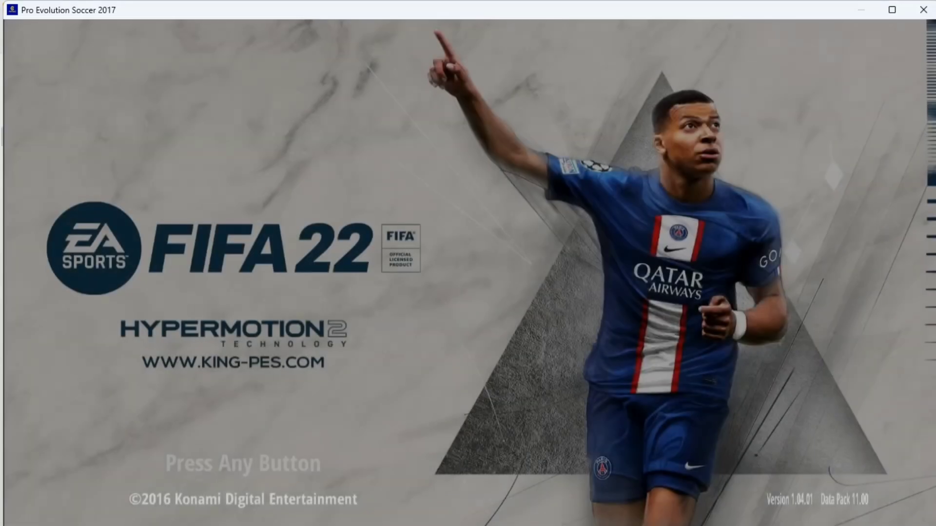
# - Get past the title screen and open Edit mode from the game's Extras section
pyautogui.press('Return')
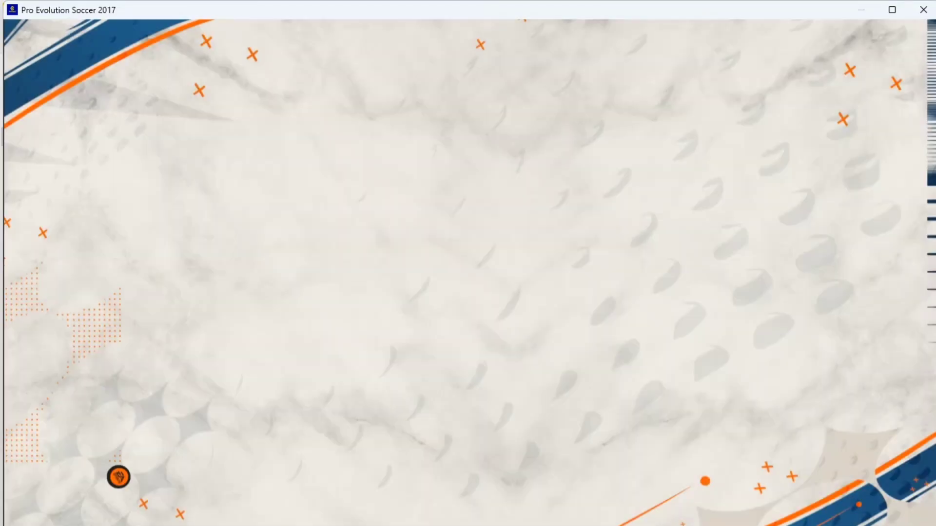
pyautogui.press('Return')
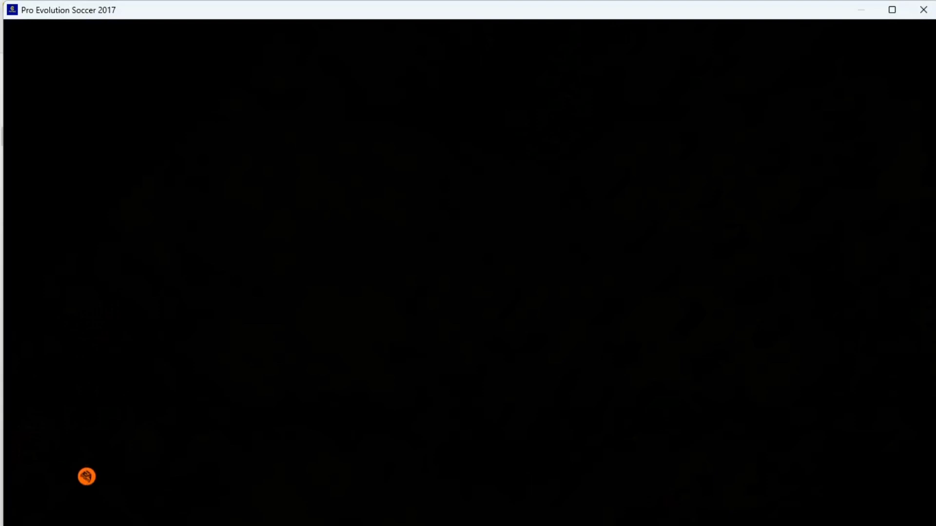
pyautogui.press('Left')
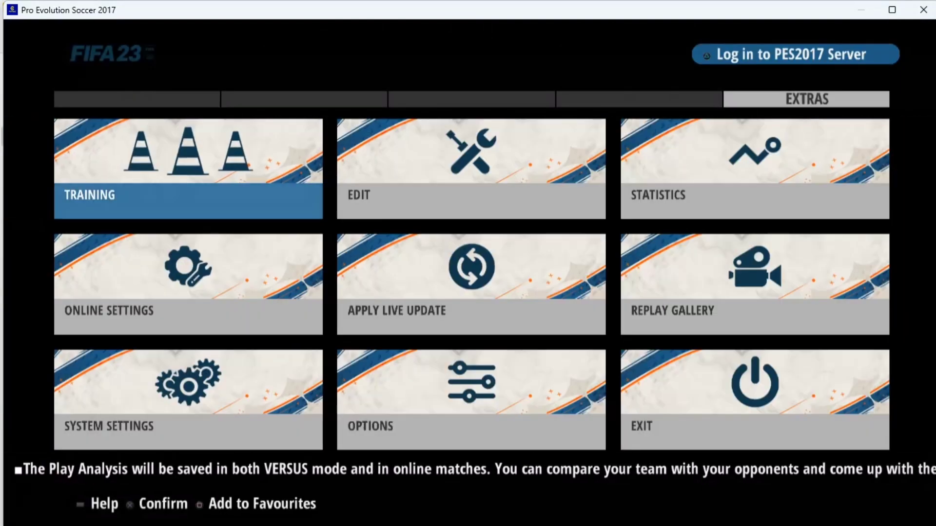
pyautogui.press('Right')
pyautogui.press('Return')
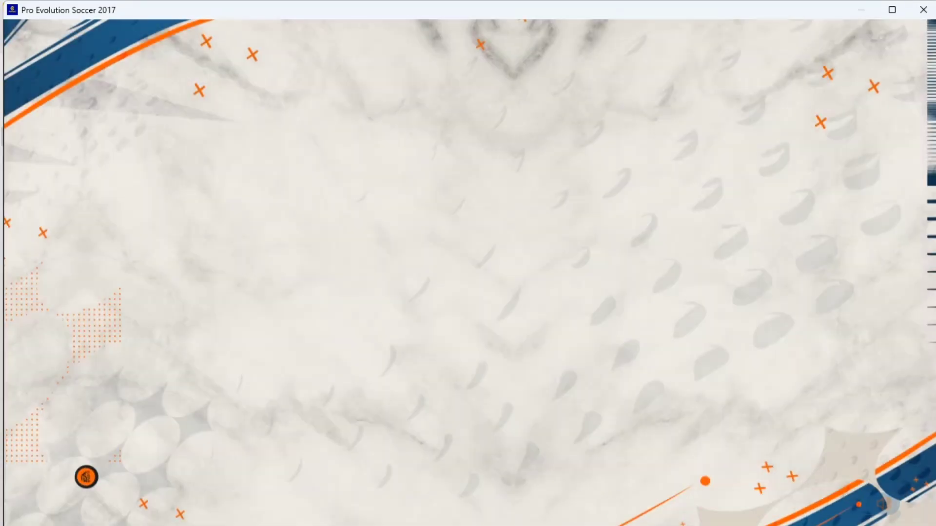
# - Choose to edit existing players and open the AFC Bournemouth squad list
pyautogui.press('Return')
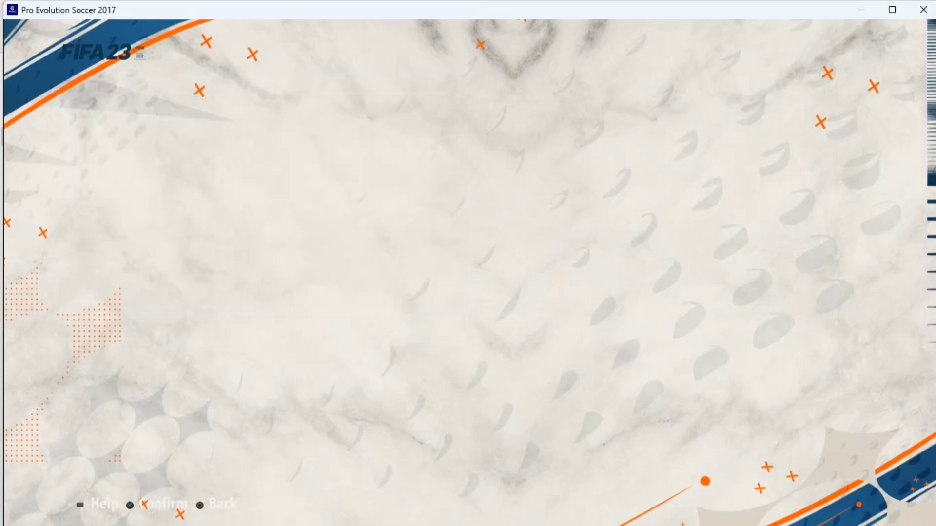
pyautogui.press('Down')
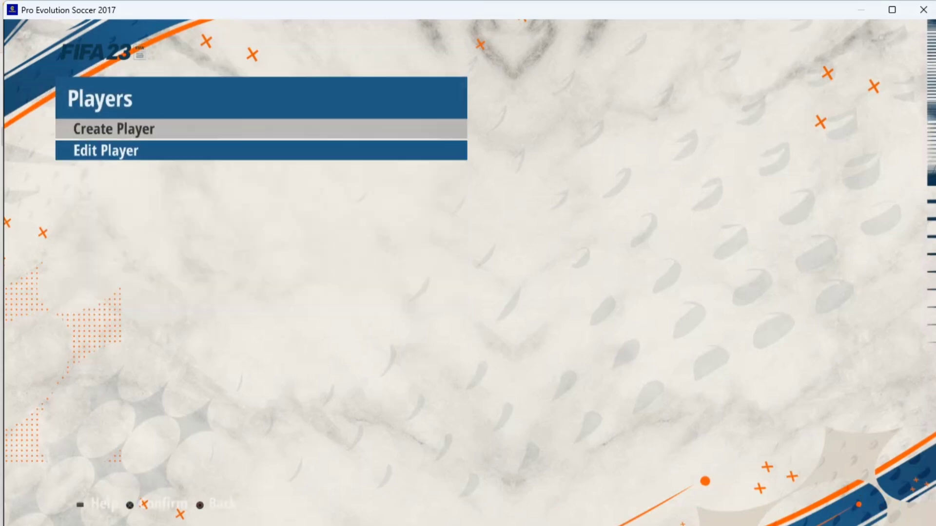
pyautogui.press('Return')
pyautogui.press('Return')
pyautogui.press('Return')
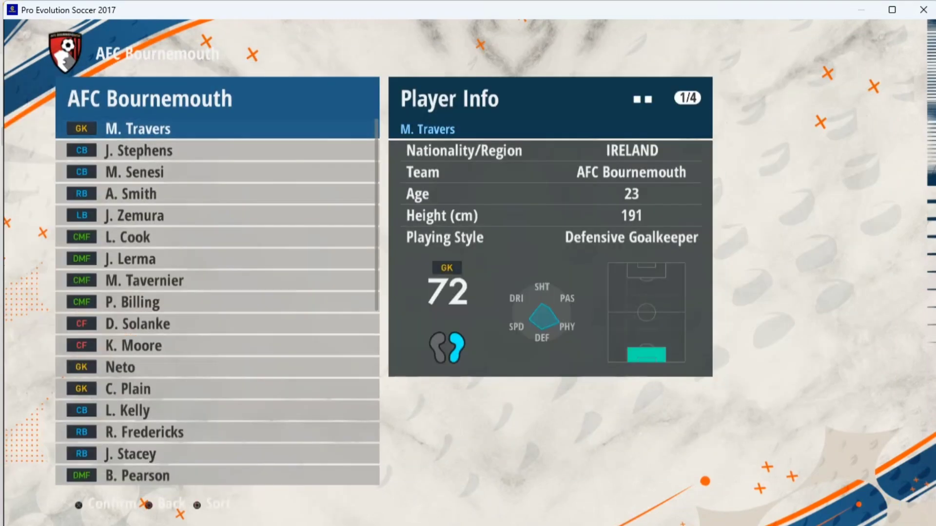
# - Examine the player info and face models in the AFC Bournemouth squad, from J. Stephens down to L. Kelly
pyautogui.press('Down')
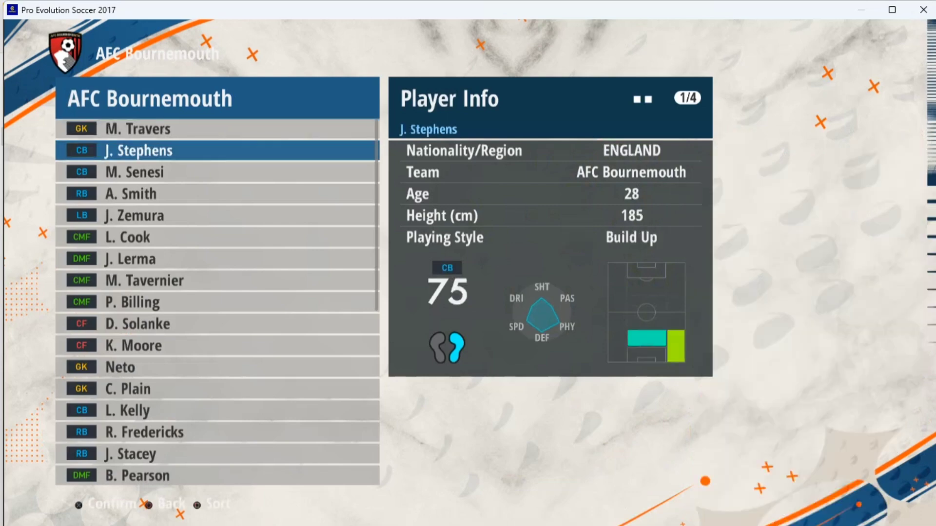
pyautogui.press('Down')
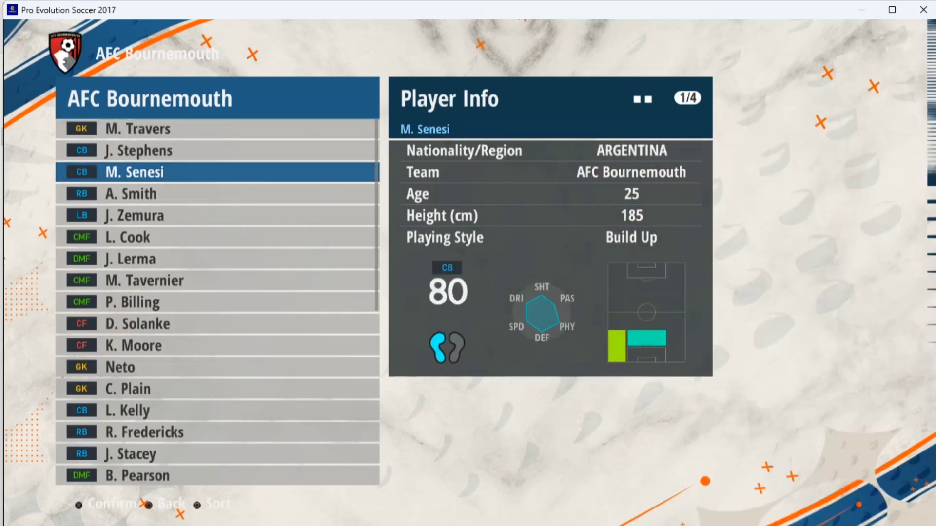
pyautogui.press('Down')
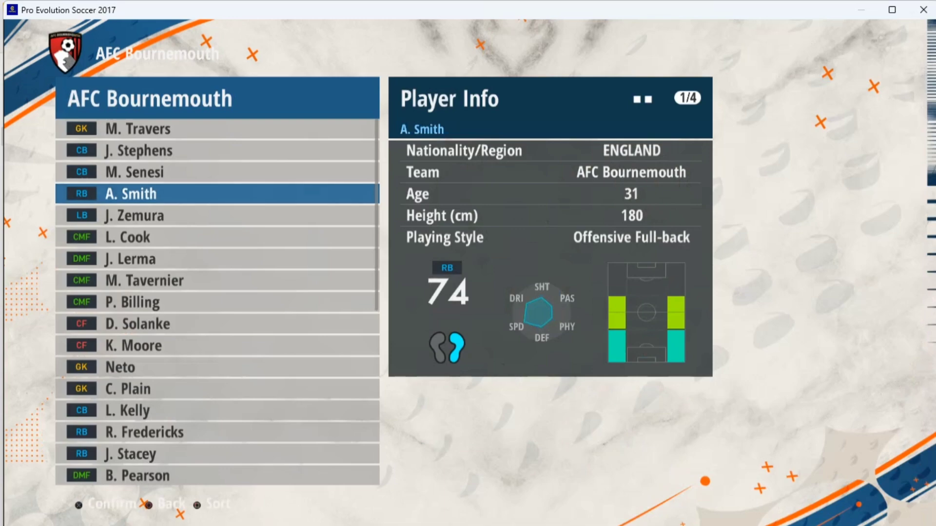
pyautogui.press('Down')
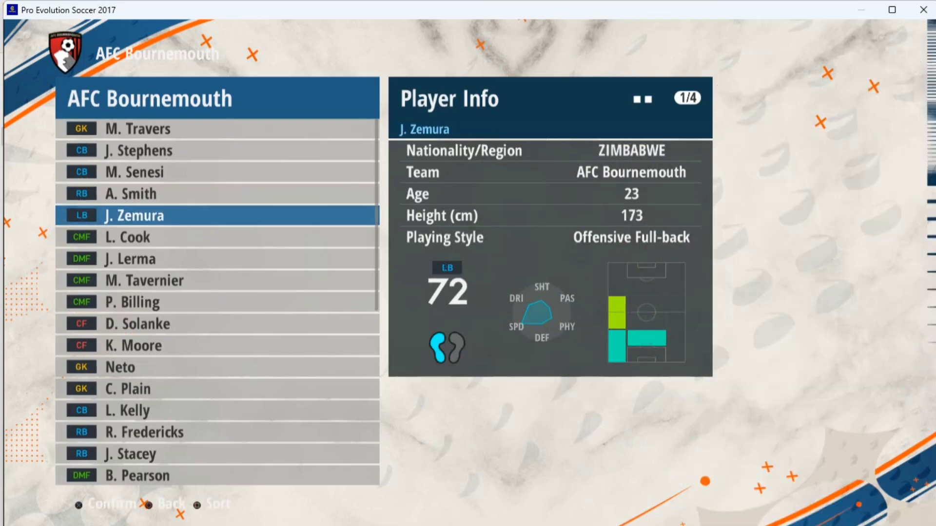
pyautogui.press('Down')
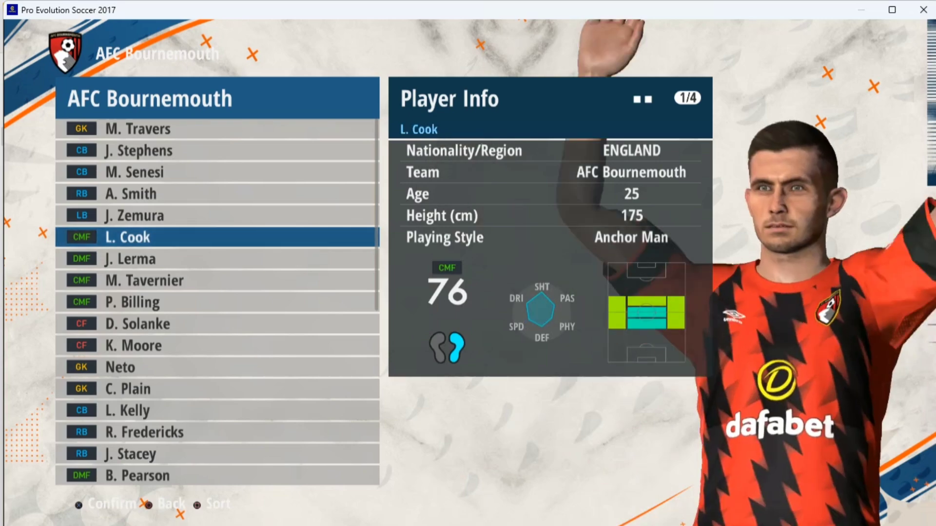
pyautogui.press('Down')
pyautogui.press('Down')
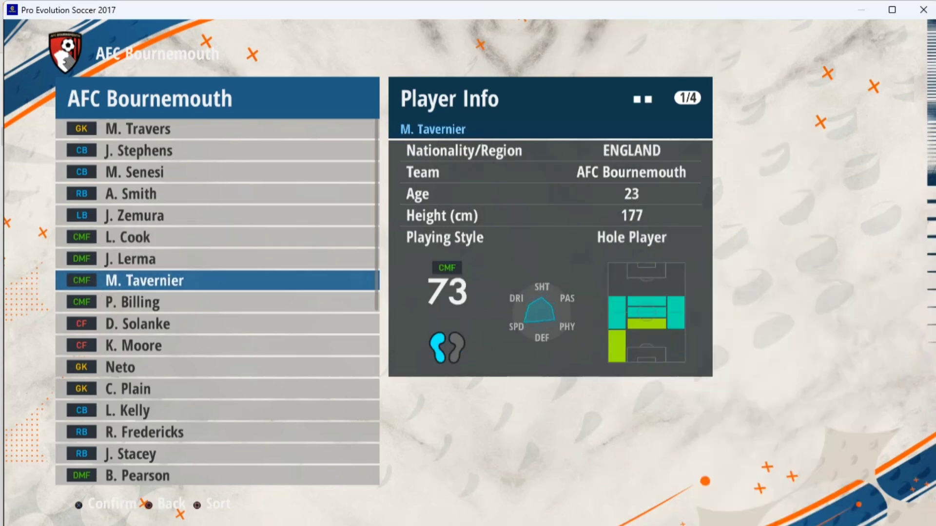
pyautogui.press('Down')
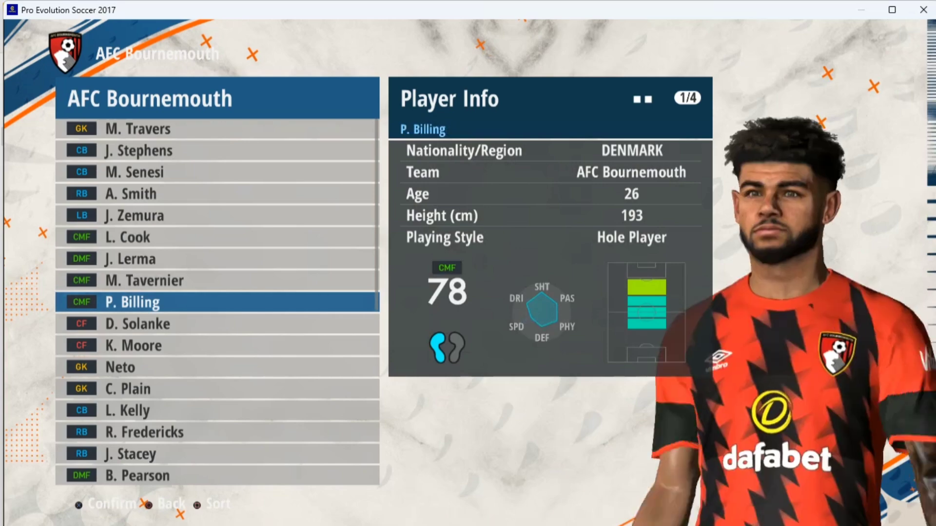
pyautogui.press('Down')
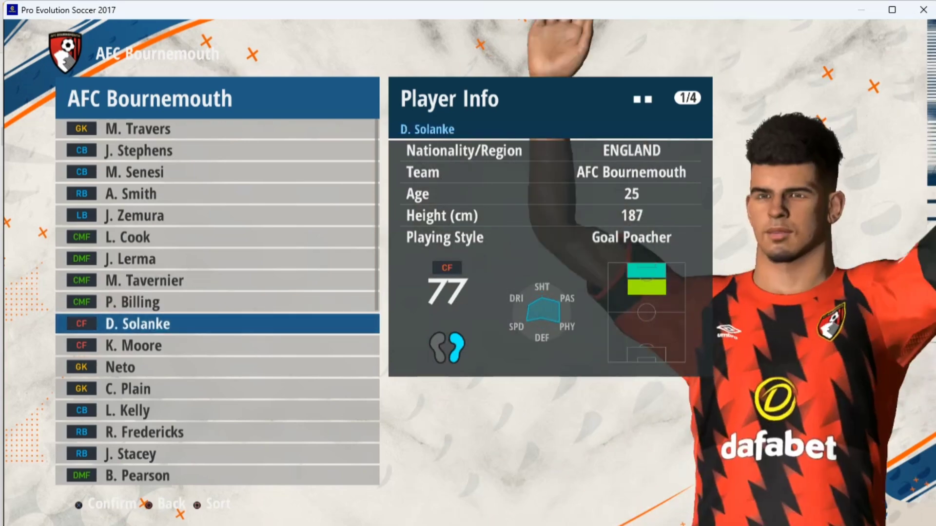
pyautogui.press('Down')
pyautogui.press('Down')
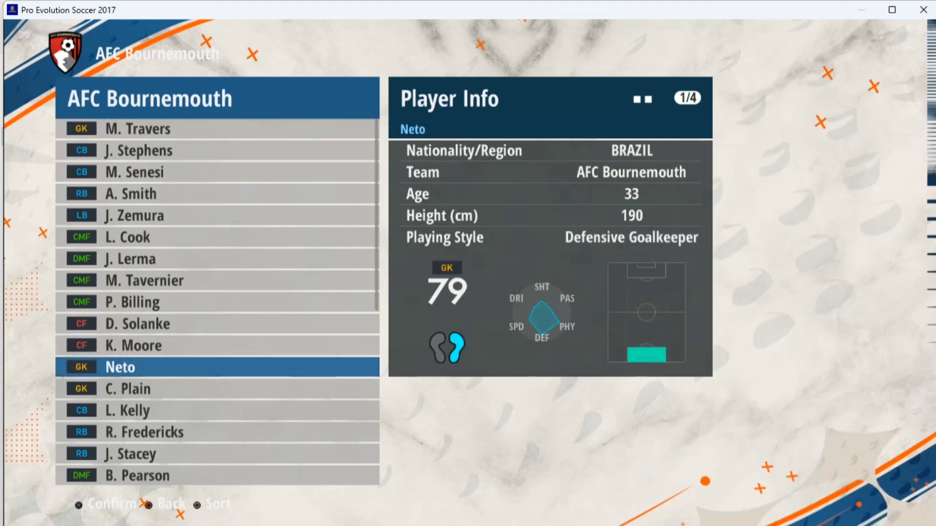
pyautogui.press('Down')
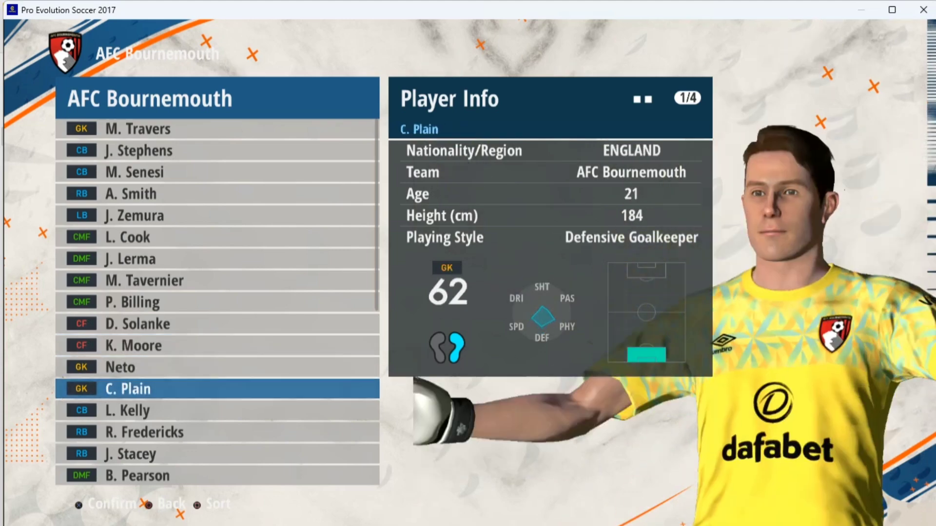
pyautogui.press('Down')
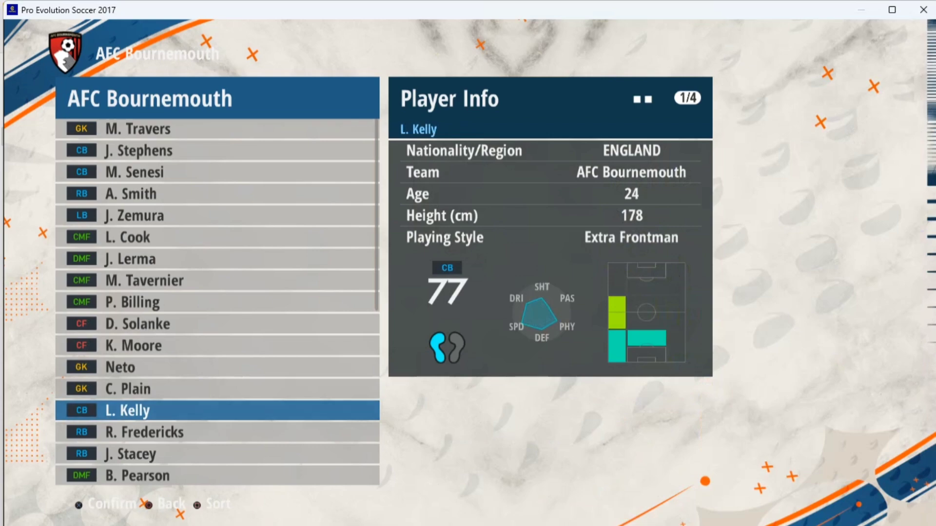
# - Leave the AFC Bournemouth squad and open the Arsenal FC squad list
pyautogui.press('Escape')
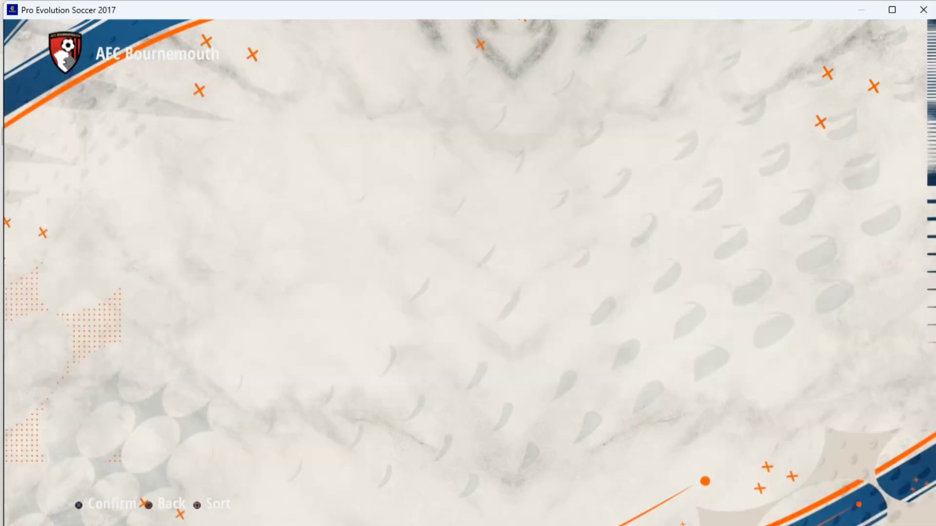
pyautogui.press('Down')
pyautogui.press('Return')
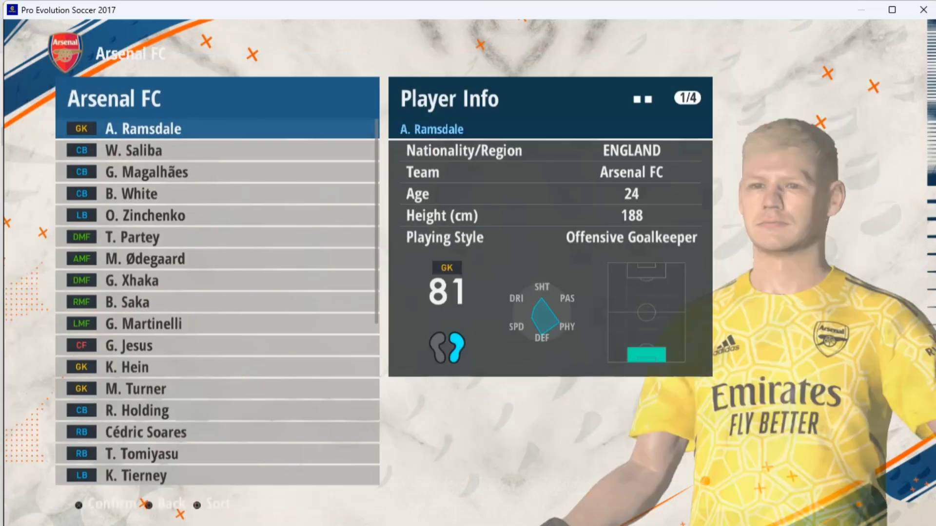
# - Examine the player info and face models of the Arsenal FC players from W. Saliba down to B. Saka
pyautogui.press('Down')
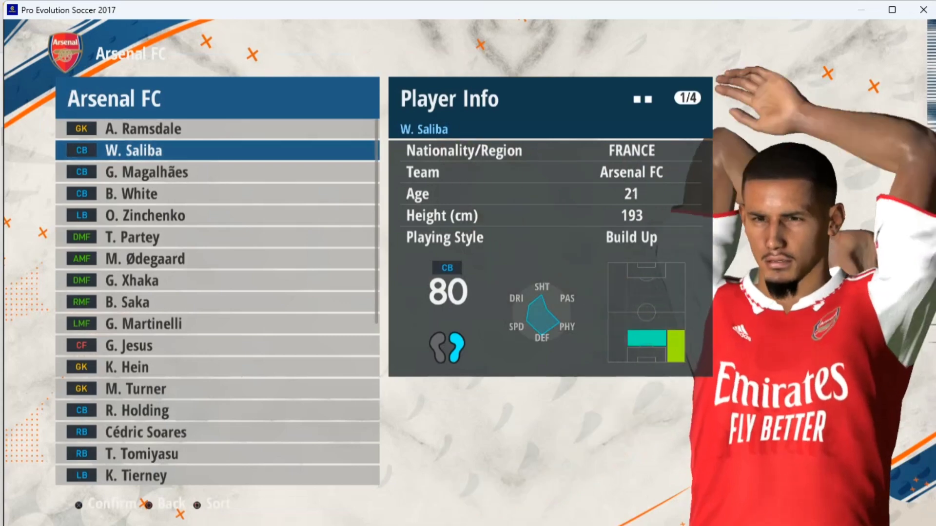
pyautogui.press('Down')
pyautogui.press('Down')
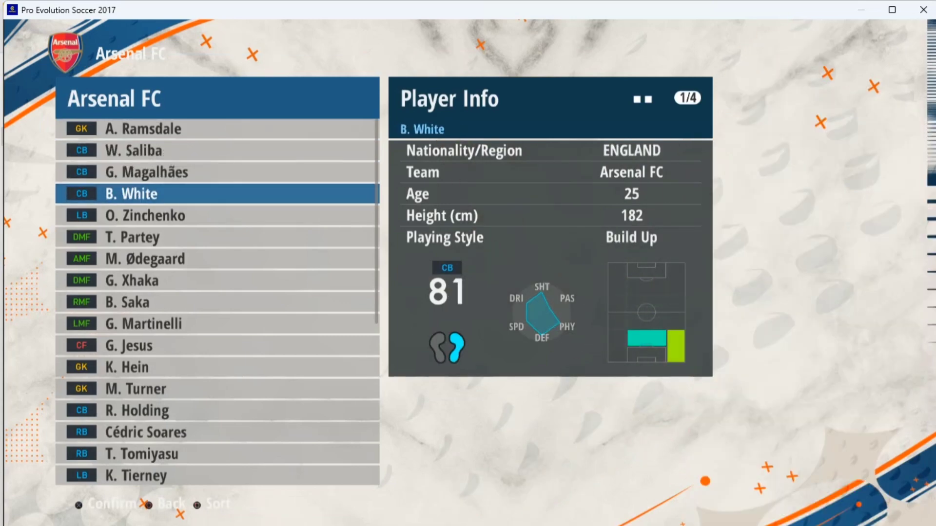
pyautogui.press('Down')
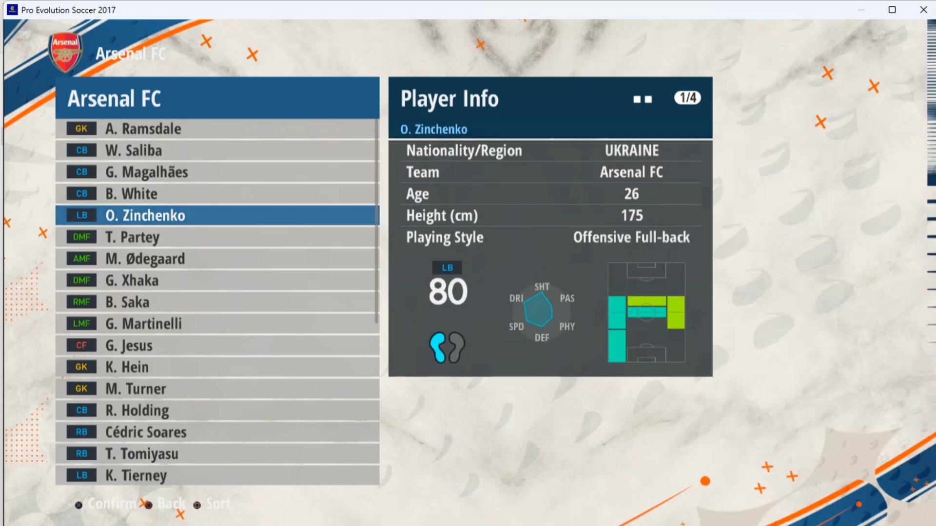
pyautogui.press('Down')
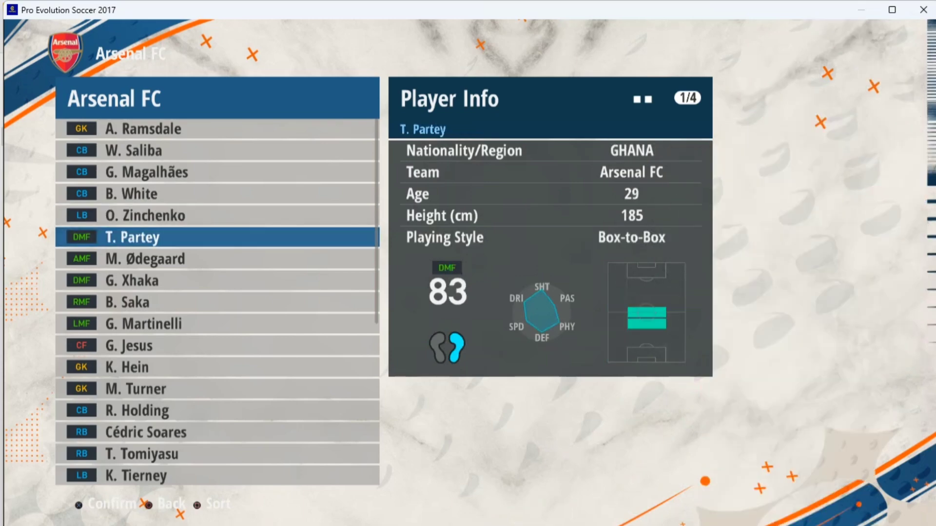
pyautogui.press('Down')
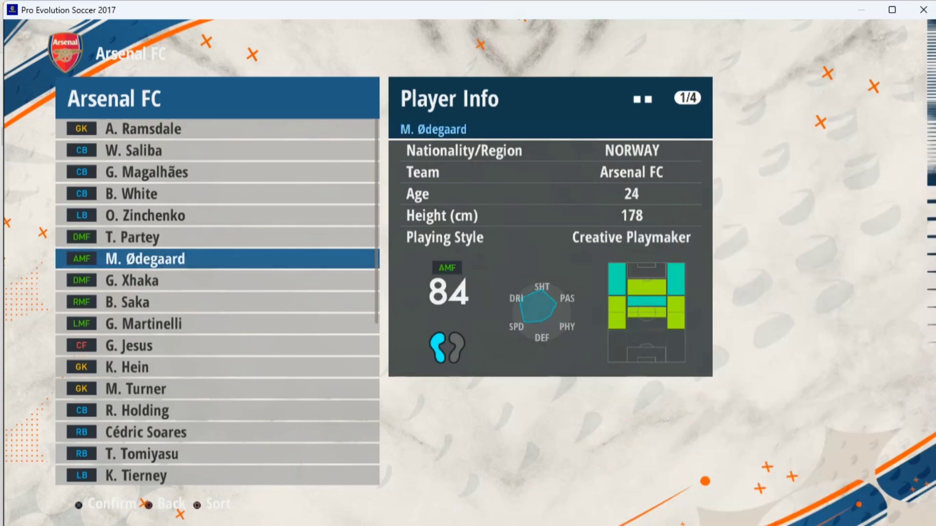
pyautogui.press('Down')
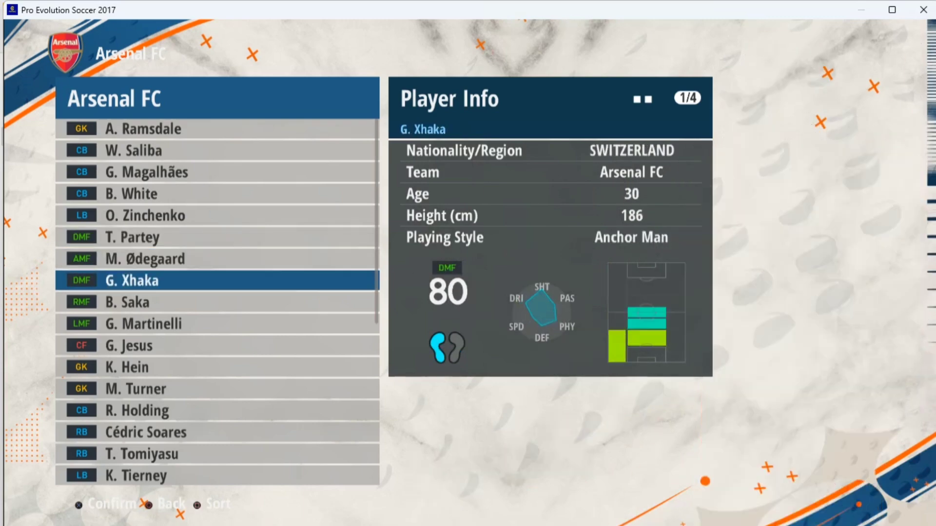
pyautogui.press('Down')
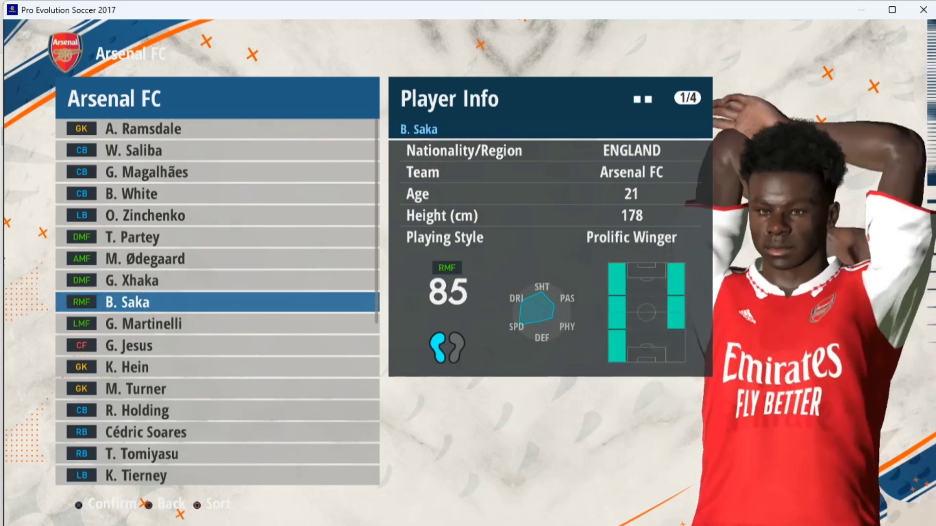
# - Examine the Arsenal FC players' info and face models from the end of the squad, Jorginho, back up to R. Nelson
pyautogui.press('End')
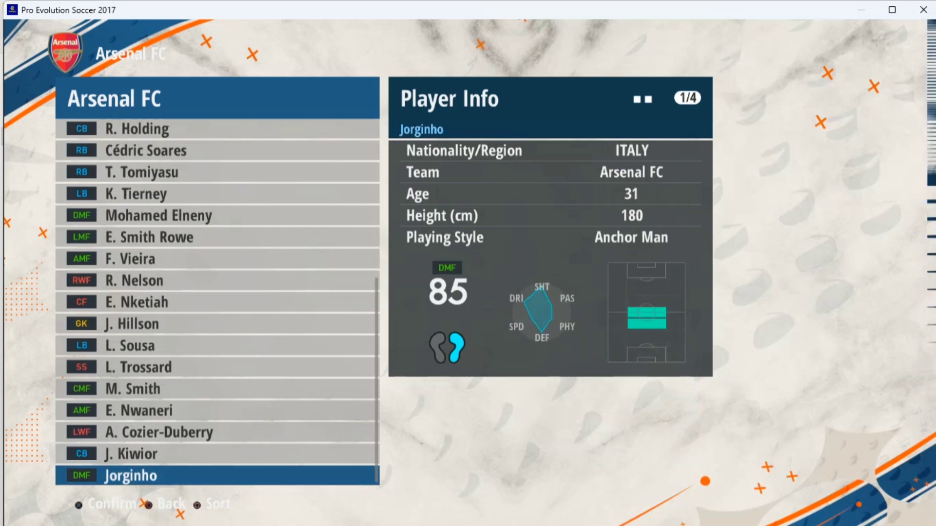
pyautogui.press('Up')
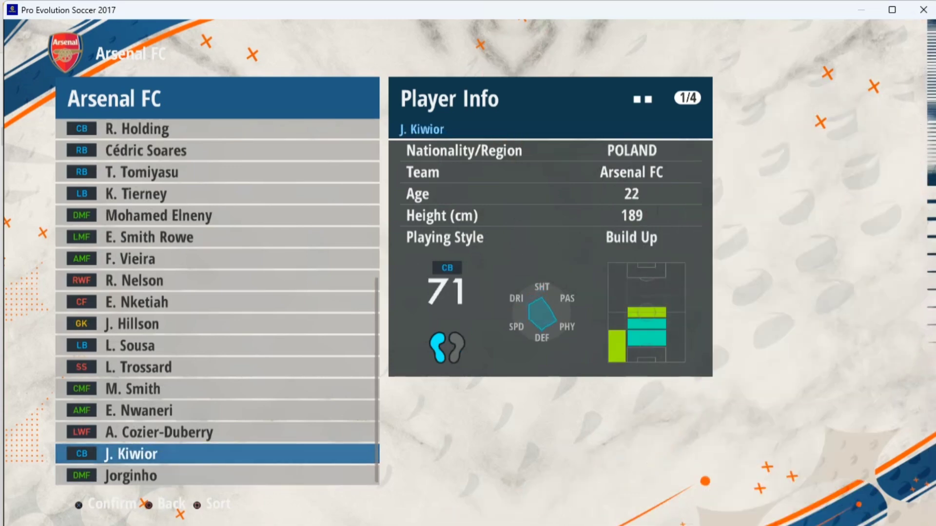
pyautogui.press('Up')
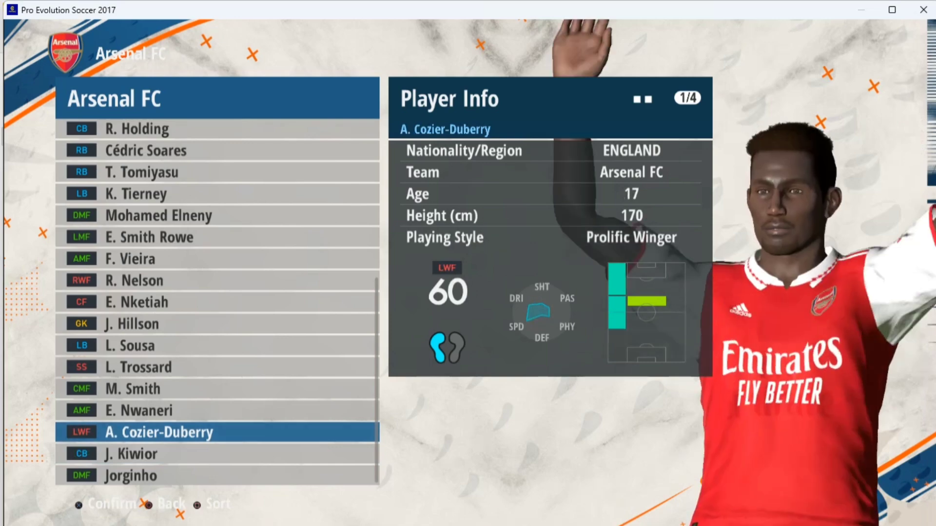
pyautogui.press('Up')
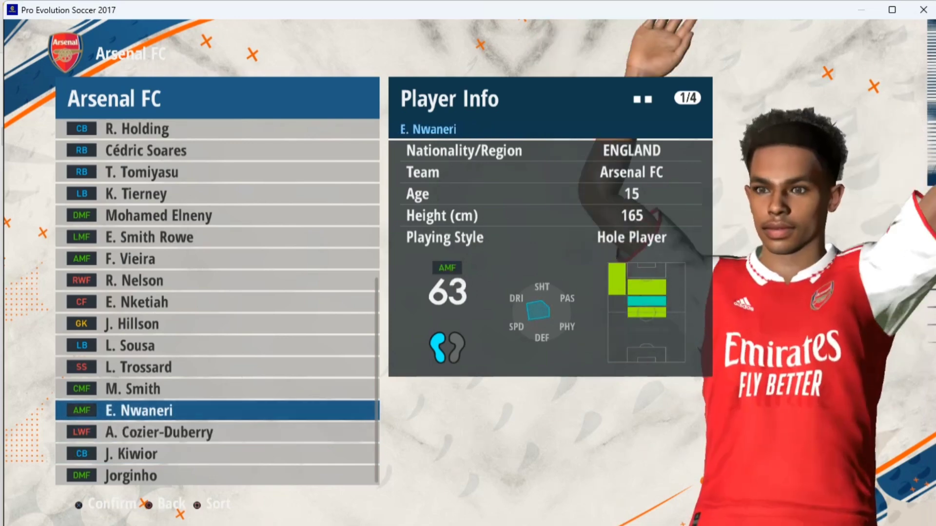
pyautogui.press('Up')
pyautogui.press('Up')
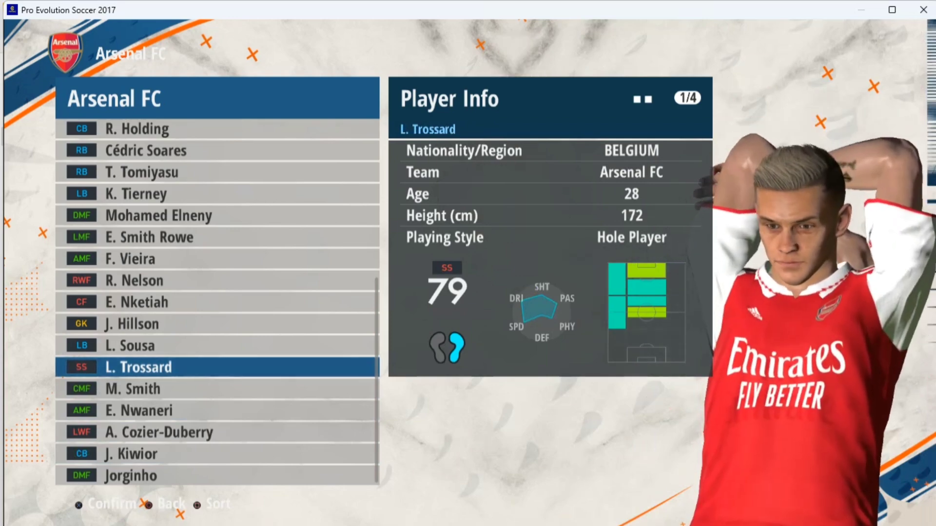
pyautogui.press('Up')
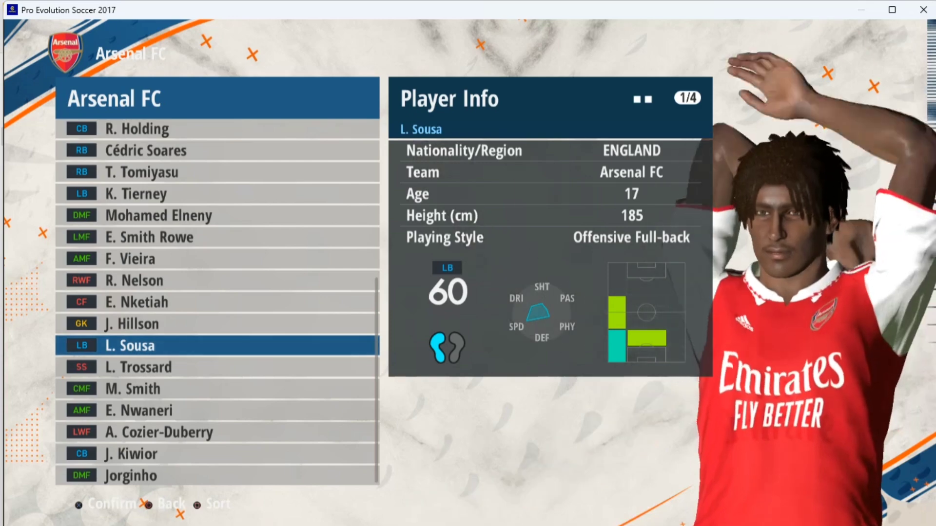
pyautogui.press('Up')
pyautogui.press('Up')
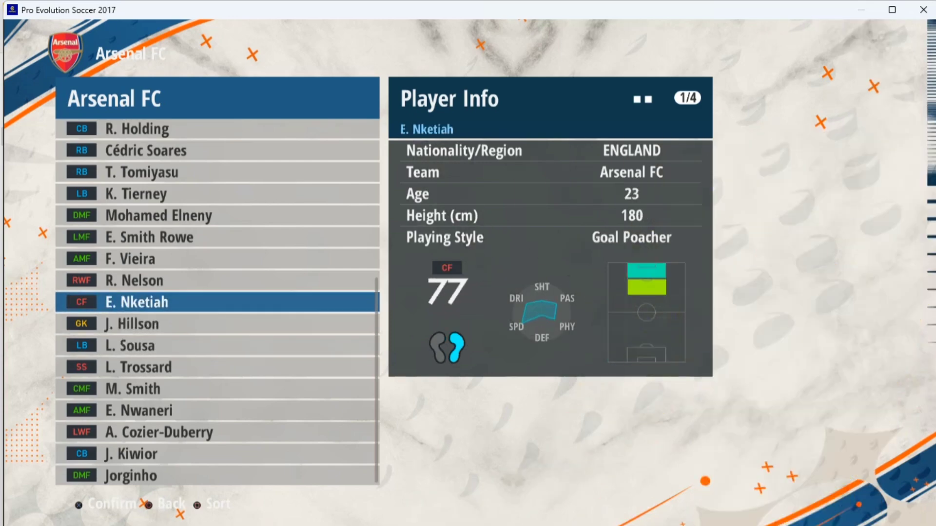
pyautogui.press('Up')
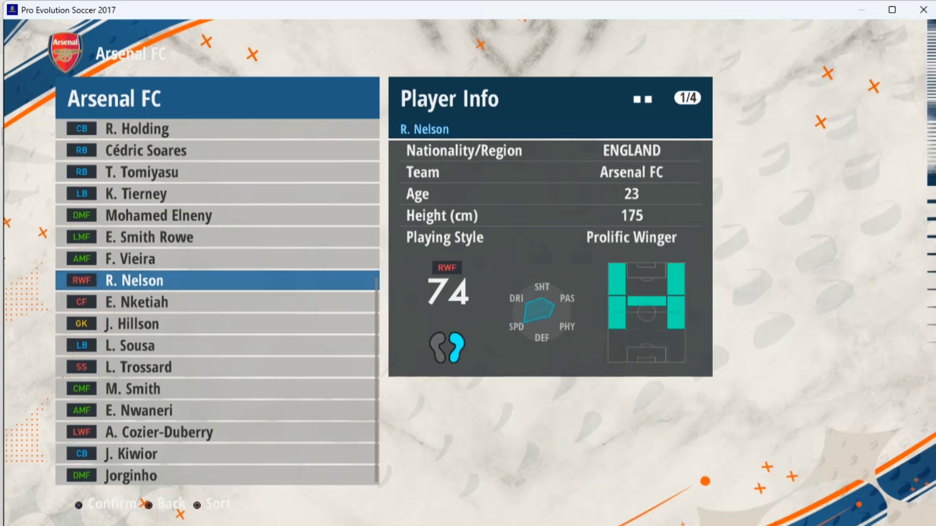
# - Leave the Arsenal FC squad and open the Leicester City FC squad list
pyautogui.press('Up')
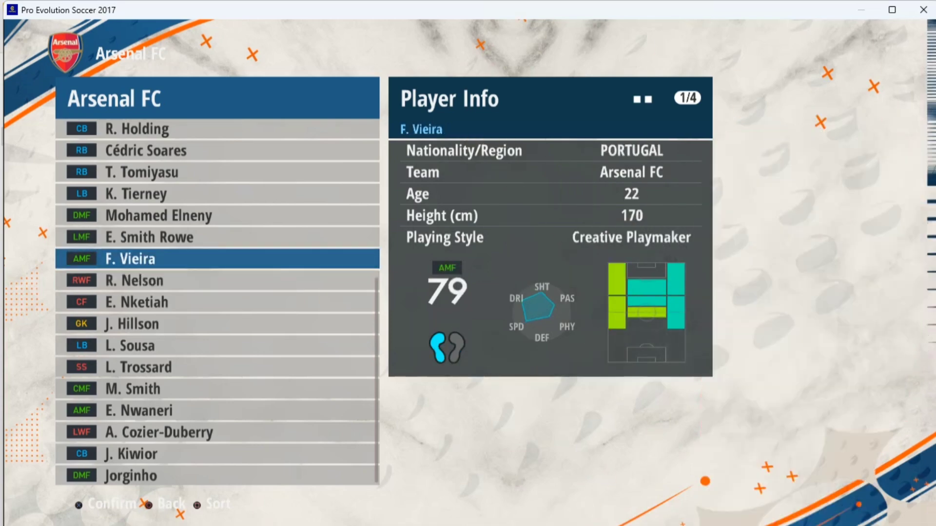
pyautogui.press('Return')
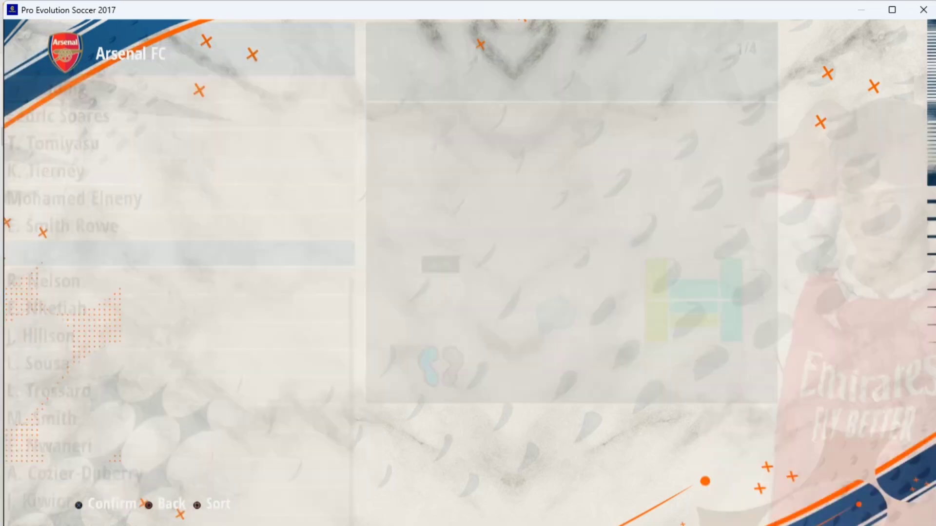
pyautogui.press('Down')
pyautogui.press('Down')
pyautogui.press('Down')
pyautogui.press('Down')
pyautogui.press('Down')
pyautogui.press('Down')
pyautogui.press('Down')
pyautogui.press('Down')
pyautogui.press('Down')
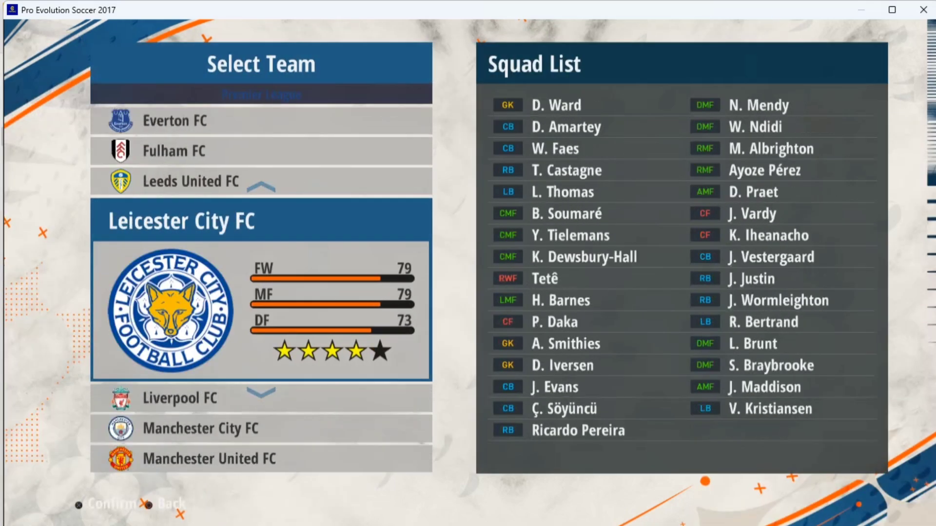
pyautogui.press('Return')
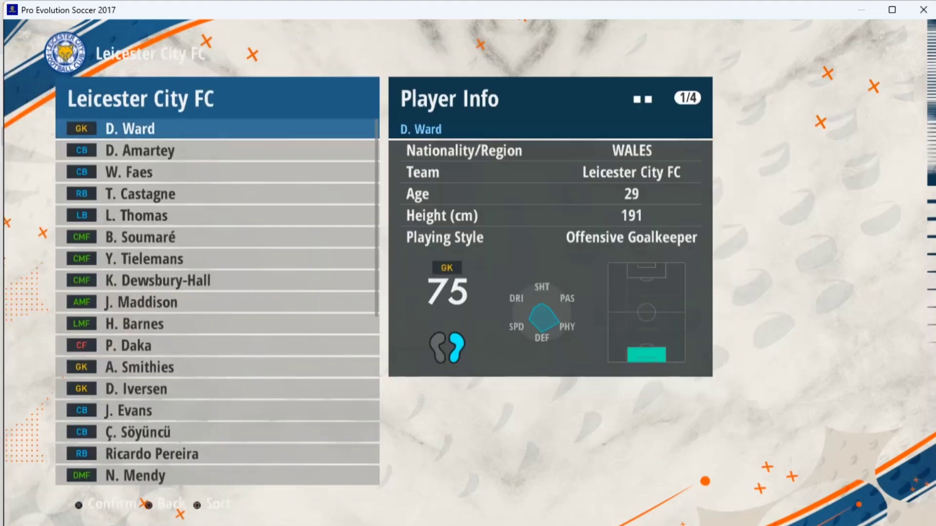
# - Examine the player info and face models of the Leicester City FC players from D. Amartey down to Y. Tielemans
pyautogui.press('Down')
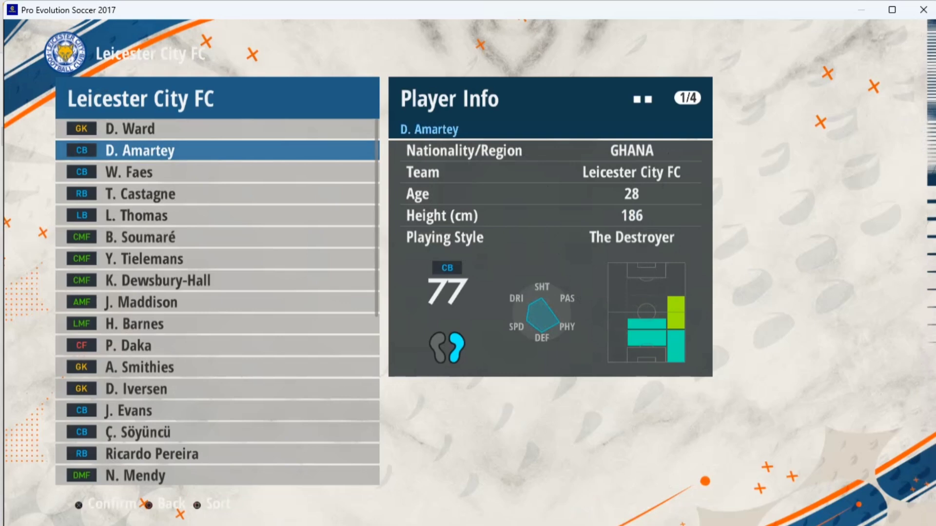
pyautogui.press('Down')
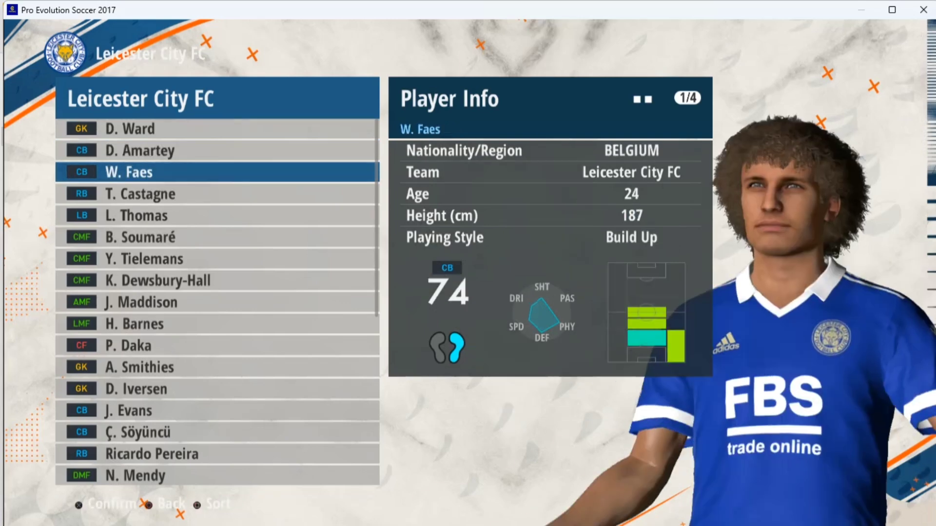
pyautogui.press('Down')
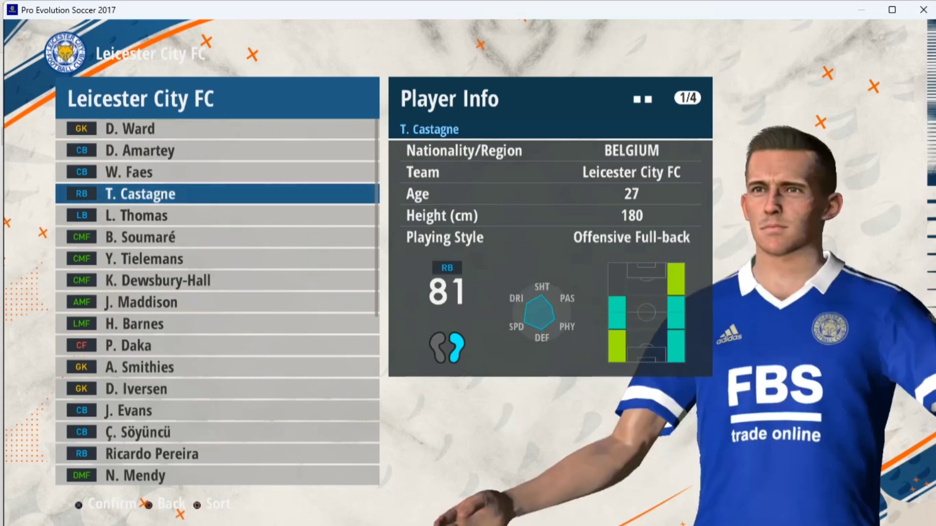
pyautogui.press('Down')
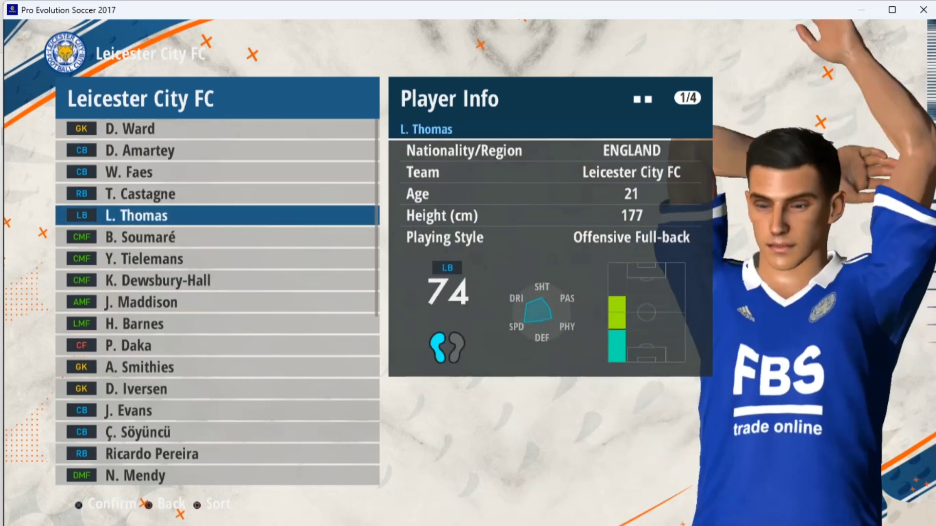
pyautogui.press('Down')
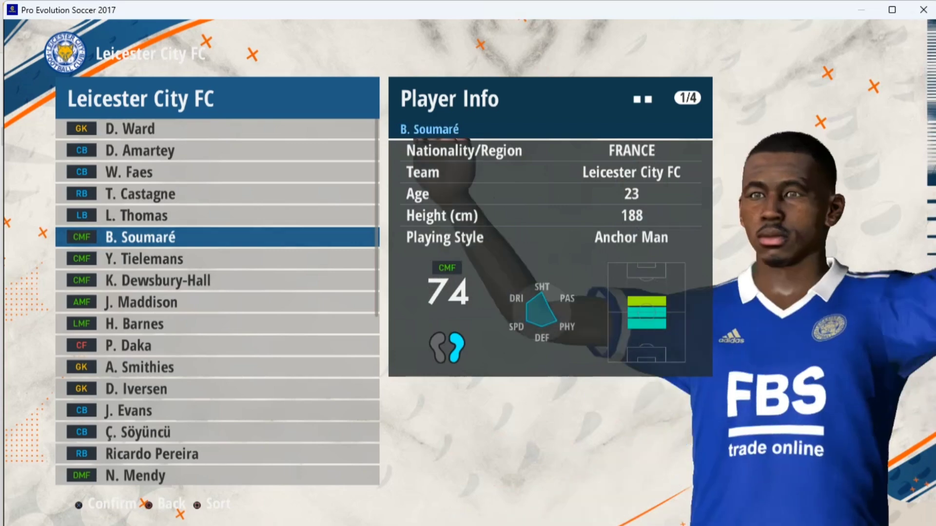
pyautogui.press('Down')
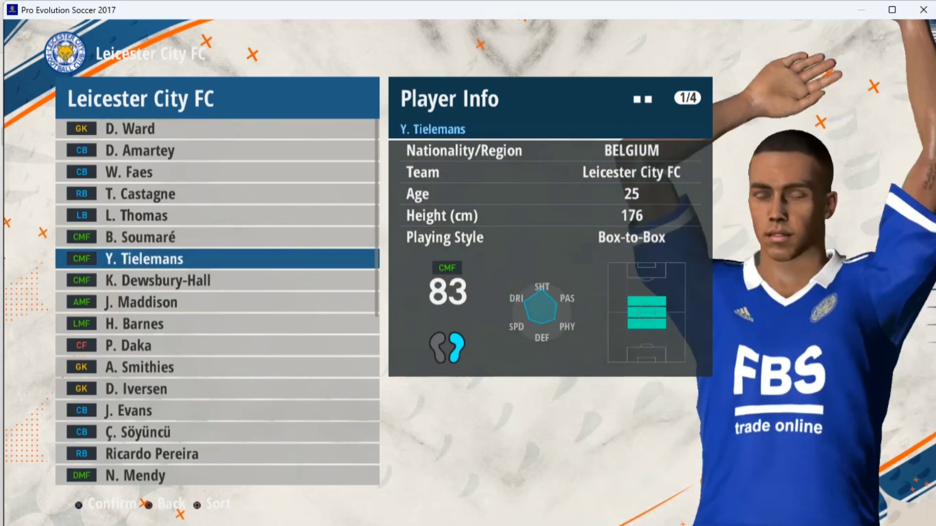
# - Examine the Leicester City FC players' info and face models from the end of the squad, V. Kristiansen, back up to J. Vardy and K. Iheanacho
pyautogui.press('Down')
pyautogui.press('Down')
pyautogui.press('Down')
pyautogui.press('Down')
pyautogui.press('Down')
pyautogui.press('Down')
pyautogui.press('Down')
pyautogui.press('Down')
pyautogui.press('Down')
pyautogui.press('Down')
pyautogui.press('Down')
pyautogui.press('Down')
pyautogui.press('Down')
pyautogui.press('Down')
pyautogui.press('Down')
pyautogui.press('Down')
pyautogui.press('Down')
pyautogui.press('Down')
pyautogui.press('Down')
pyautogui.press('Down')
pyautogui.press('Down')
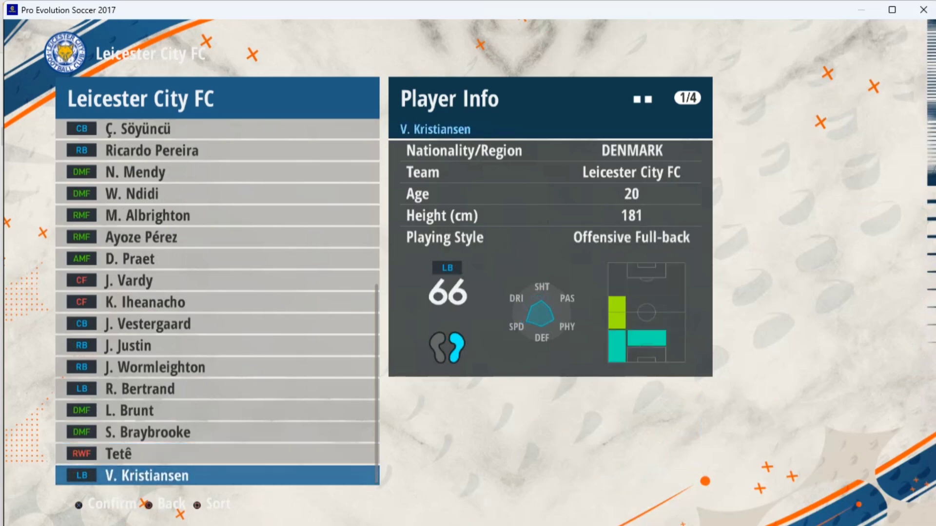
pyautogui.press('Up')
pyautogui.press('Up')
pyautogui.press('Up')
pyautogui.press('Up')
pyautogui.press('Up')
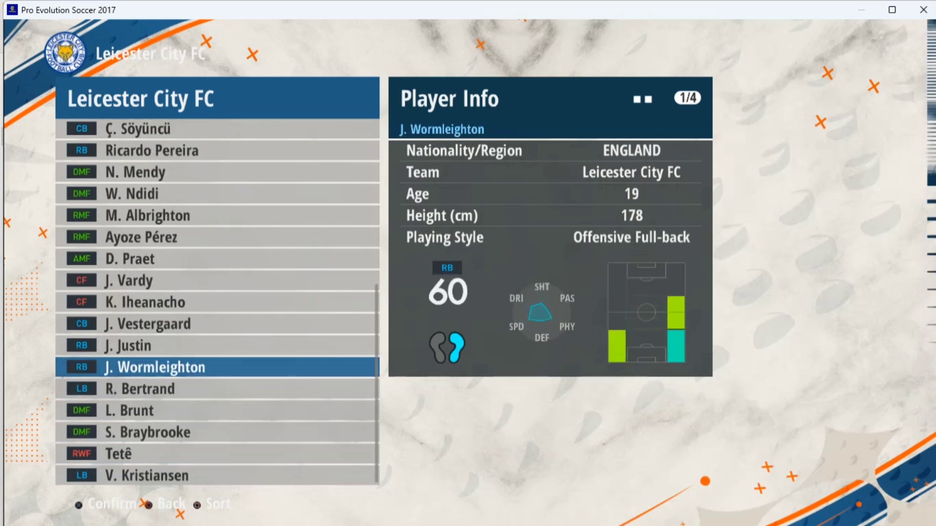
pyautogui.press('Up')
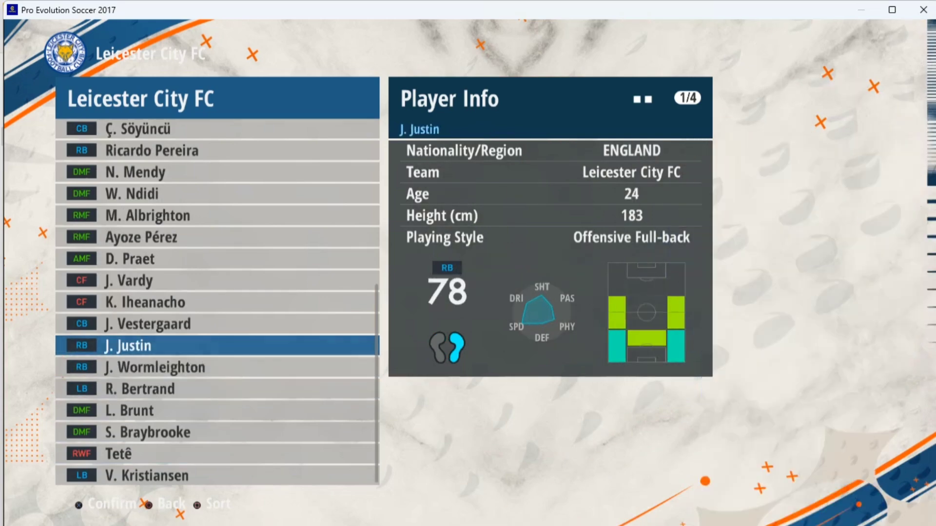
pyautogui.press('Up')
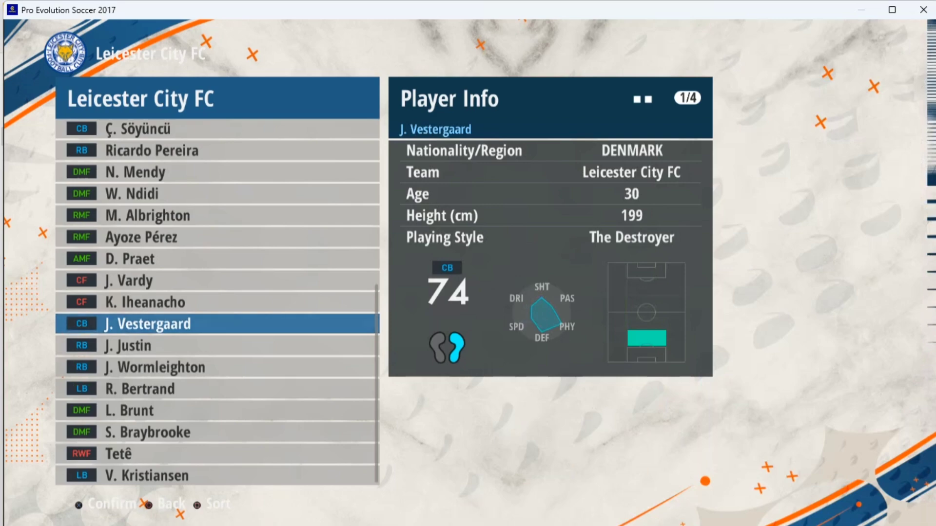
pyautogui.press('Up')
pyautogui.press('Up')
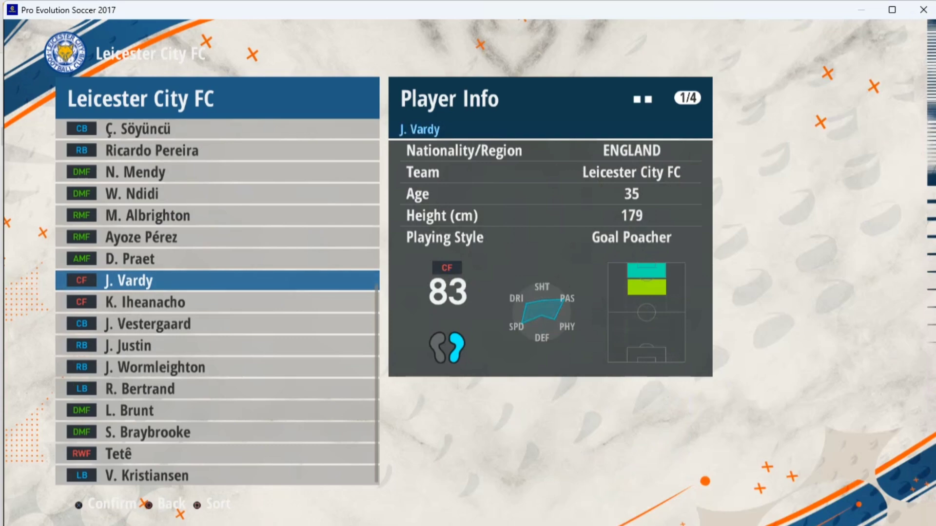
pyautogui.press('Down')
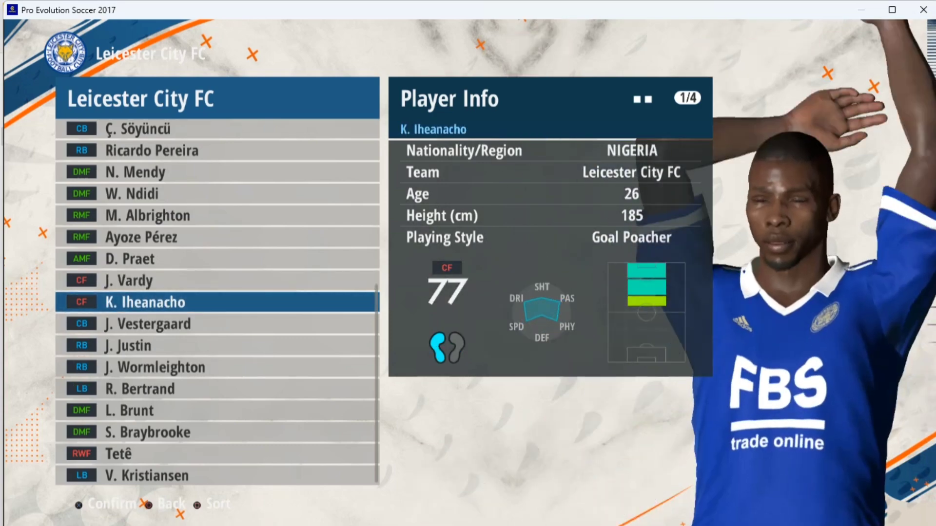
# - Leave the Leicester City FC squad and open the Birmingham City FC squad list among the Sky Bet Championship teams
pyautogui.press('Escape')
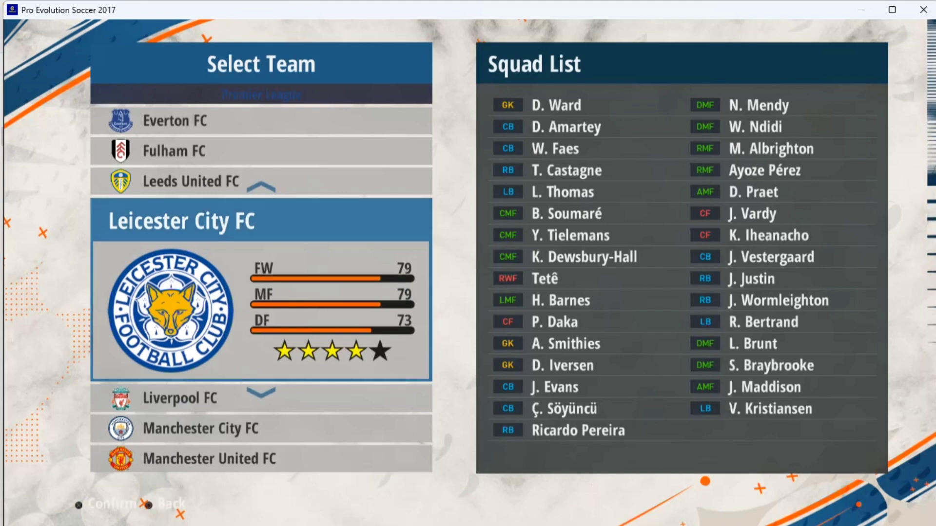
pyautogui.press('Right')
pyautogui.press('Down')
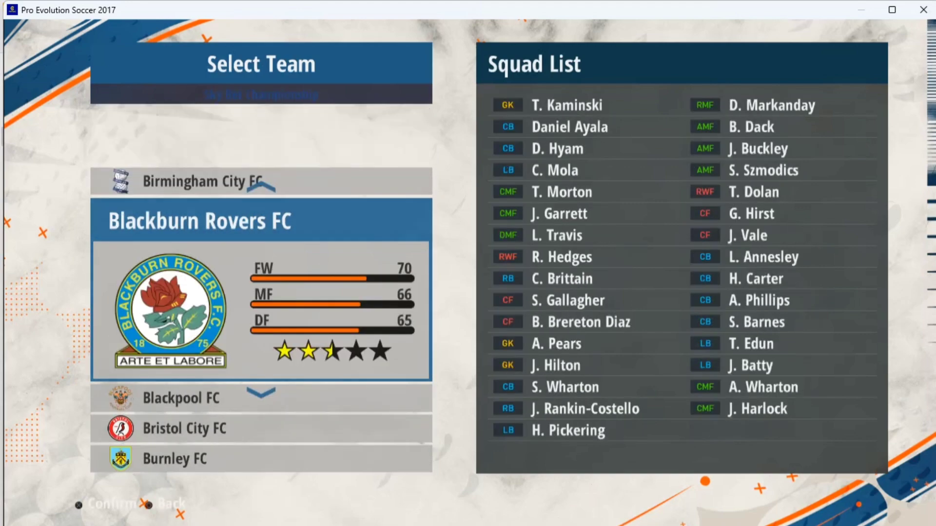
pyautogui.press('Up')
pyautogui.press('Return')
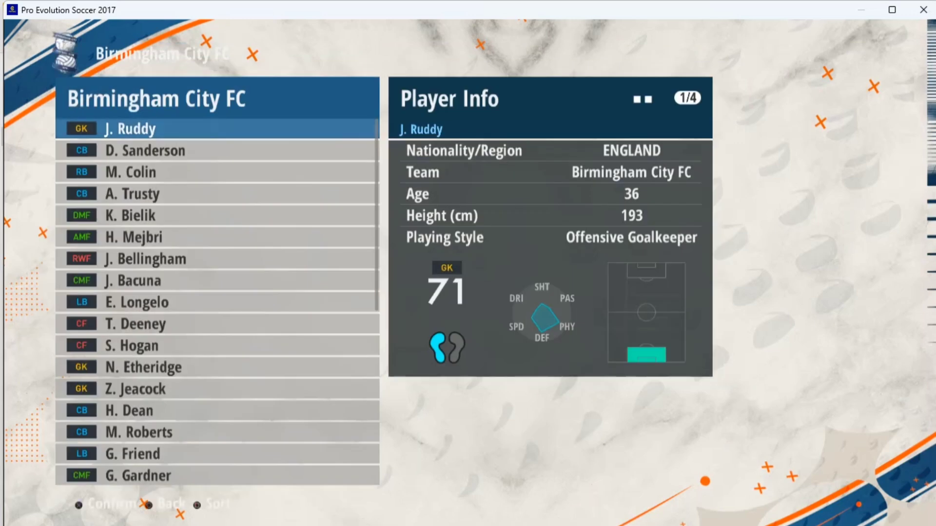
# - Examine the player info and face models of the Birmingham City FC players from D. Sanderson down to S. Hogan
pyautogui.press('Down')
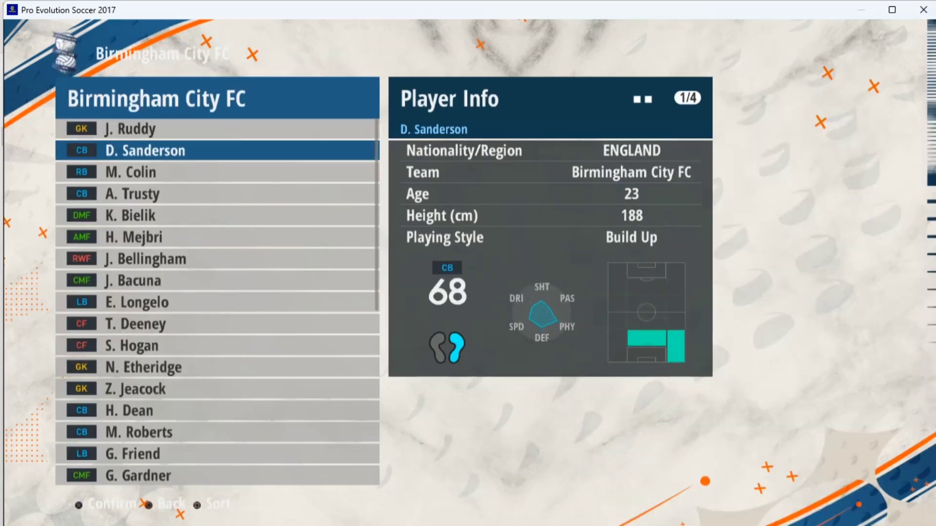
pyautogui.press('Down')
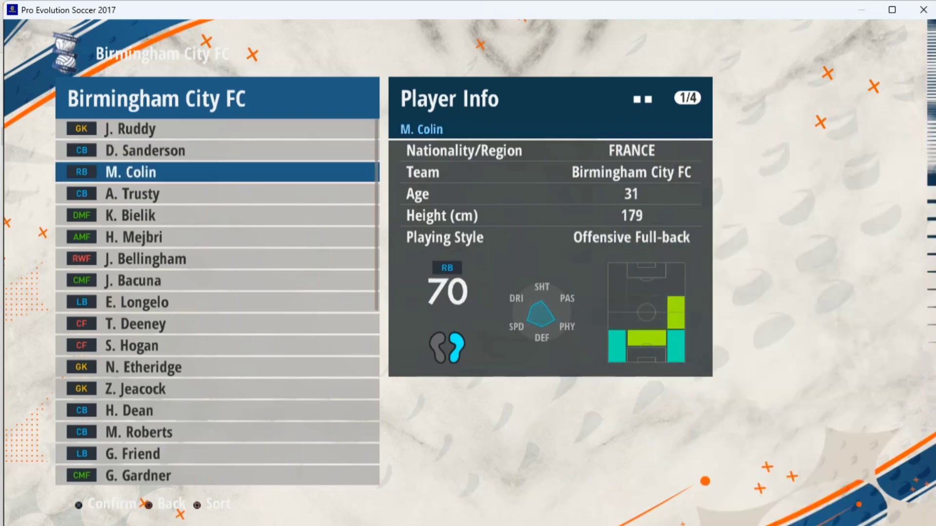
pyautogui.press('Down')
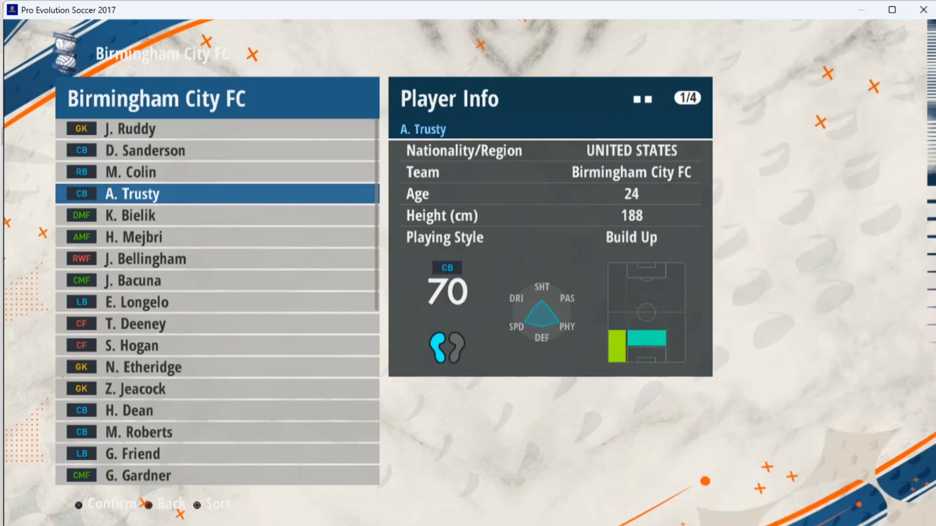
pyautogui.press('Down')
pyautogui.press('Down')
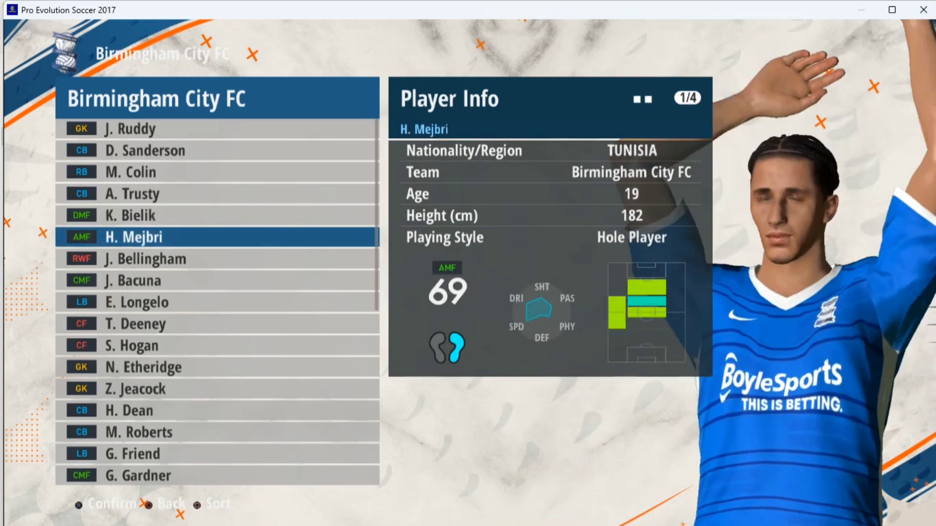
pyautogui.press('Down')
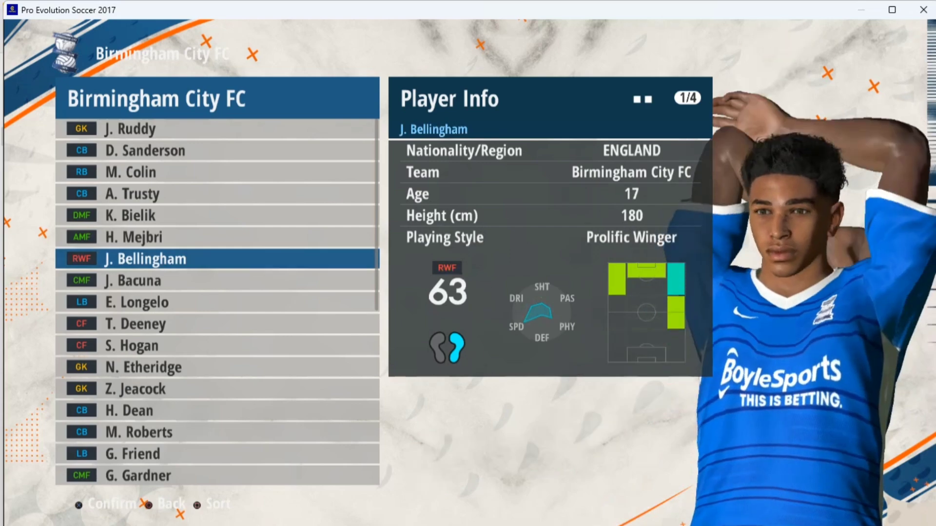
pyautogui.press('Down')
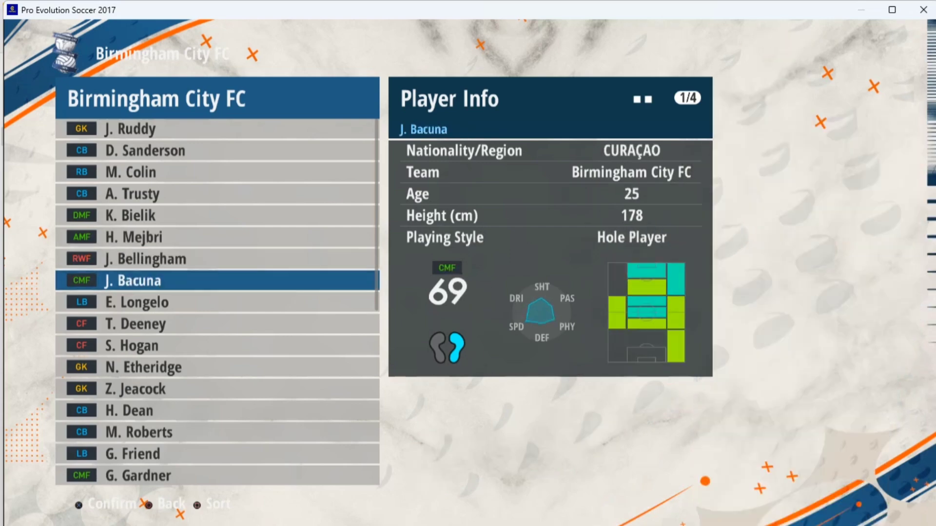
pyautogui.press('Down')
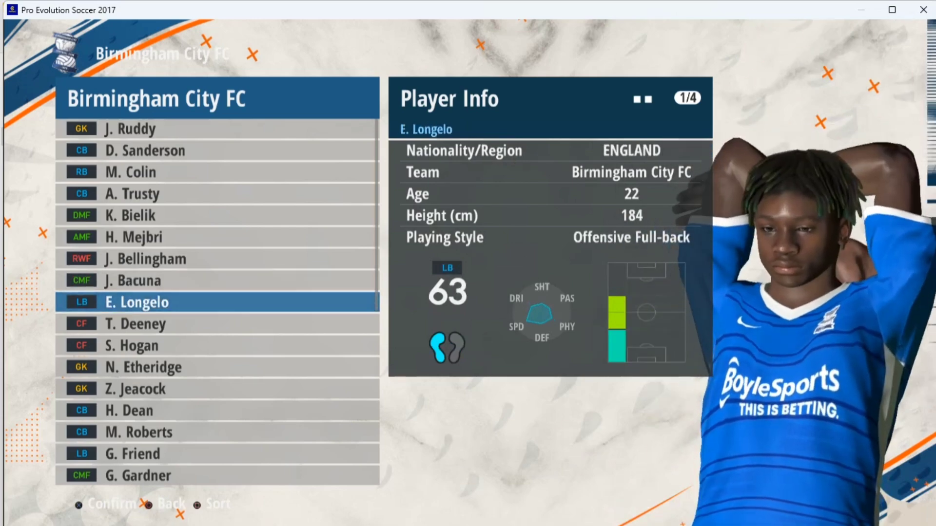
pyautogui.press('Down')
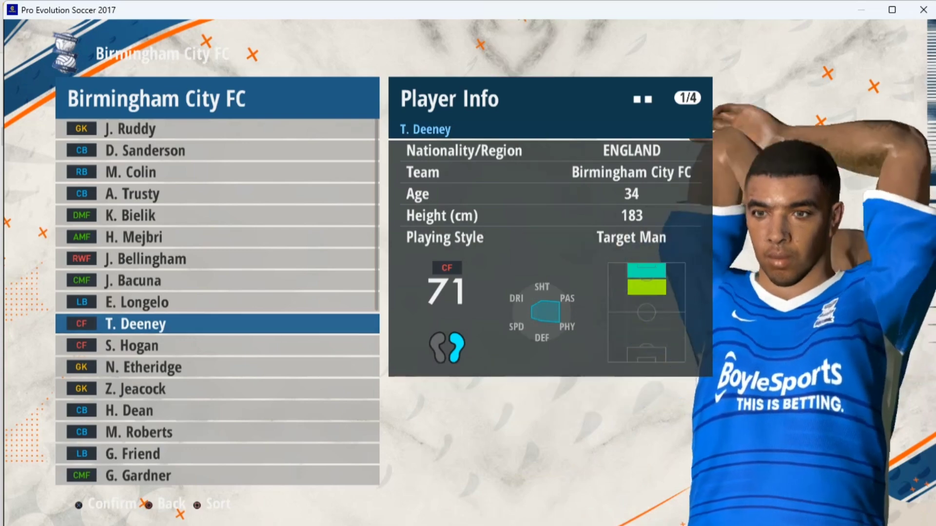
pyautogui.press('Down')
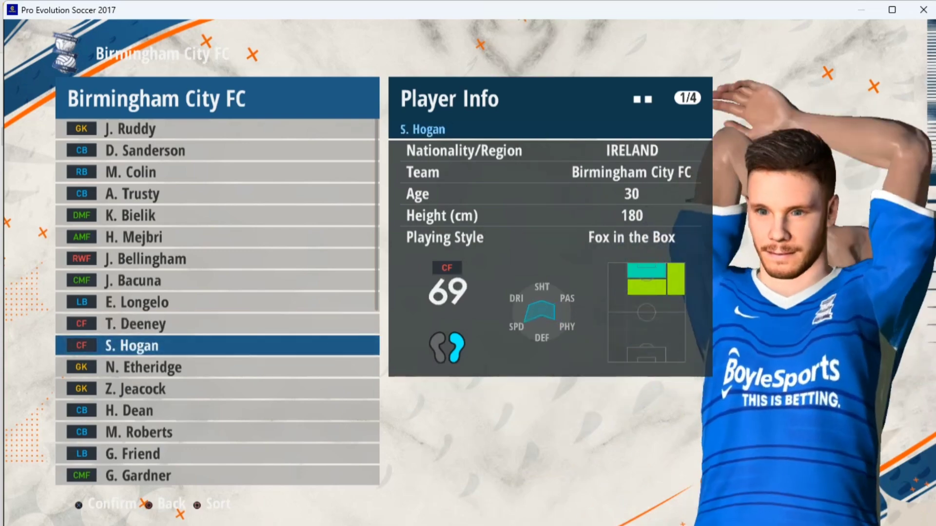
# - Leave the Birmingham City FC squad and open the Burnley FC squad list
pyautogui.press('Escape')
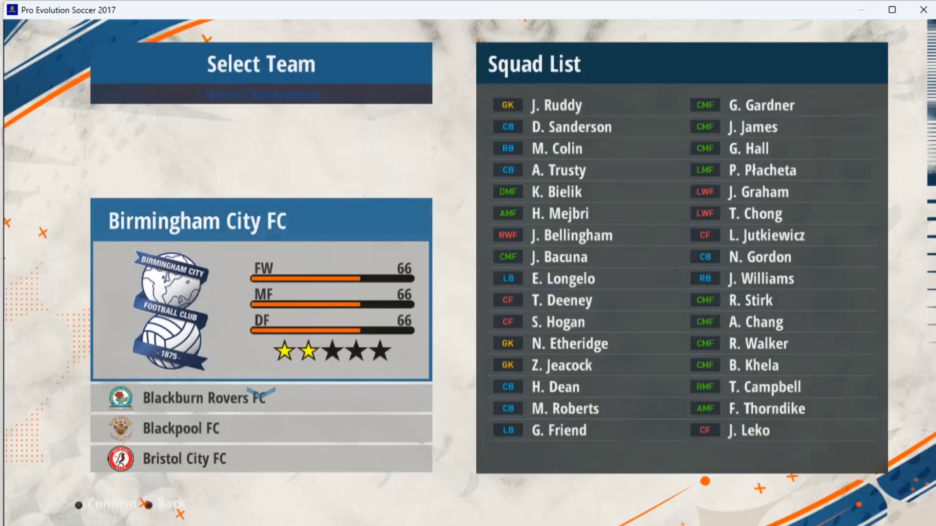
pyautogui.press('Down')
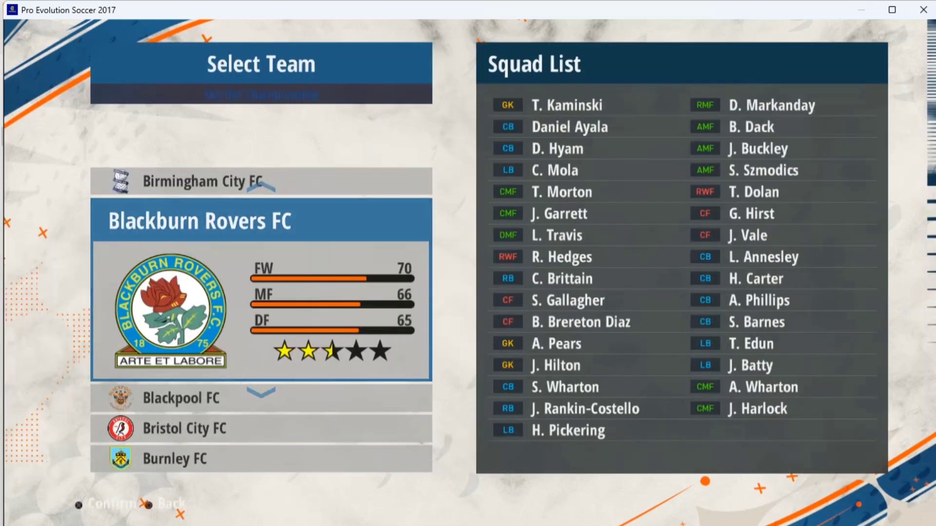
pyautogui.press('Down')
pyautogui.press('Down')
pyautogui.press('Return')
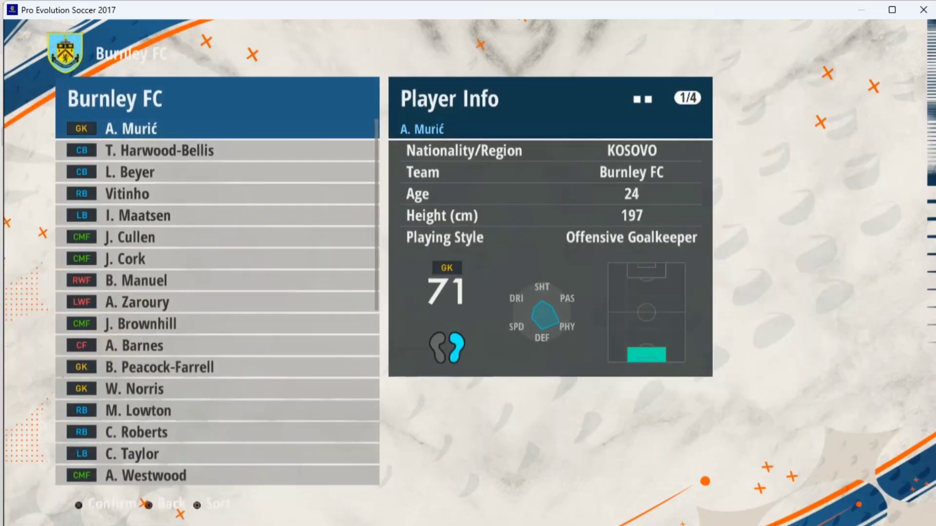
# - Examine the player info and face models of the Burnley FC players from T. Harwood-Bellis down to B. Manuel
pyautogui.press('Down')
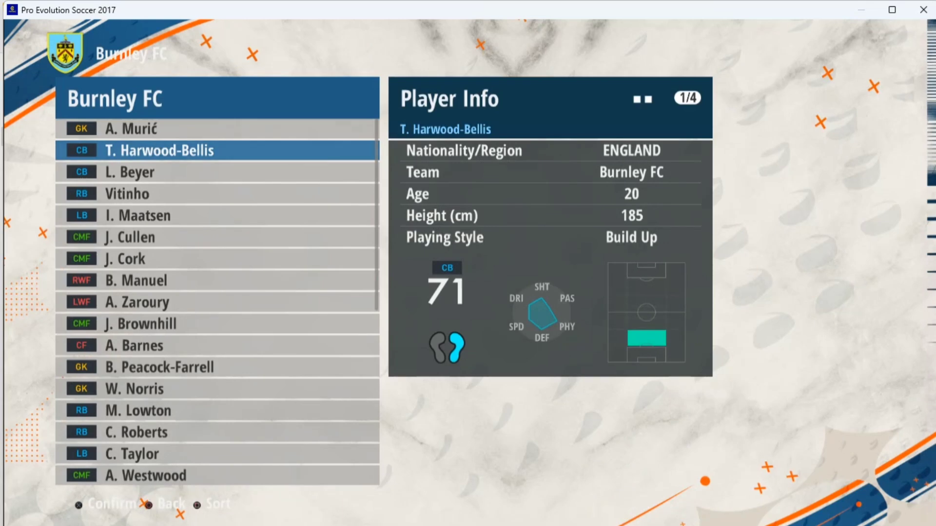
pyautogui.press('Down')
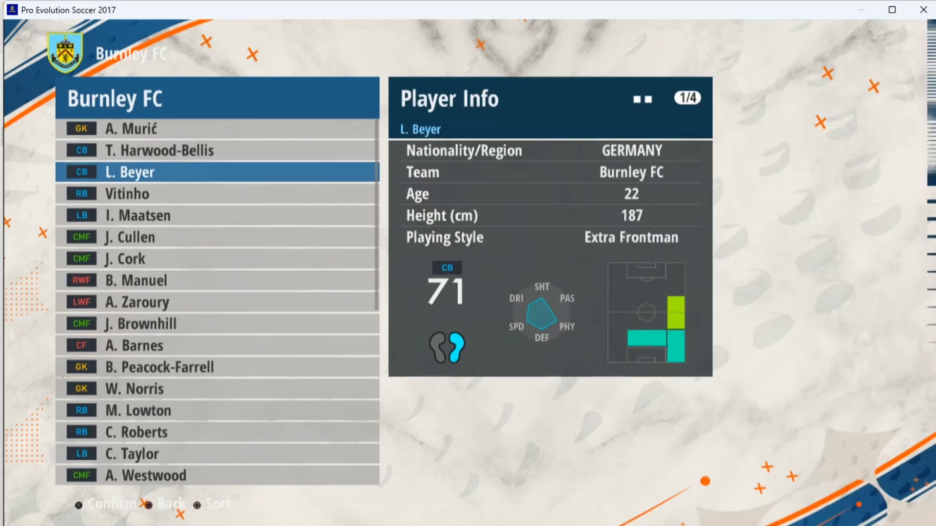
pyautogui.press('Down')
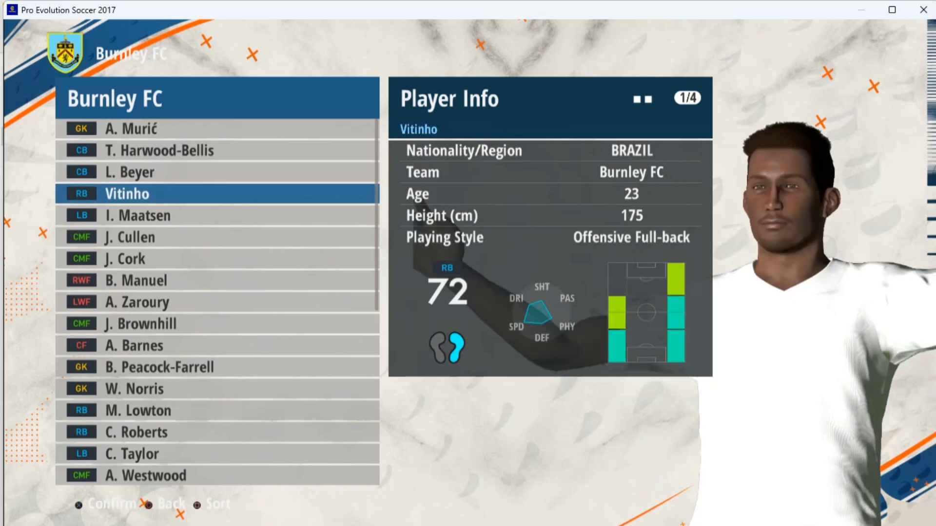
pyautogui.press('Down')
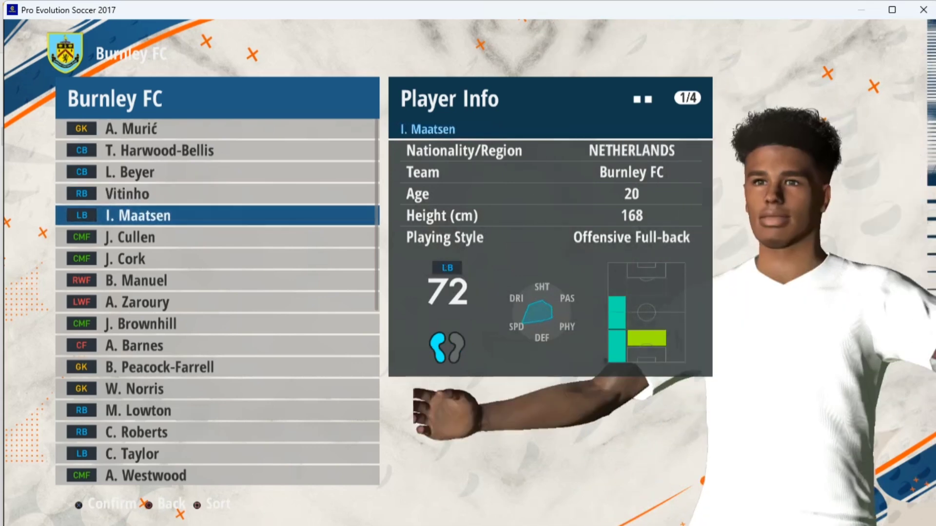
pyautogui.press('Down')
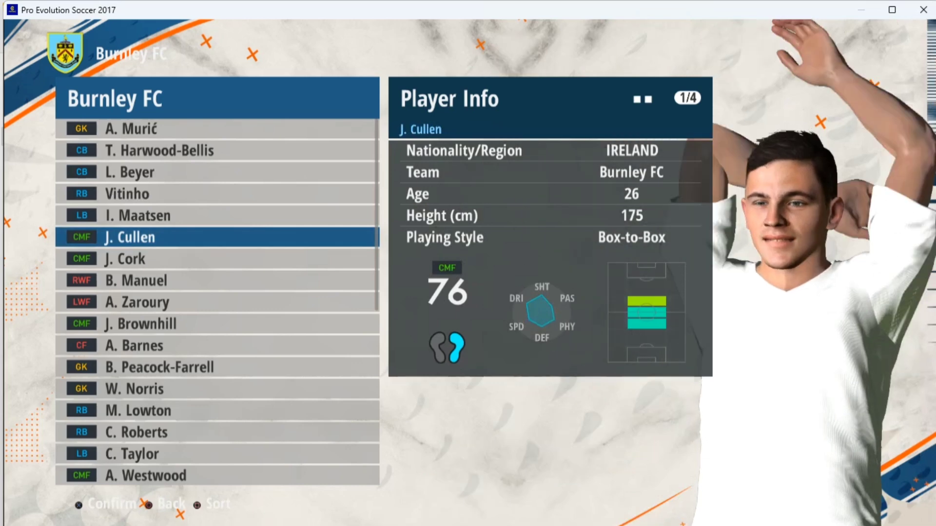
pyautogui.press('Down')
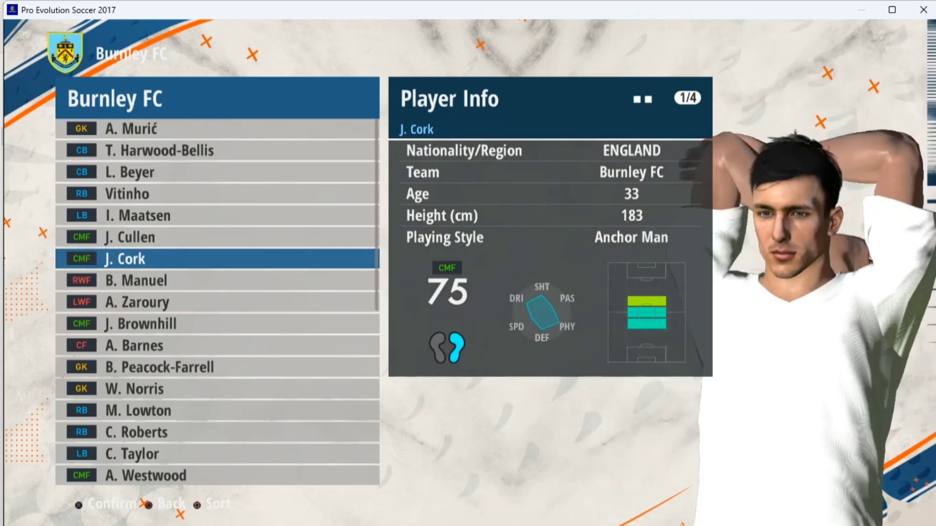
pyautogui.press('Down')
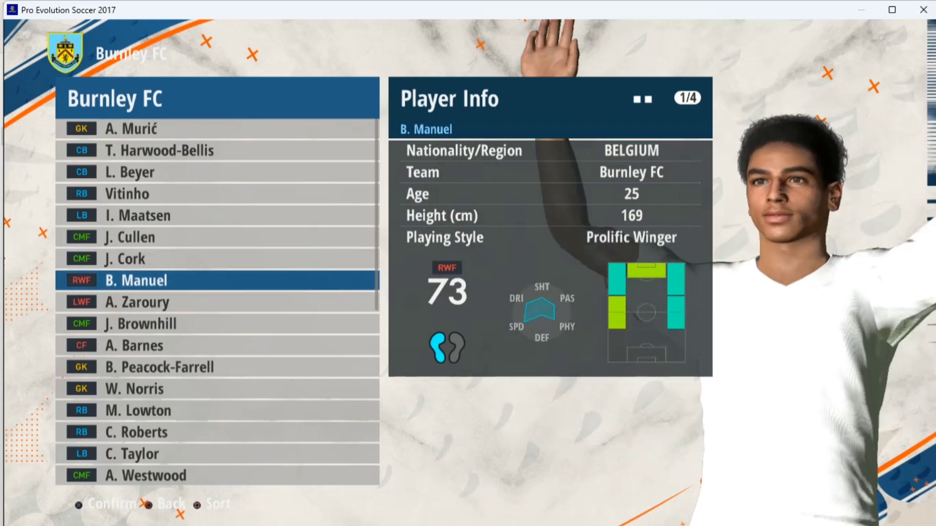
# - Leave the Burnley FC squad and the Sky Bet Championship, and open the Ligue 1 Uber Eats team list
pyautogui.press('Escape')
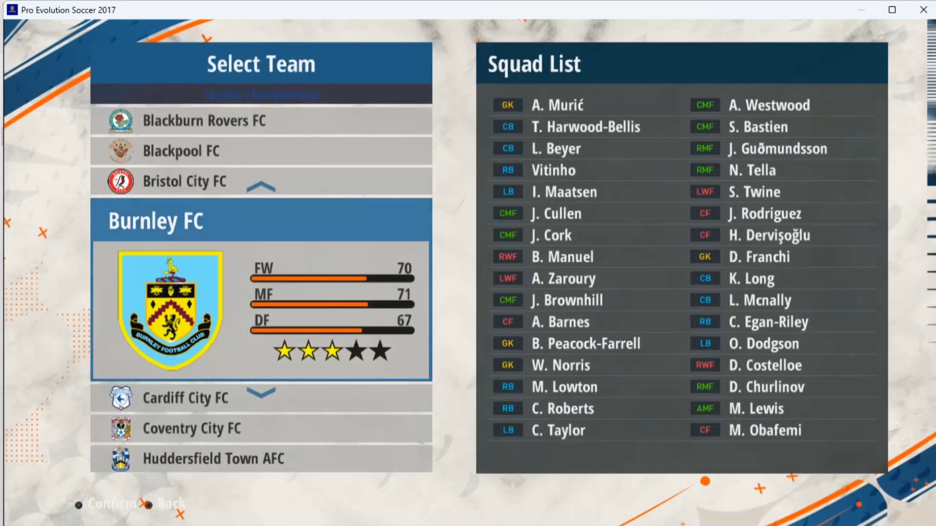
pyautogui.press('Escape')
pyautogui.press('Down')
pyautogui.press('Return')
# - Open the AS Monaco squad list among the Ligue 1 Uber Eats teams
pyautogui.press('Down')
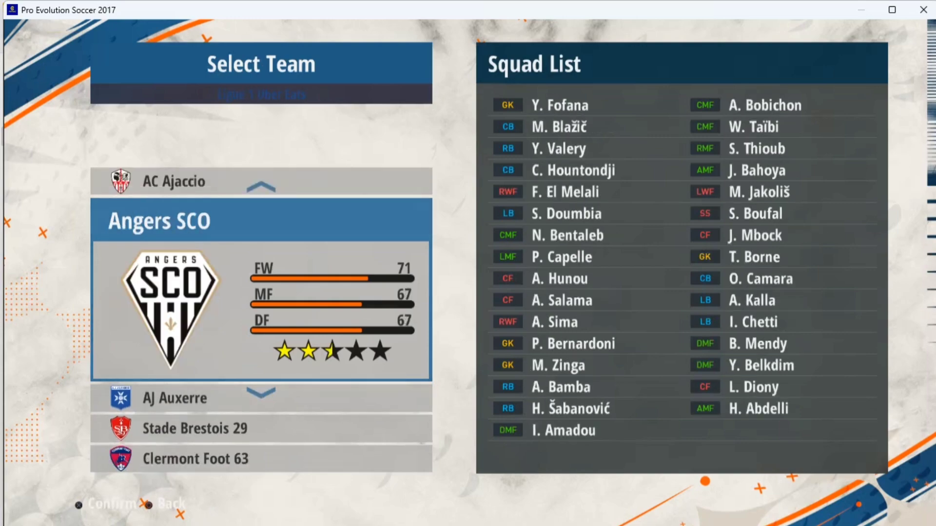
pyautogui.press('Down')
pyautogui.press('Down')
pyautogui.press('Down')
pyautogui.press('Down')
pyautogui.press('Down')
pyautogui.press('Down')
pyautogui.press('Return')
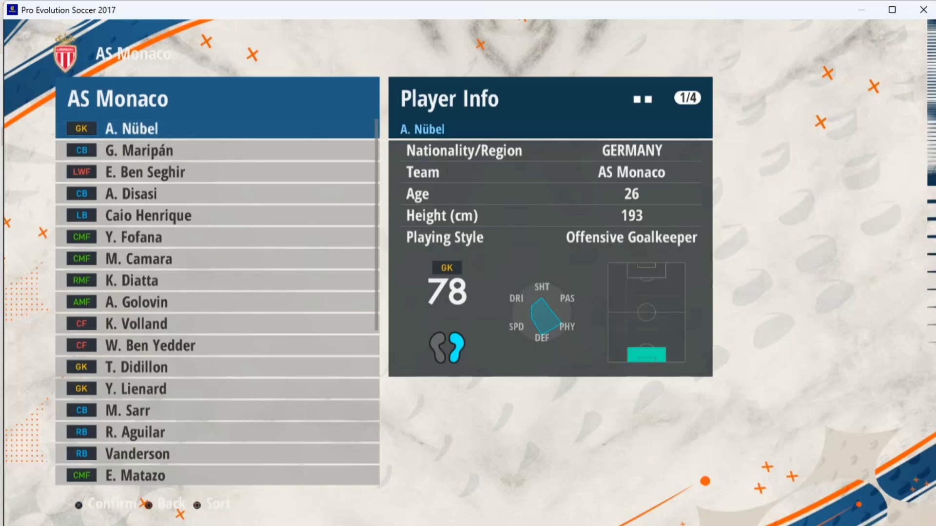
# - Examine the player info and face models of the AS Monaco players from G. Maripán down to K. Volland
pyautogui.press('Down')
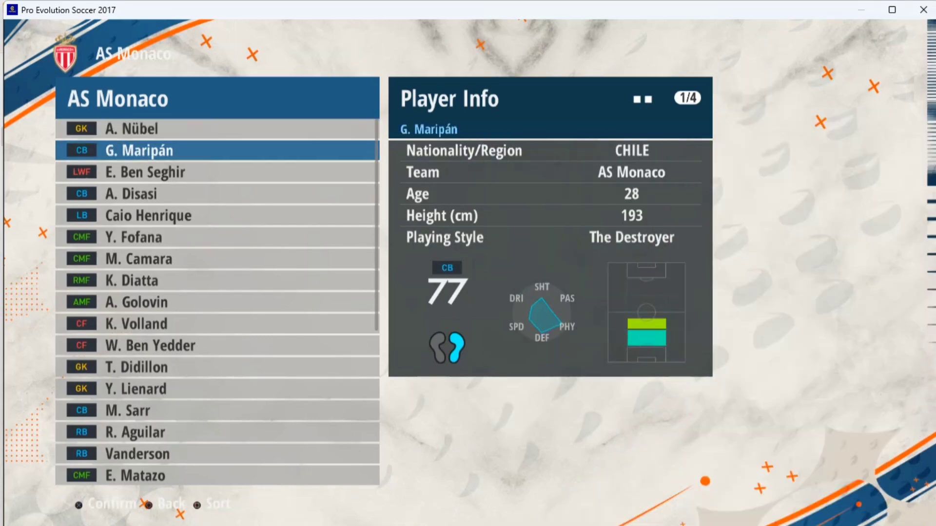
pyautogui.press('Down')
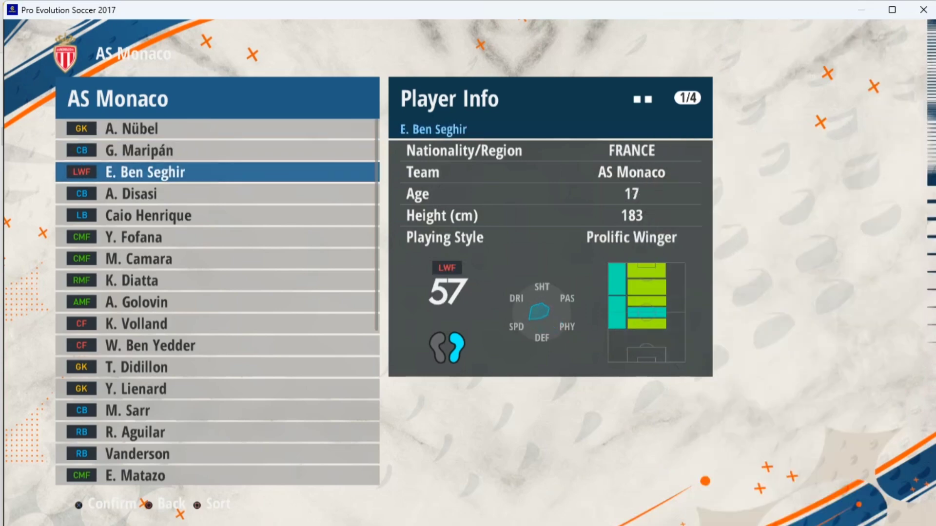
pyautogui.press('Down')
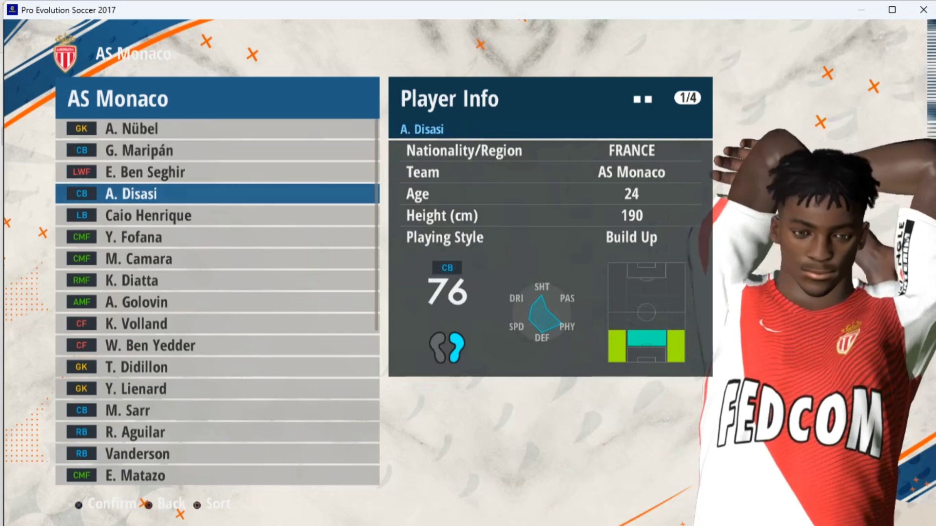
pyautogui.press('Down')
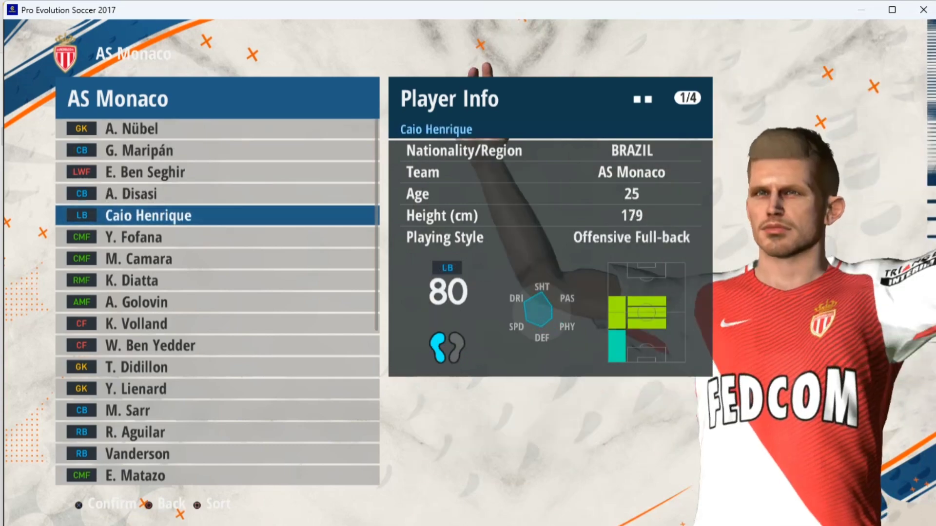
pyautogui.press('Down')
pyautogui.press('Down')
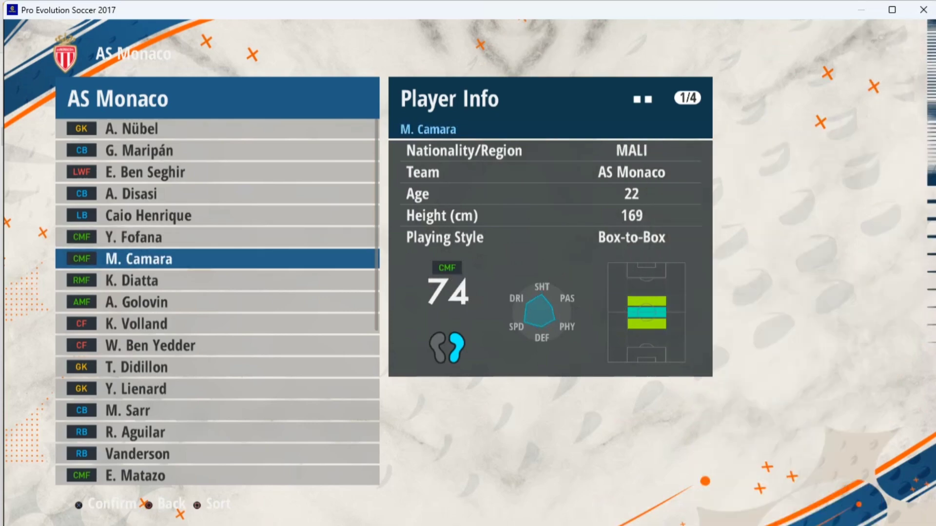
pyautogui.press('Down')
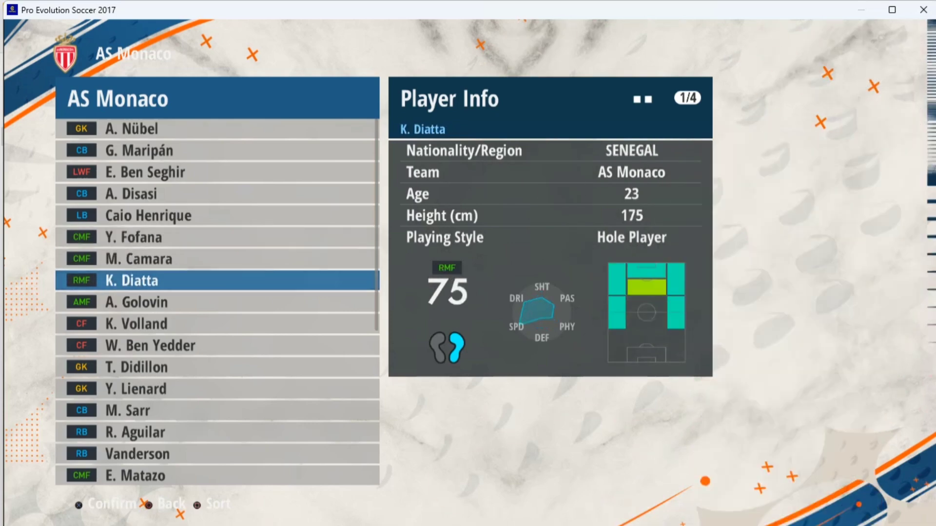
pyautogui.press('Down')
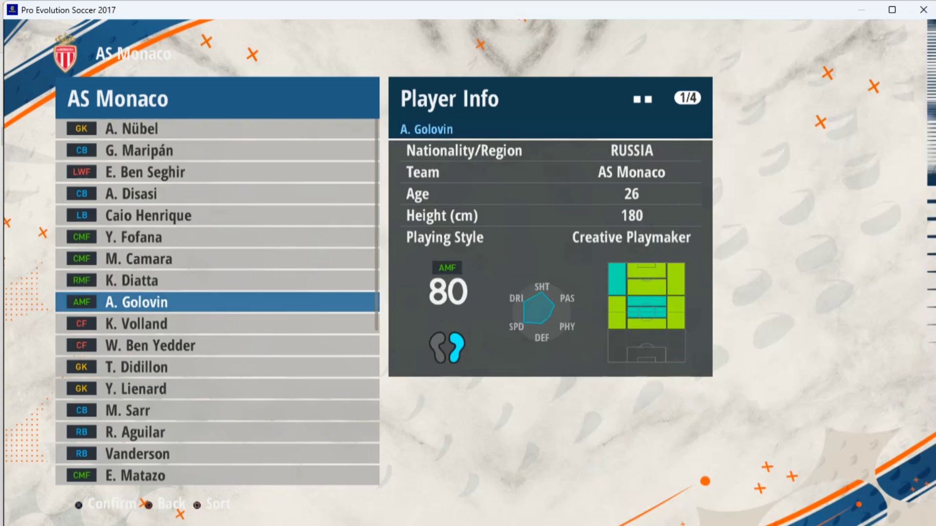
pyautogui.press('Down')
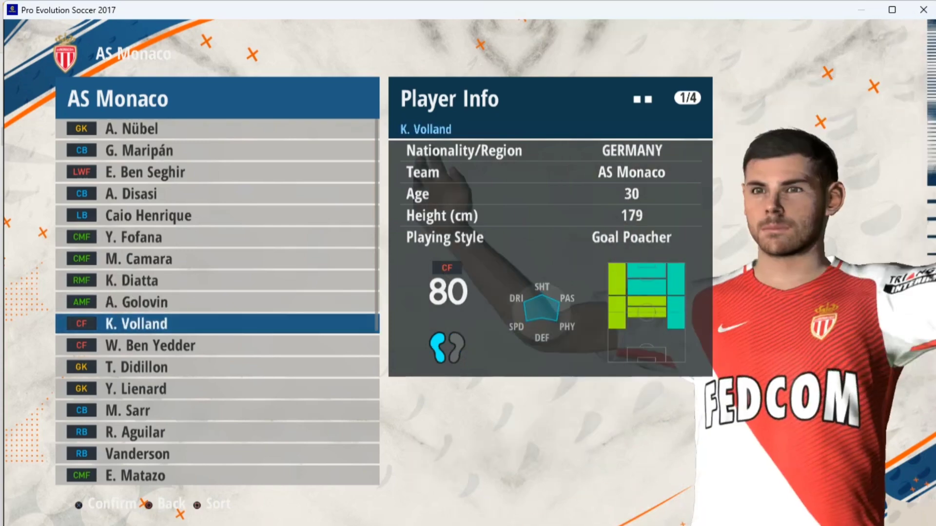
# - Leave the AS Monaco squad and open the Olympique Lyonnais squad list
pyautogui.press('Escape')
pyautogui.press('Down')
pyautogui.press('Down')
pyautogui.press('Down')
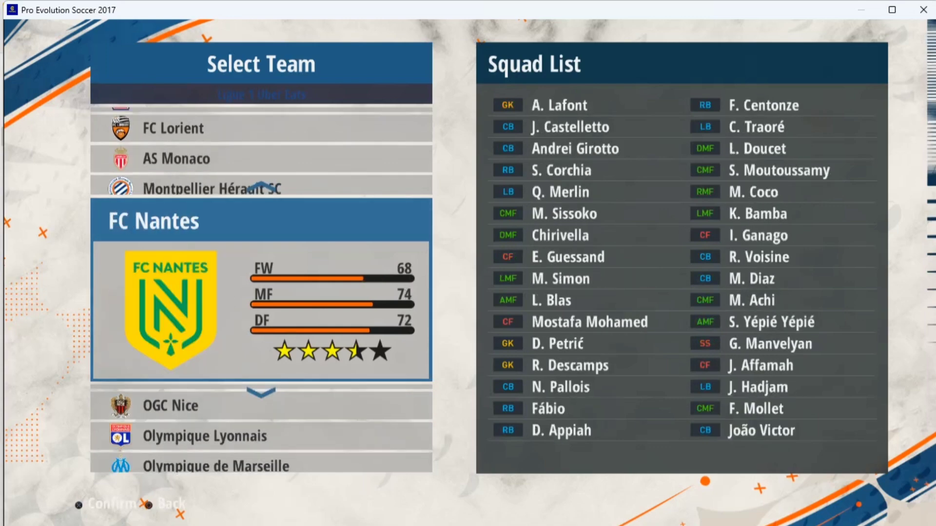
pyautogui.press('Return')
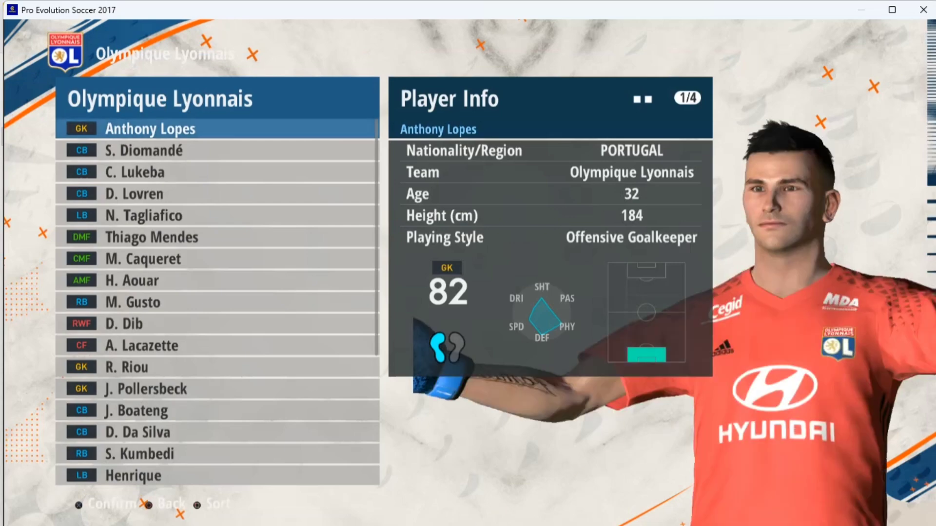
# - Examine the player info and face models of the Olympique Lyonnais players from S. Diomandé down to D. Da Silva
pyautogui.press('Down')
pyautogui.press('Down')
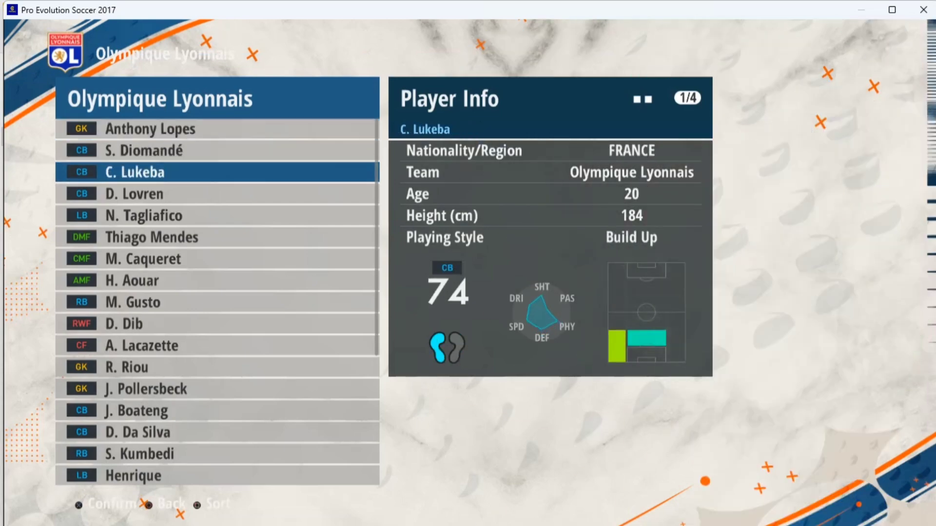
pyautogui.press('Down')
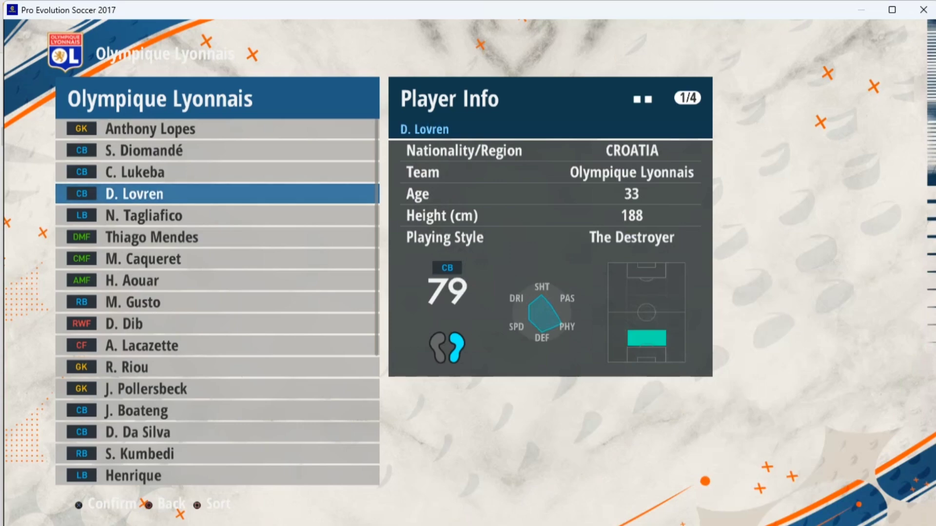
pyautogui.press('Down')
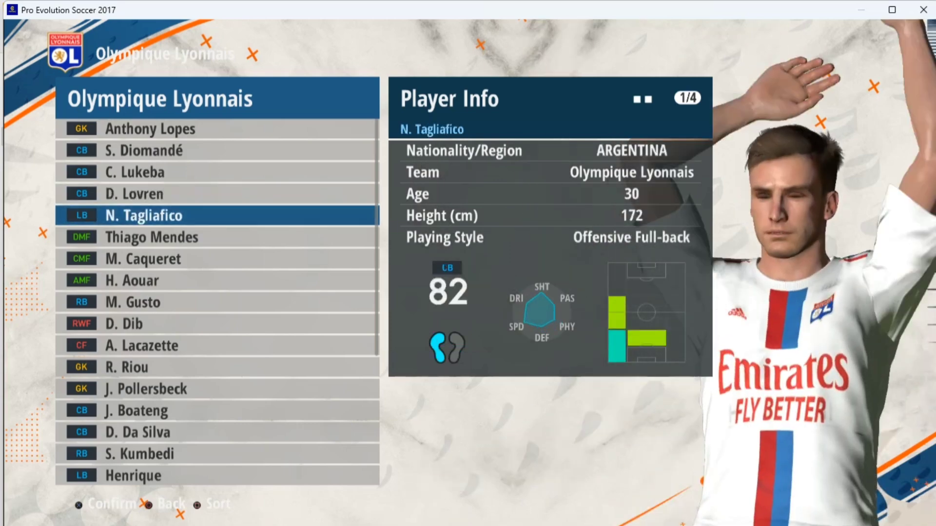
pyautogui.press('Down')
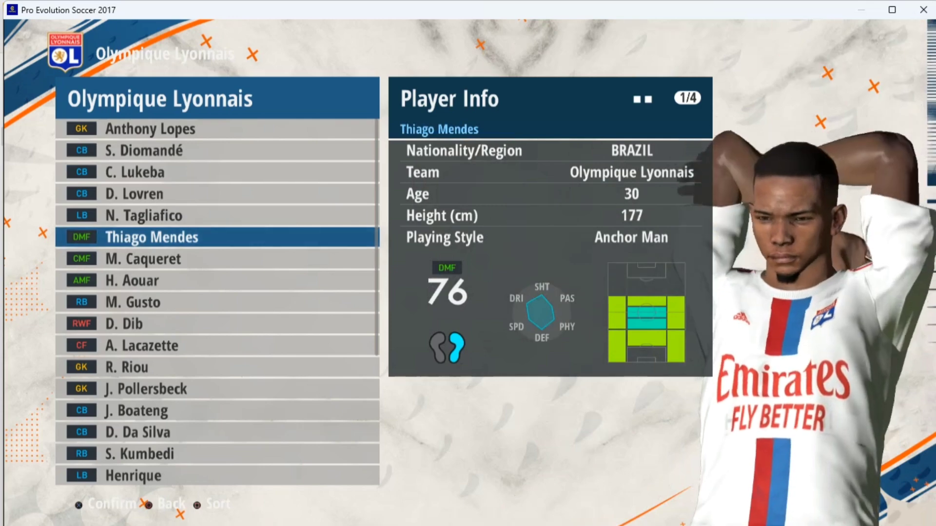
pyautogui.press('Down')
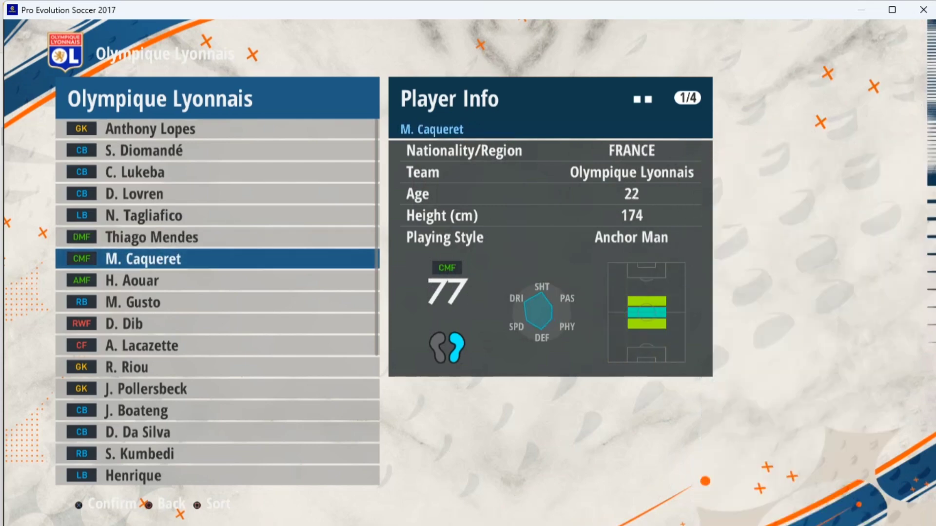
pyautogui.press('Down')
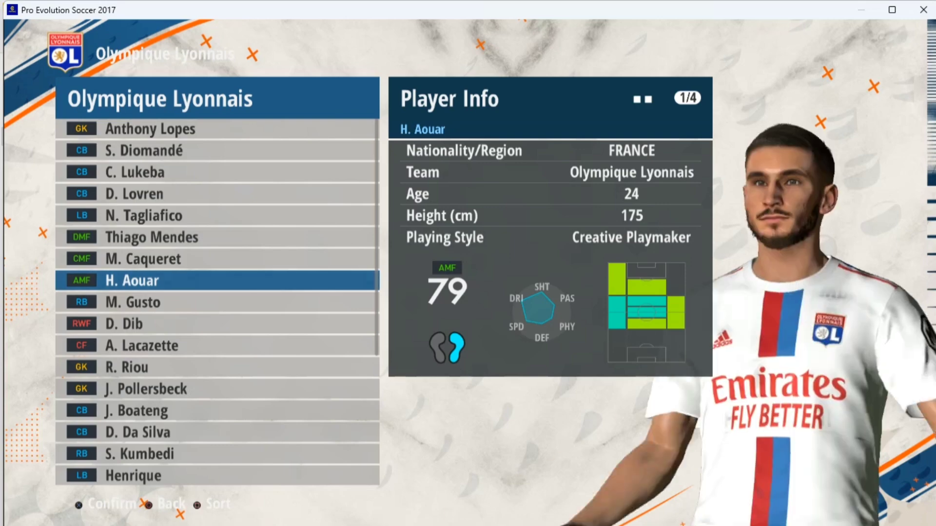
pyautogui.press('Down')
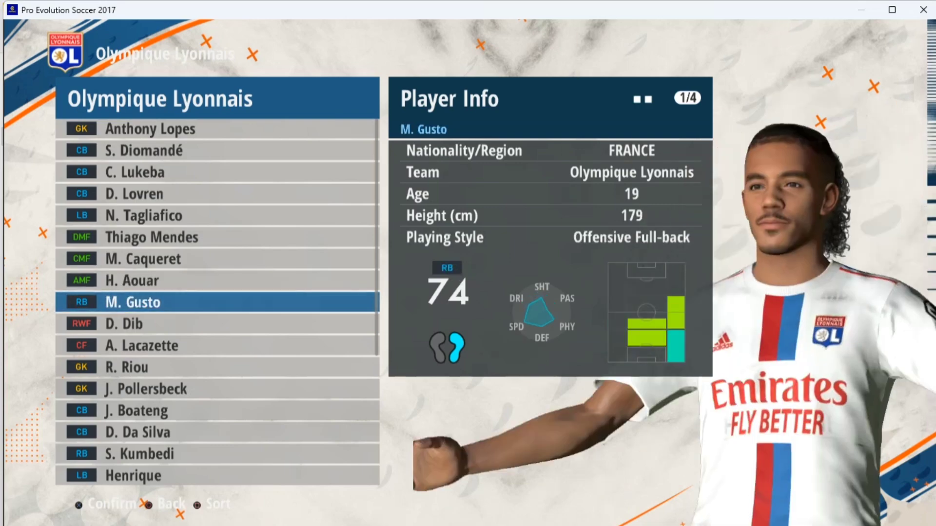
pyautogui.press('Down')
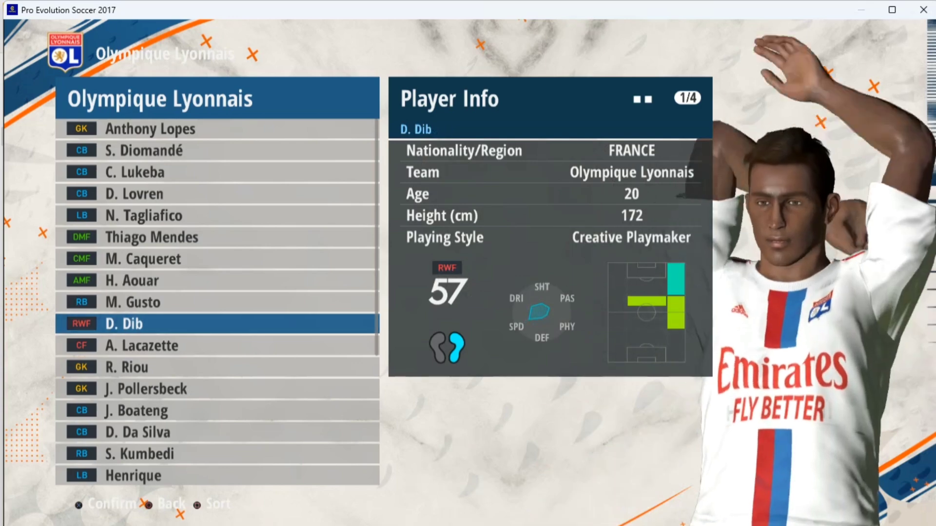
pyautogui.press('Down')
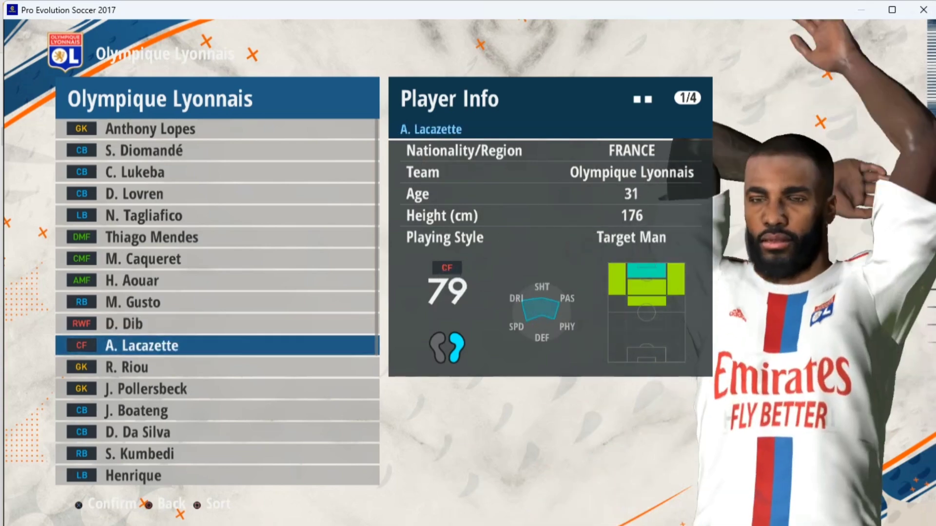
pyautogui.press('Down')
pyautogui.press('Down')
pyautogui.press('Down')
pyautogui.press('Down')
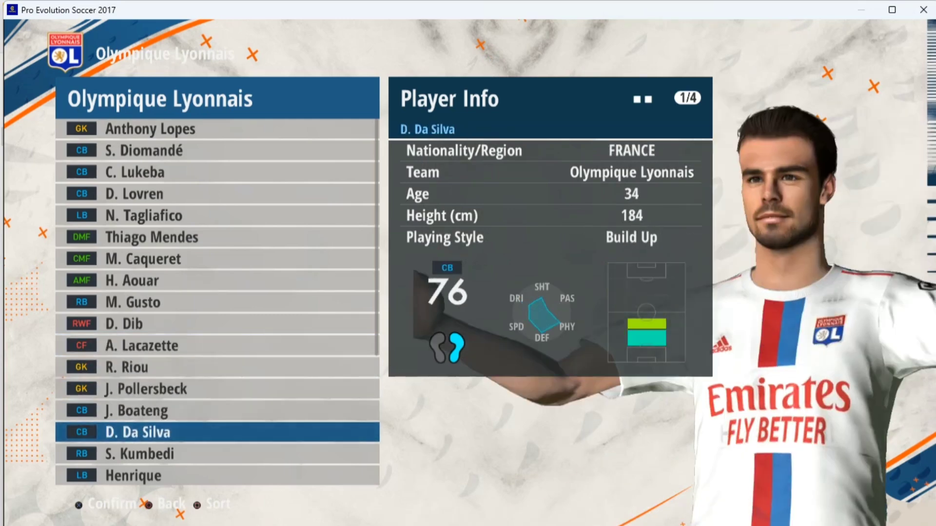
# - Leave the Olympique Lyonnais squad and open the Paris Saint-Germain squad list
pyautogui.press('Escape')
pyautogui.press('Down')
pyautogui.press('Down')
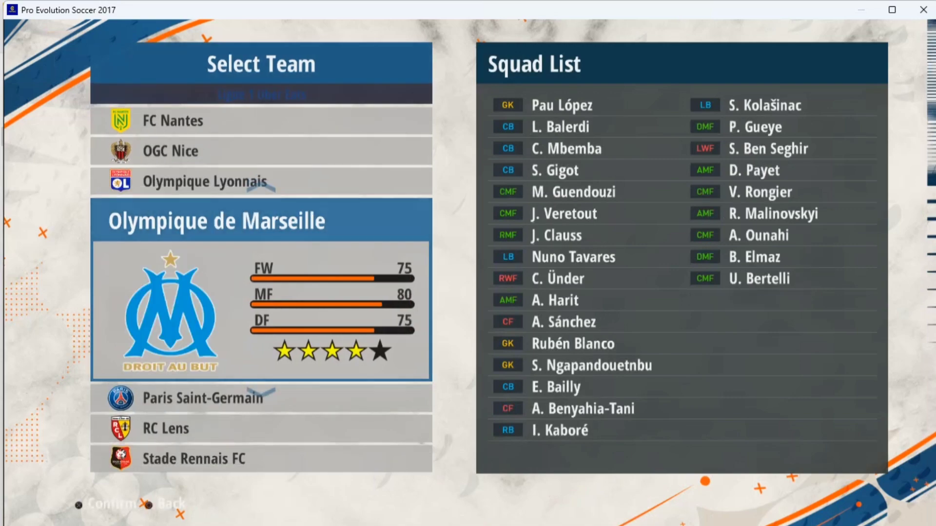
pyautogui.press('Return')
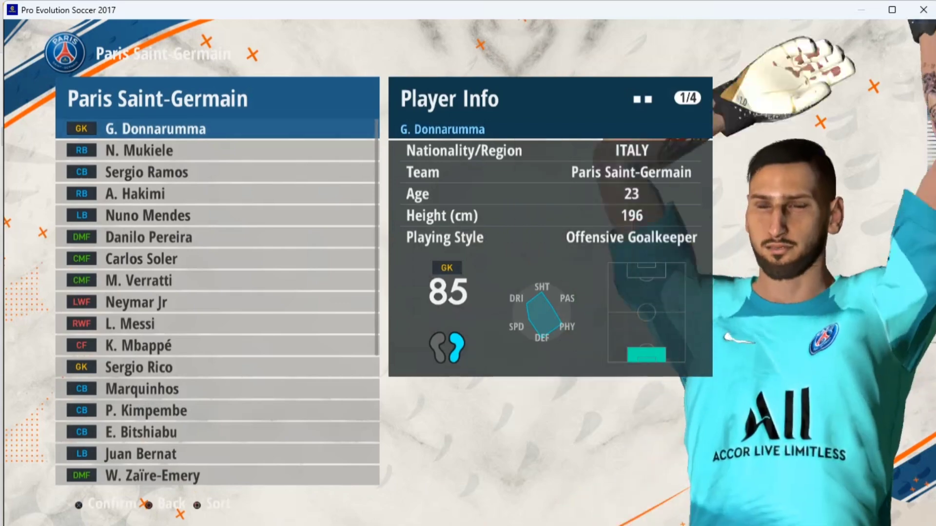
# - Examine the player info and face models of the Paris Saint-Germain players from N. Mukiele down to Marquinhos
pyautogui.press('Down')
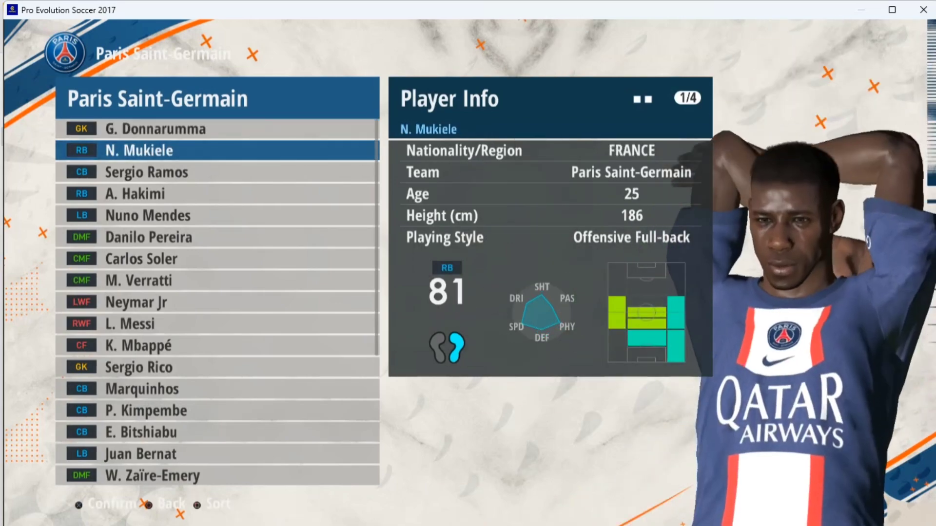
pyautogui.press('Down')
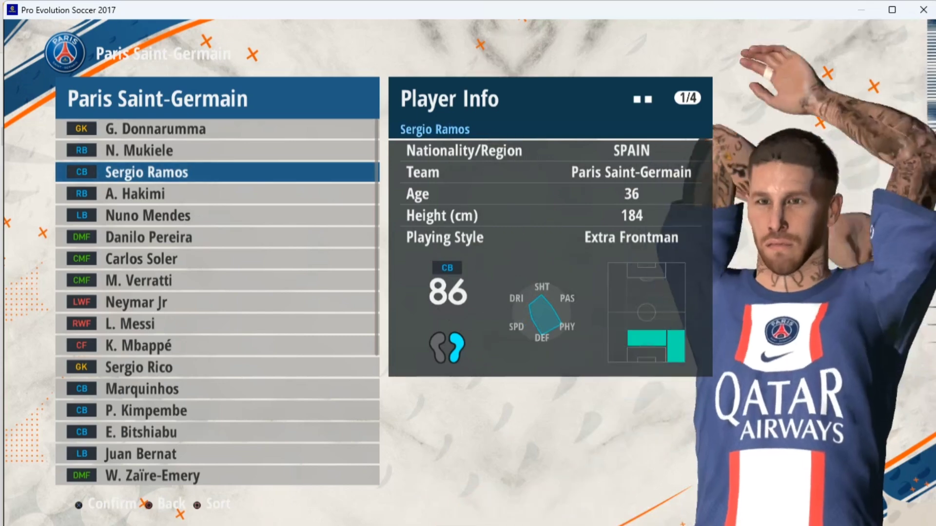
pyautogui.press('Down')
pyautogui.press('Down')
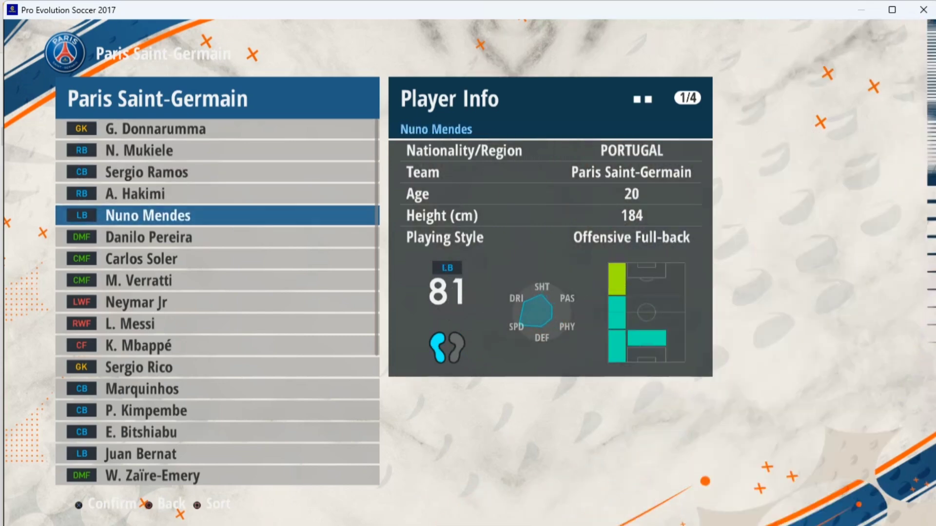
pyautogui.press('Down')
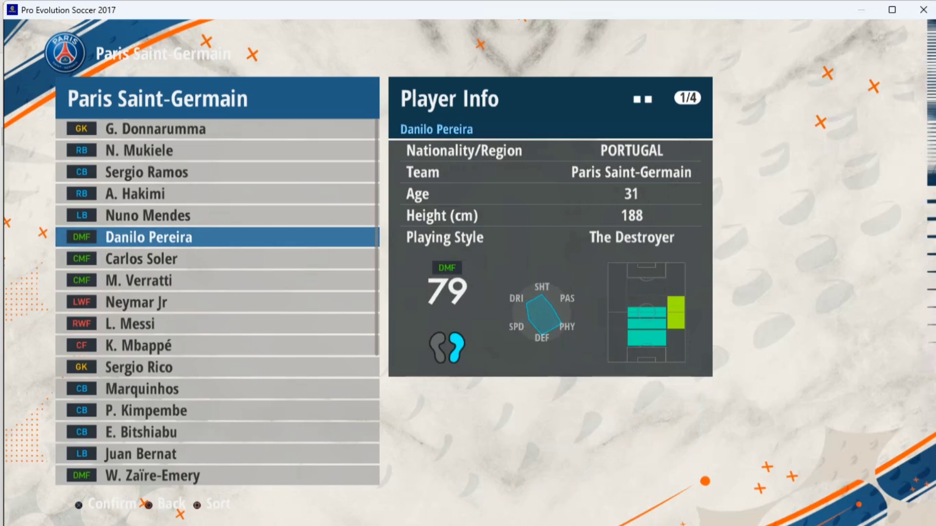
pyautogui.press('Down')
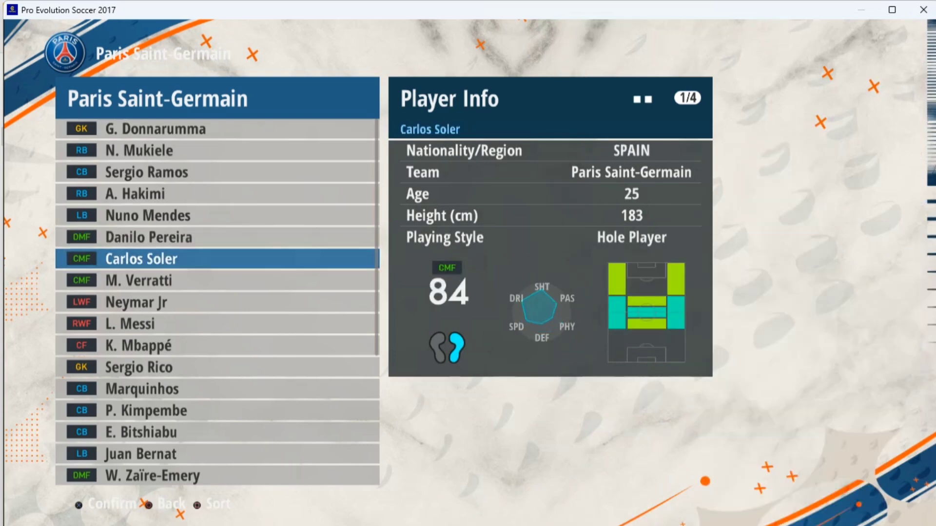
pyautogui.press('Down')
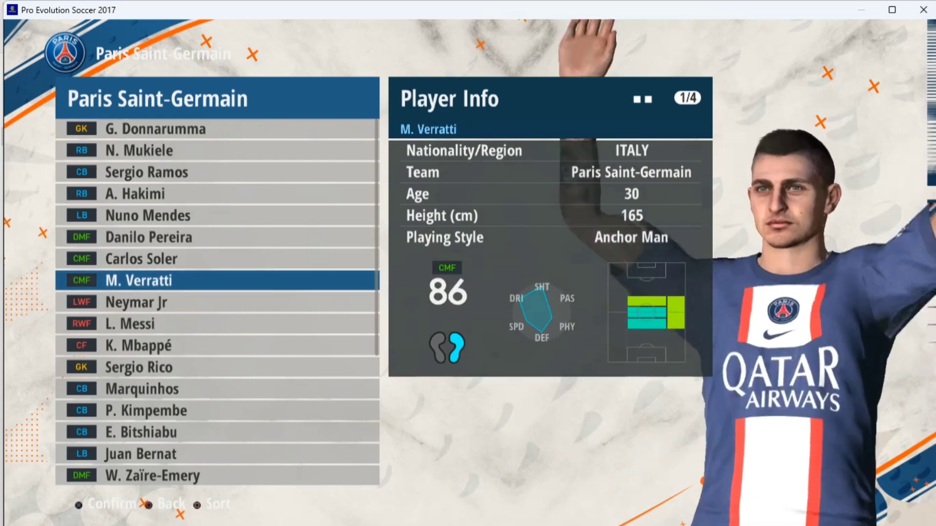
pyautogui.press('Down')
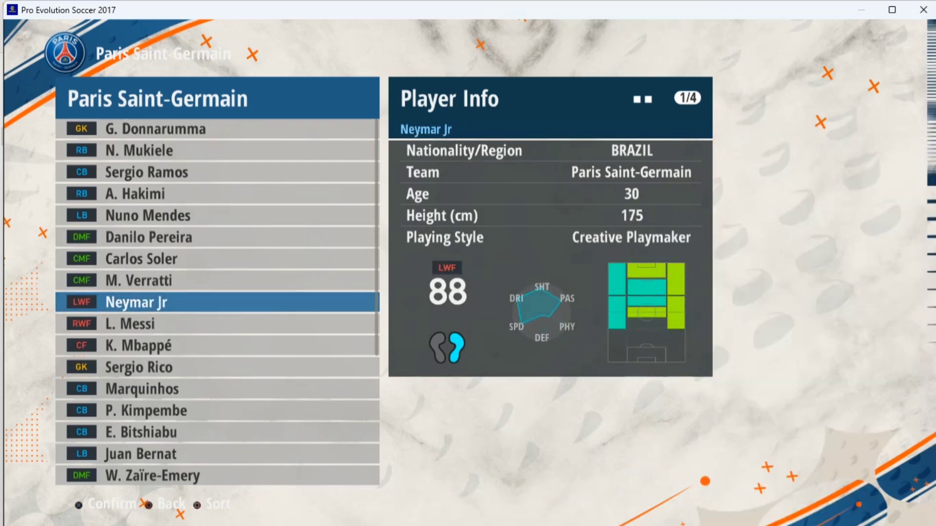
pyautogui.press('Down')
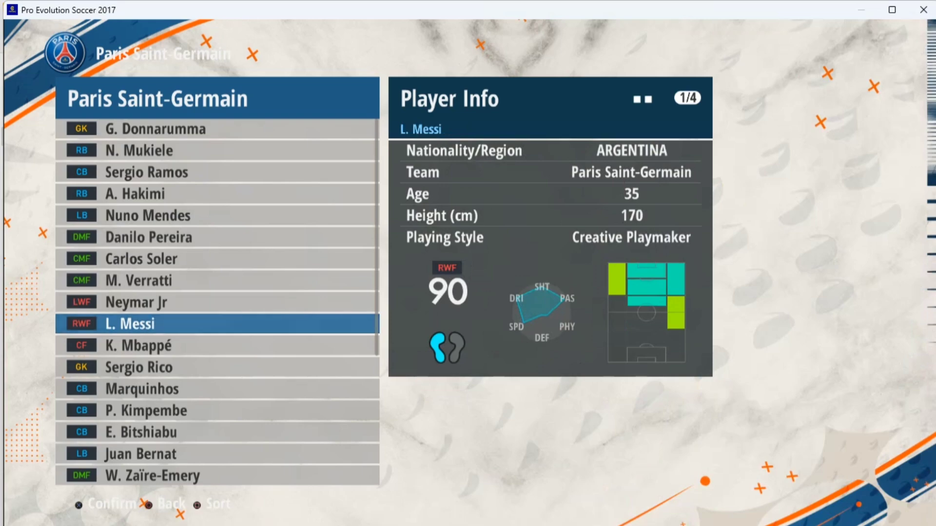
pyautogui.press('Down')
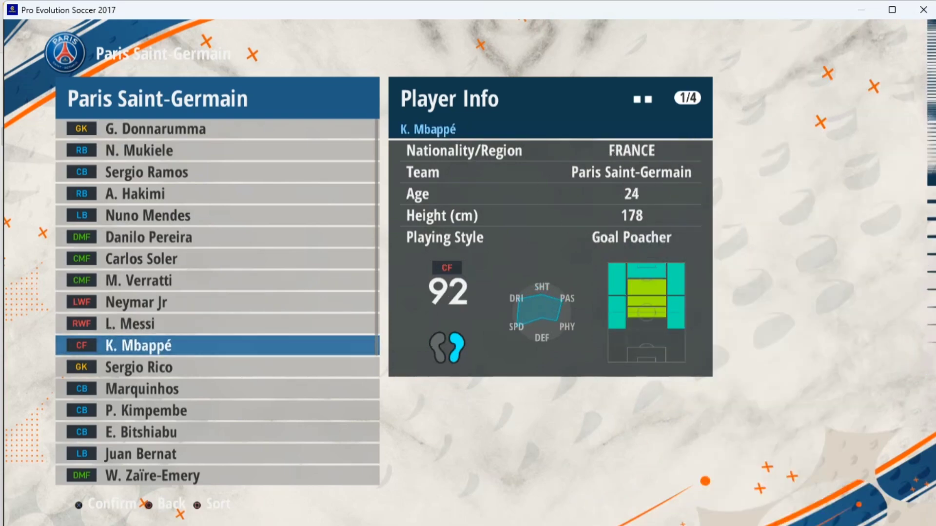
pyautogui.press('Down')
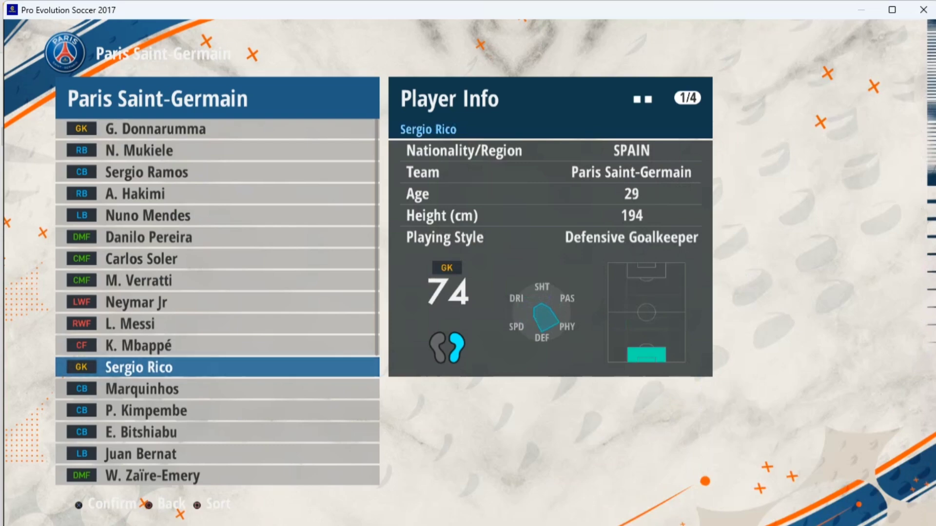
pyautogui.press('Down')
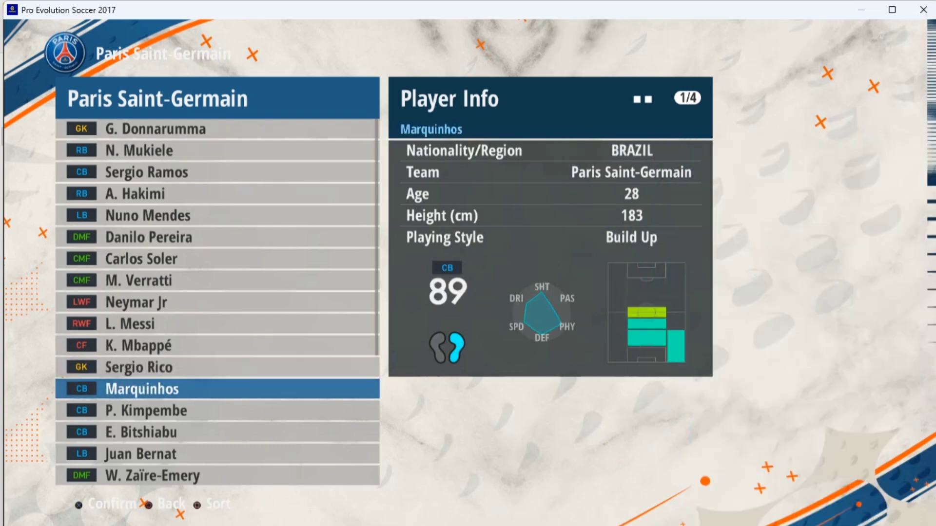
# - Examine the player info and face models at the end of the Paris Saint-Germain list, from H. Ziyech up to I. Gharbi
pyautogui.press('pagedown')
pyautogui.press('pagedown')
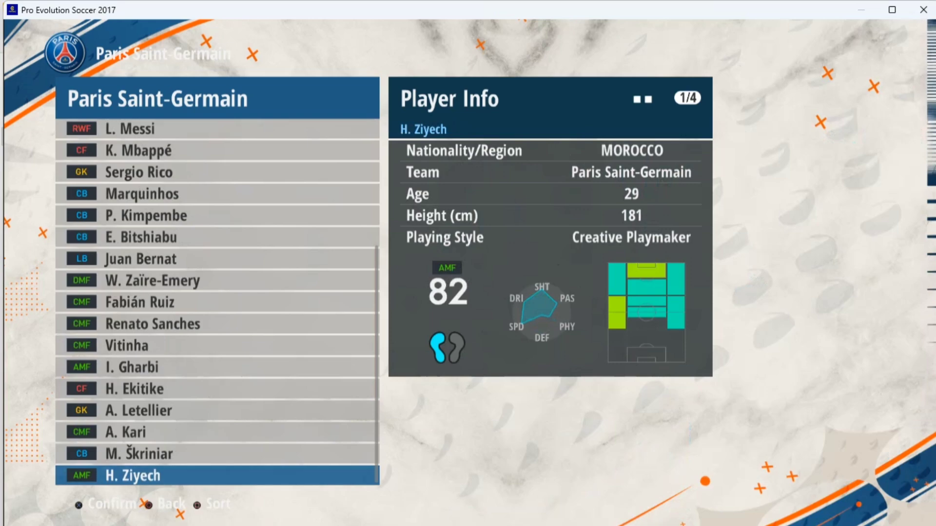
pyautogui.press('Up')
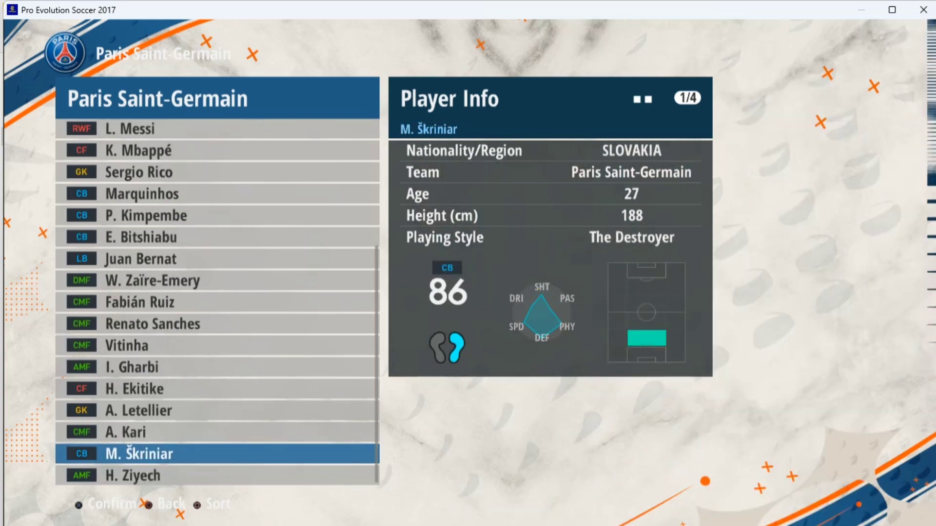
pyautogui.press('Up')
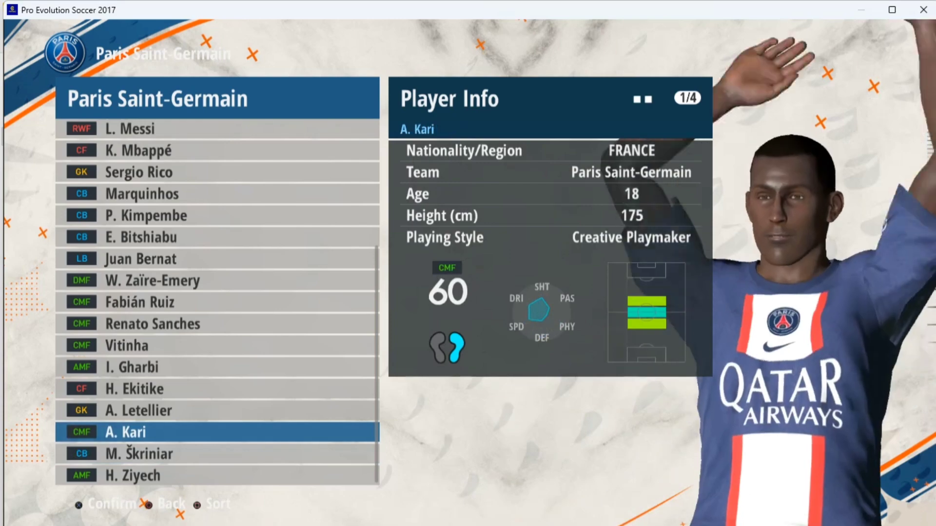
pyautogui.press('Up')
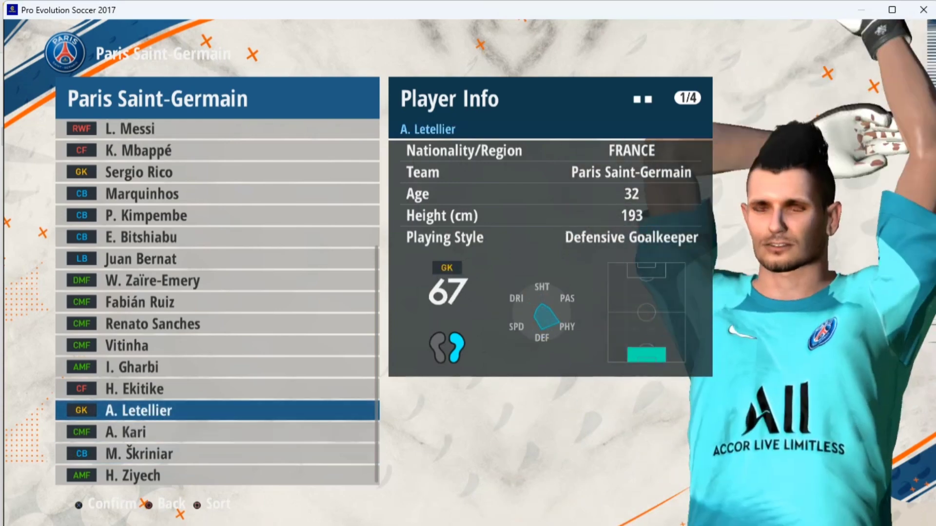
pyautogui.press('Up')
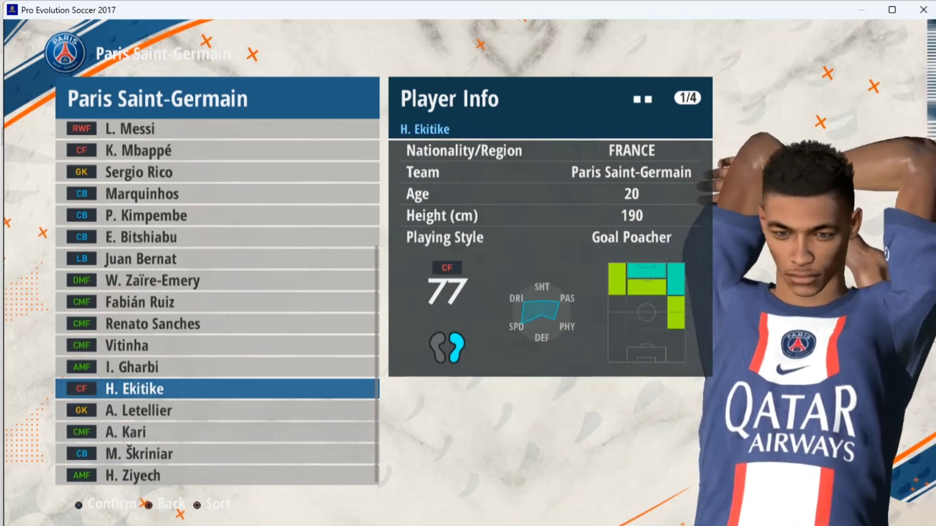
pyautogui.press('Up')
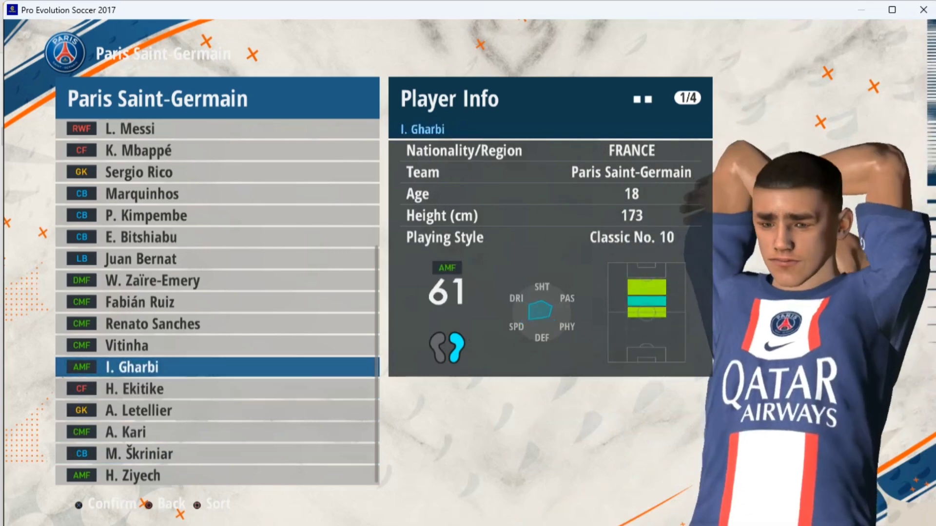
# - Leave the Paris Saint-Germain squad and look through the remaining Ligue 1 Uber Eats teams down to ESTAC Troyes
pyautogui.press('Escape')
pyautogui.press('Down')
pyautogui.press('Down')
pyautogui.press('Down')
pyautogui.press('Down')
pyautogui.press('Down')
pyautogui.press('Down')
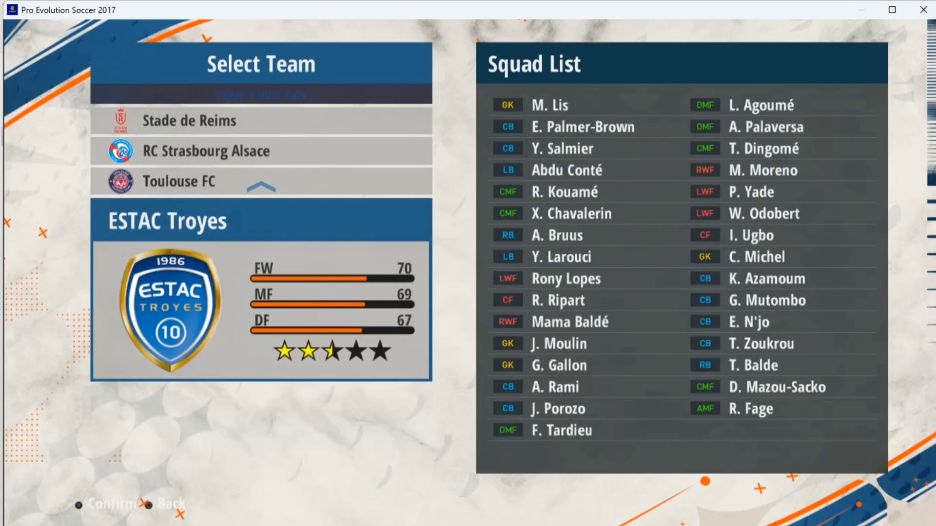
# - Return to the league list and open the Atalanta BC squad list in Serie A TIM
pyautogui.press('Escape')
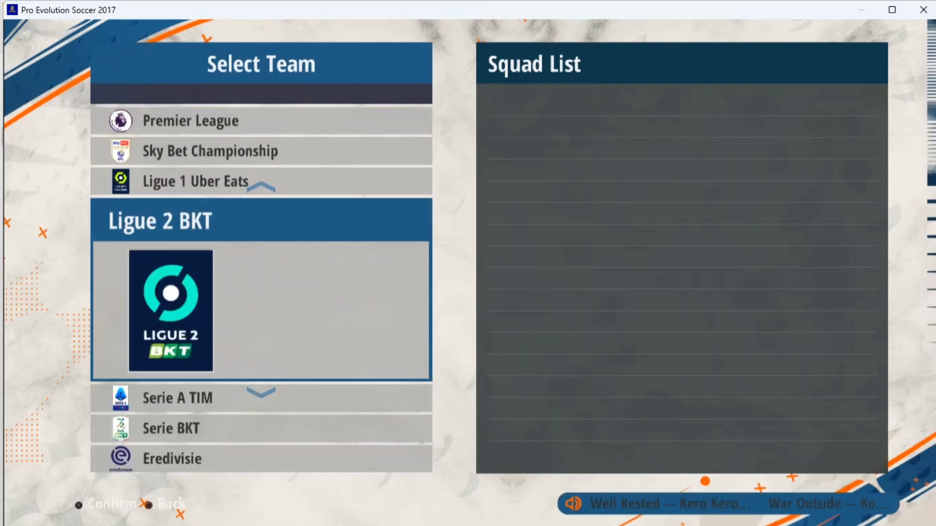
pyautogui.press('Down')
pyautogui.press('Return')
pyautogui.press('Return')
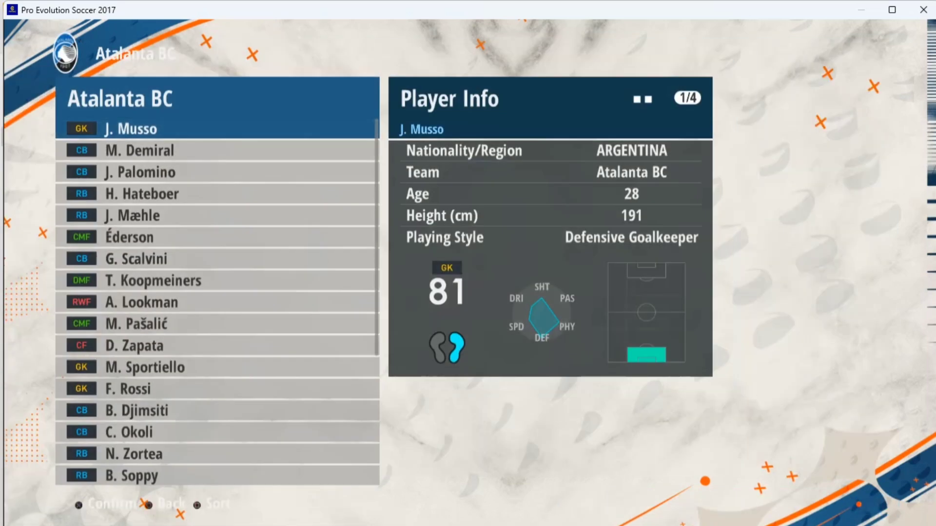
# - Examine the player info and face models of the Atalanta BC players from M. Demiral down to D. Zapata
pyautogui.press('Down')
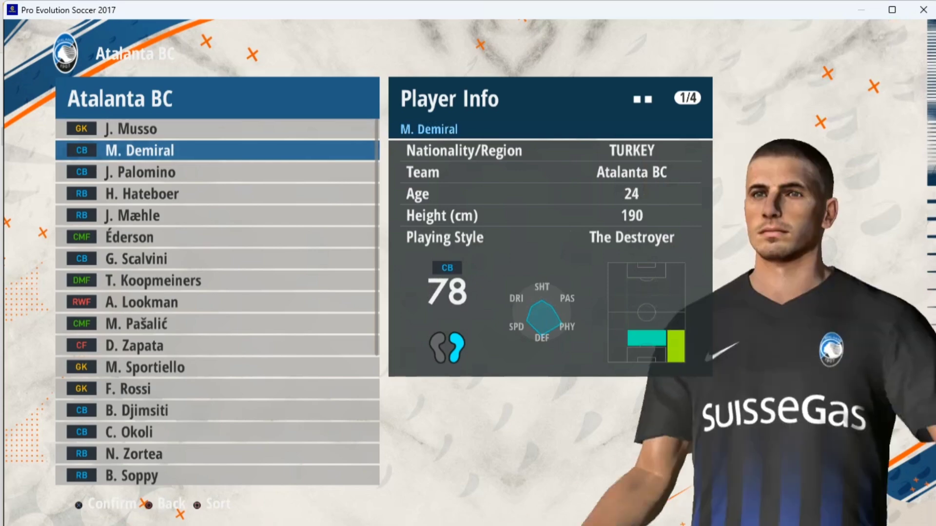
pyautogui.press('Down')
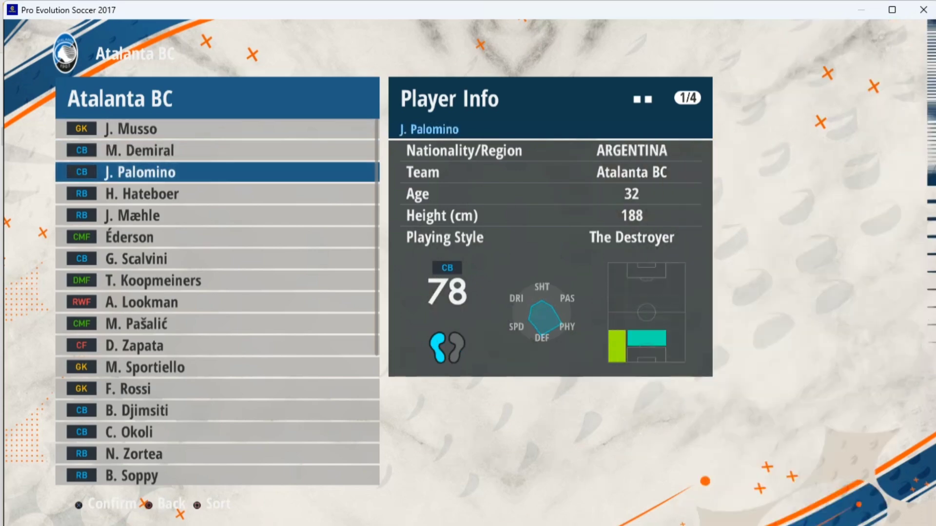
pyautogui.press('Down')
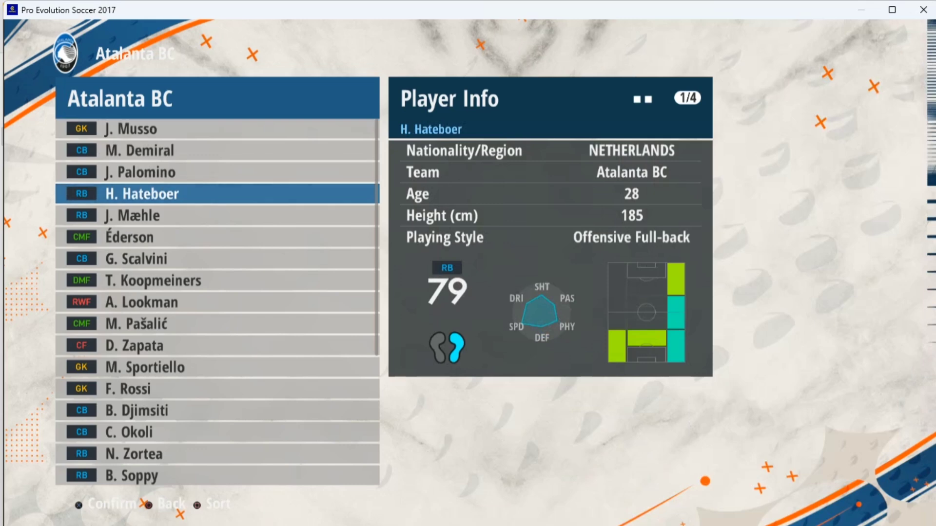
pyautogui.press('Down')
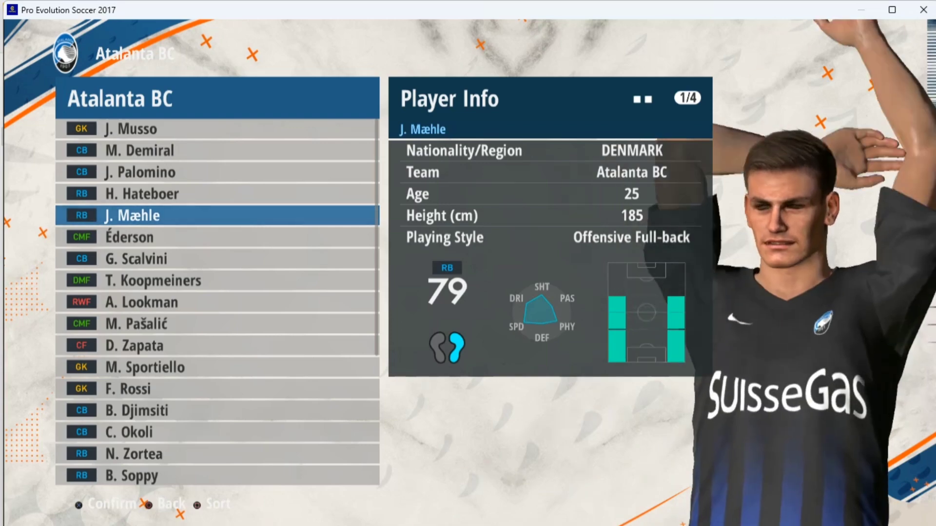
pyautogui.press('Down')
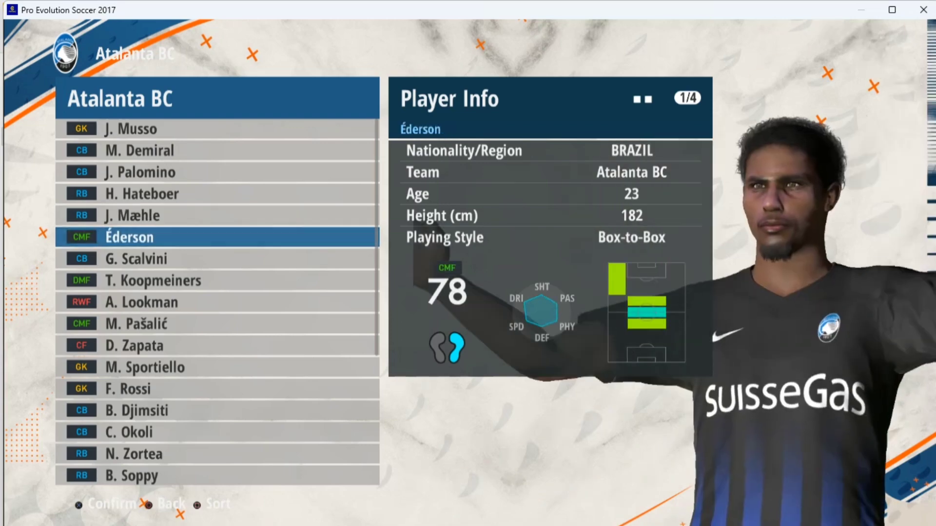
pyautogui.press('Down')
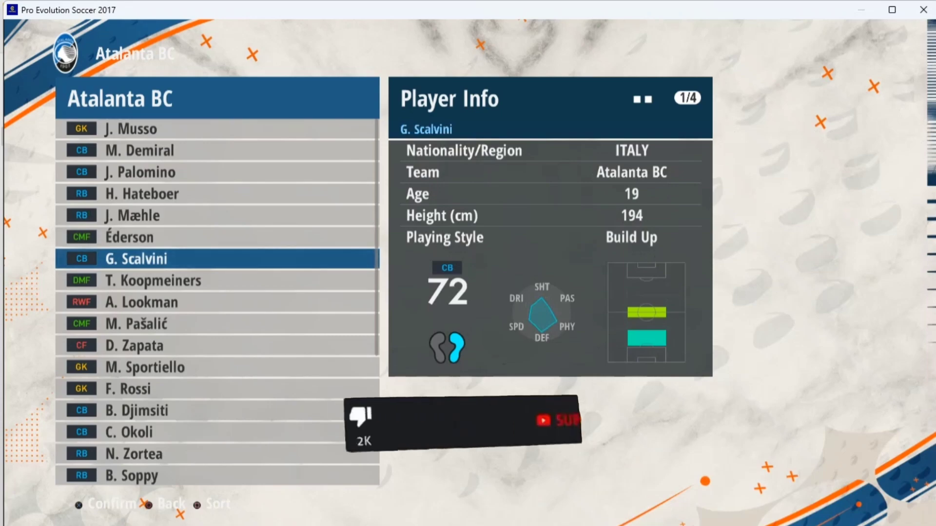
pyautogui.press('Down')
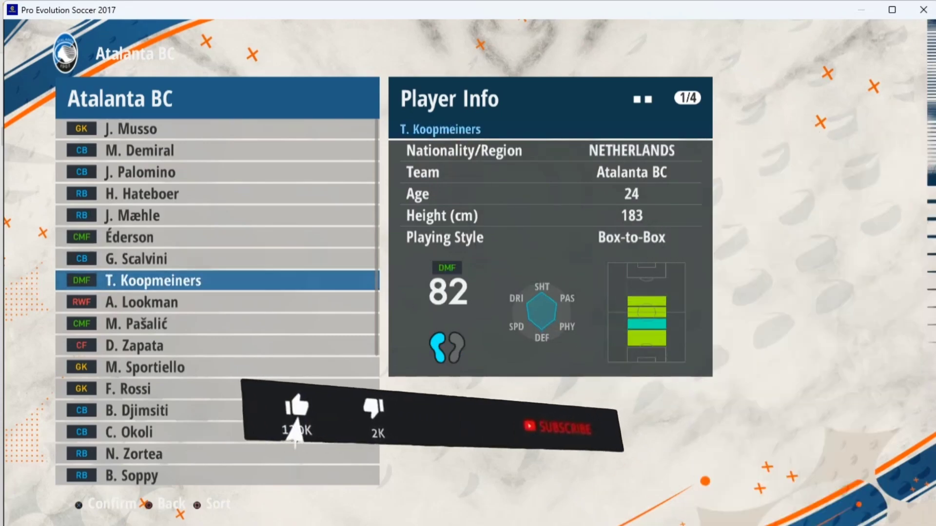
pyautogui.press('Down')
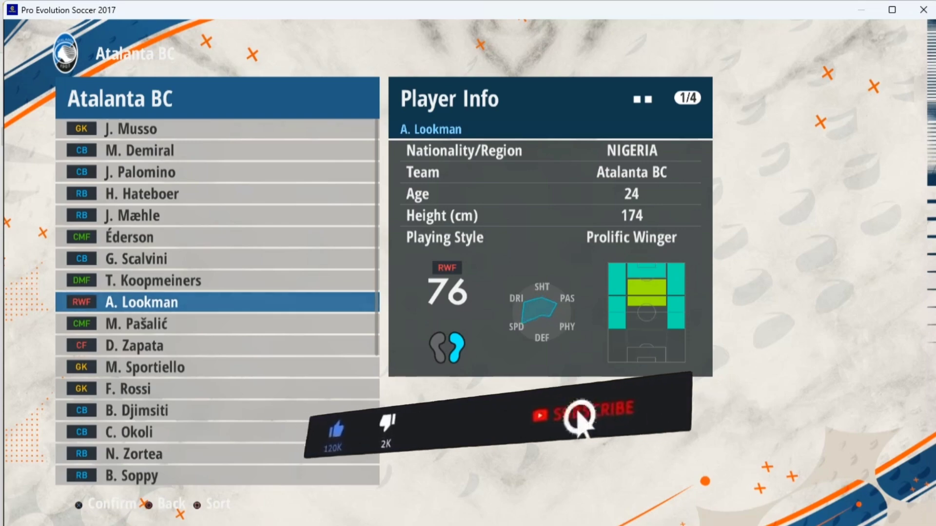
pyautogui.press('Down')
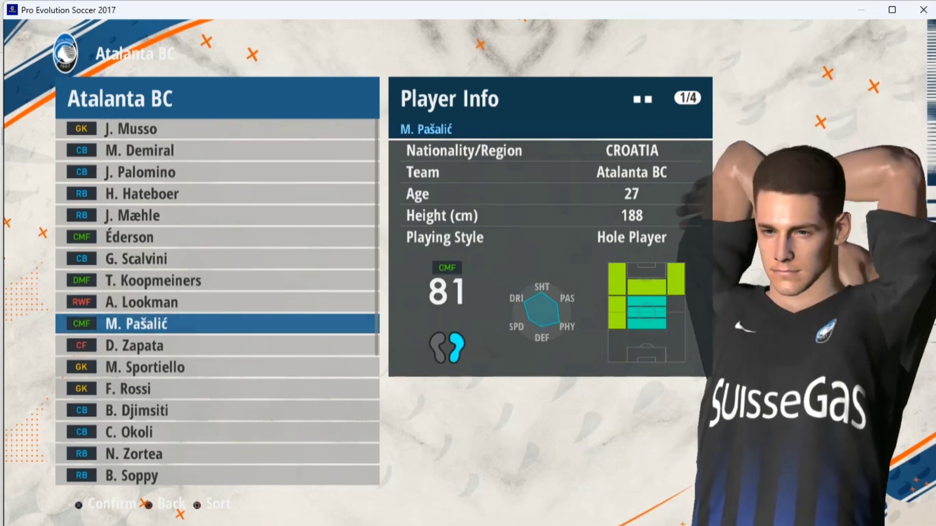
pyautogui.press('Down')
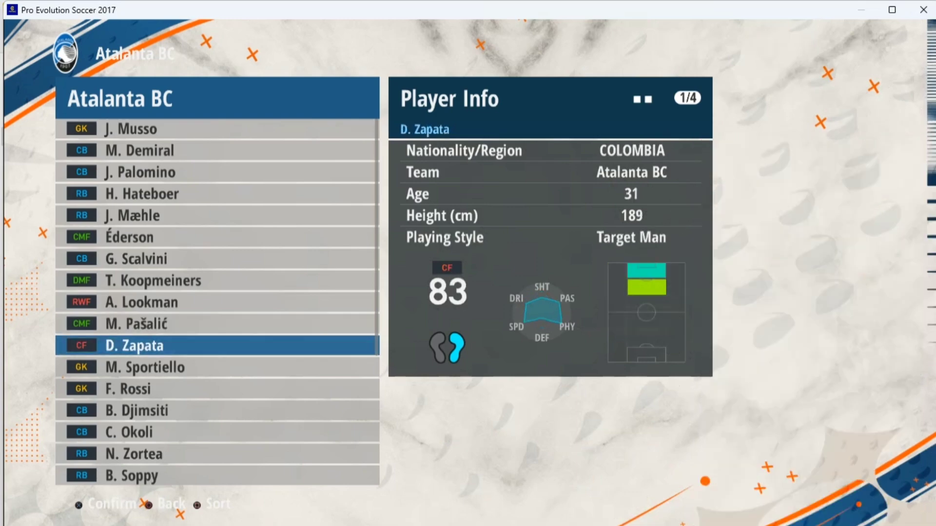
# - Leave the Atalanta BC squad and open the Juventus FC squad list
pyautogui.press('Escape')
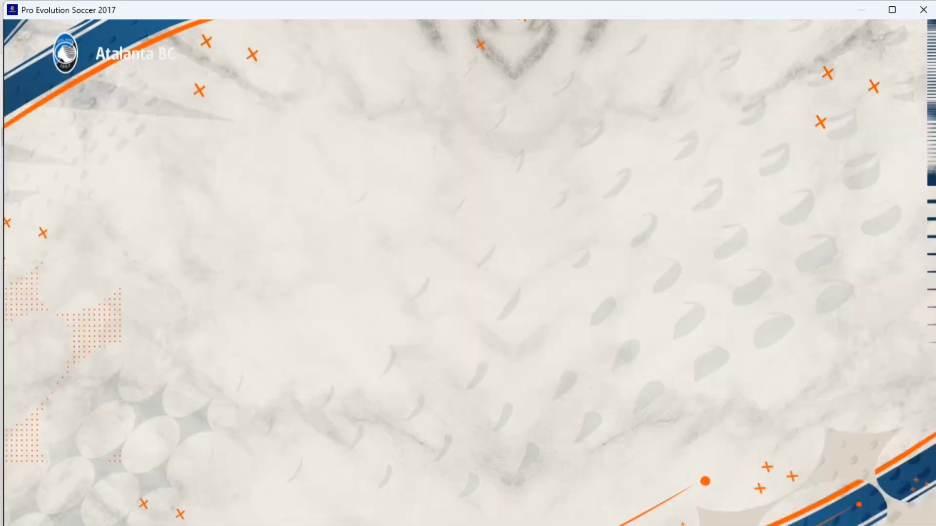
pyautogui.press('Down')
pyautogui.press('Down')
pyautogui.press('Down')
pyautogui.press('Down')
pyautogui.press('Down')
pyautogui.press('Down')
pyautogui.press('Down')
pyautogui.press('Down')
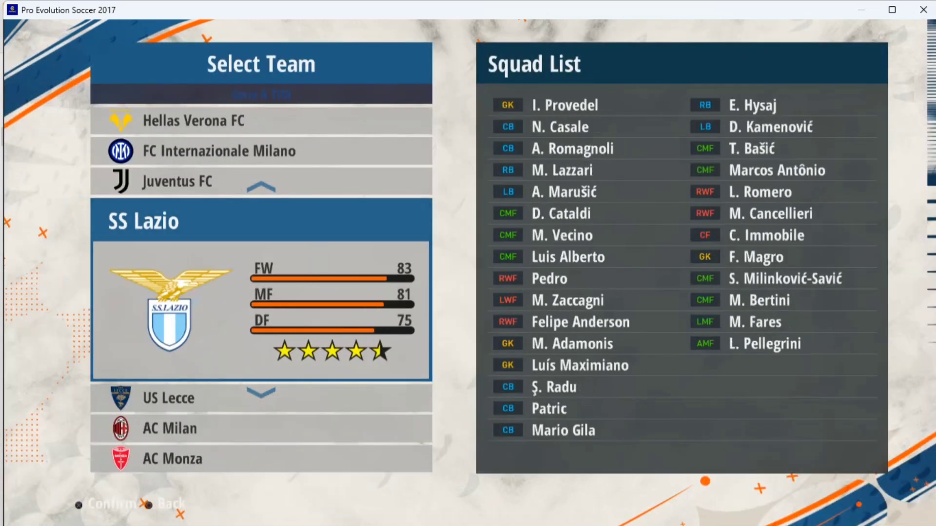
pyautogui.press('Up')
pyautogui.press('Return')
# - Examine the player info and face models of the Juventus FC players from Bremer down to F. Miretti
pyautogui.press('Down')
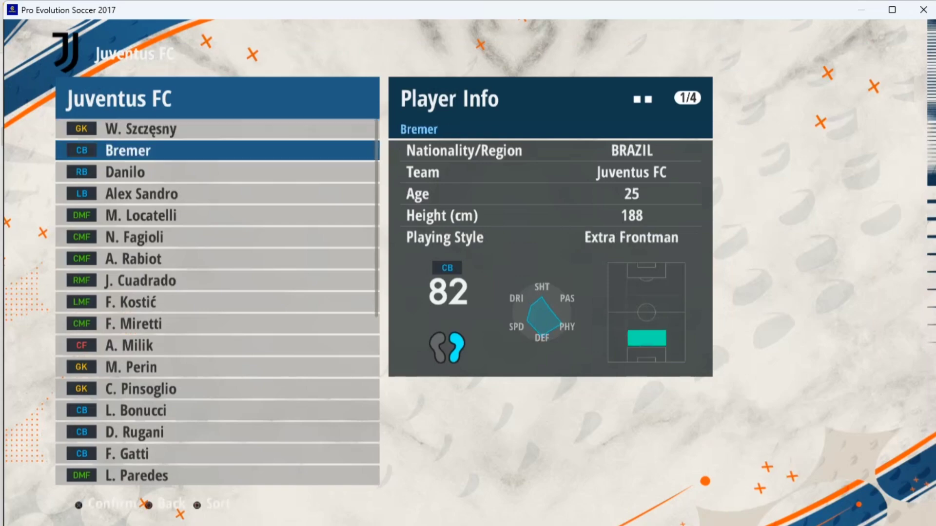
pyautogui.press('Down')
pyautogui.press('Down')
pyautogui.press('Down')
pyautogui.press('Down')
pyautogui.press('Down')
pyautogui.press('Down')
pyautogui.press('Down')
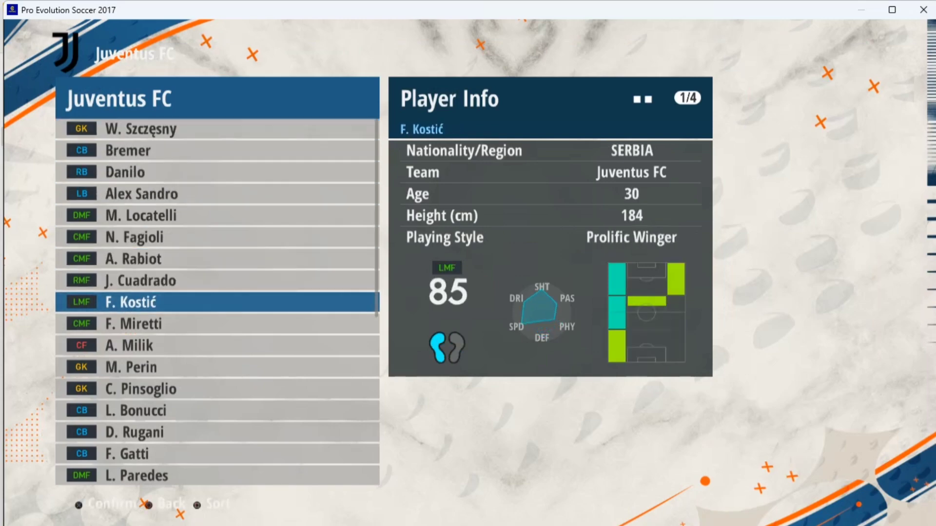
pyautogui.press('Down')
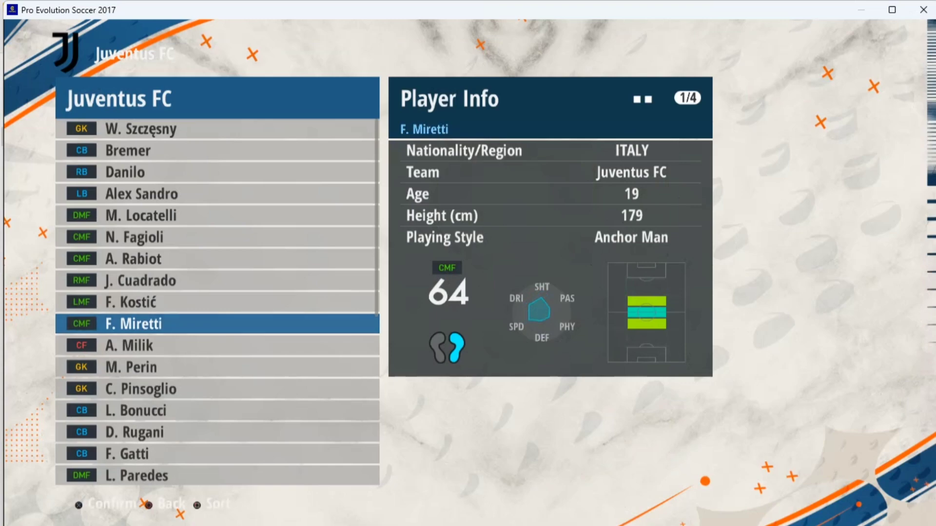
# - Examine the player info and face models of the Juventus FC players from A. Milik down to S. Iling-Junior
pyautogui.press('Down')
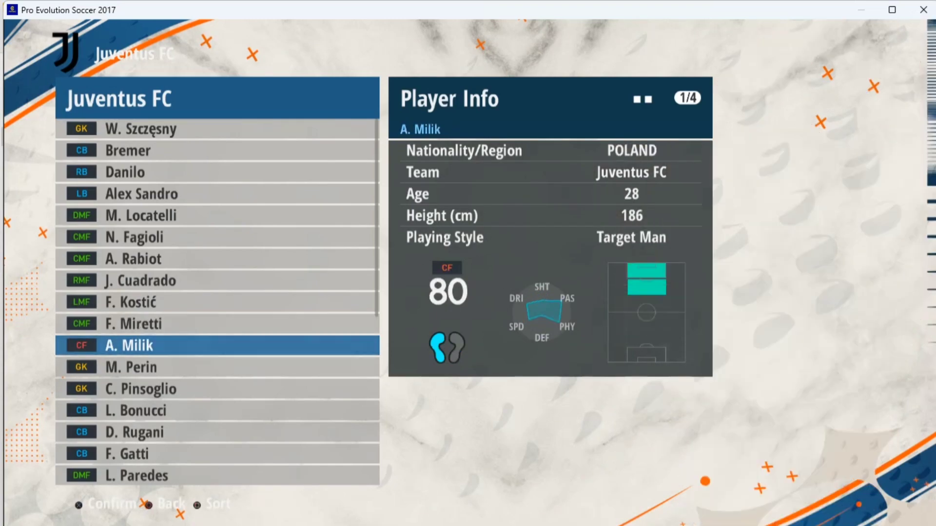
pyautogui.press('Down')
pyautogui.press('Down')
pyautogui.press('Down')
pyautogui.press('Down')
pyautogui.press('Down')
pyautogui.press('Down')
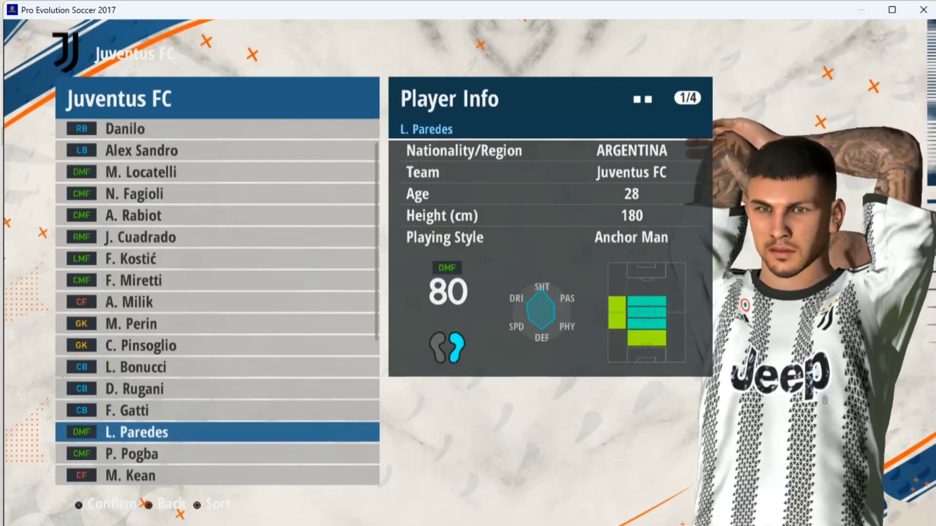
pyautogui.press('Down')
pyautogui.press('Down')
pyautogui.press('Down')
pyautogui.press('Down')
pyautogui.press('Down')
pyautogui.press('Down')
pyautogui.press('Down')
pyautogui.press('Down')
pyautogui.press('Down')
pyautogui.press('Down')
pyautogui.press('Down')
pyautogui.press('Down')
pyautogui.press('Down')
pyautogui.press('Down')
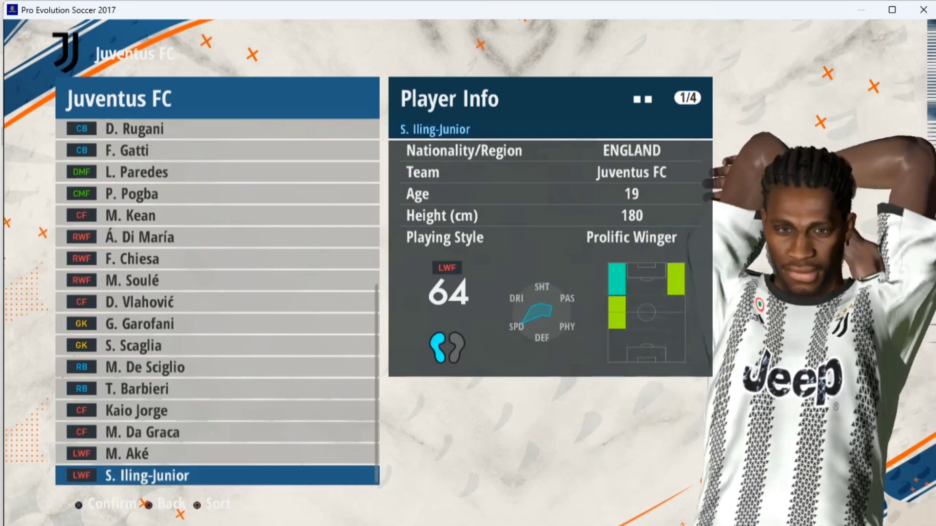
# - Examine the player info and face models of the Juventus FC players from M. Aké back up to S. Scaglia
pyautogui.press('Up')
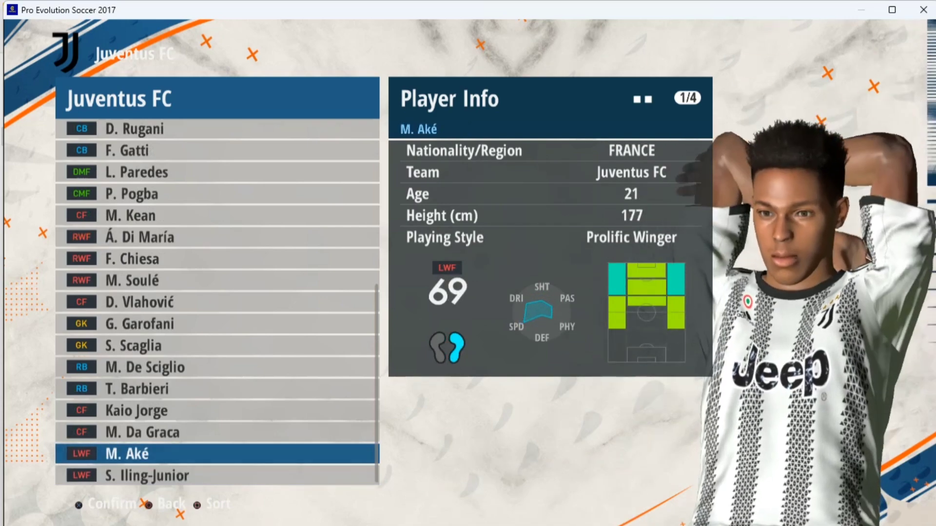
pyautogui.press('Up')
pyautogui.press('Up')
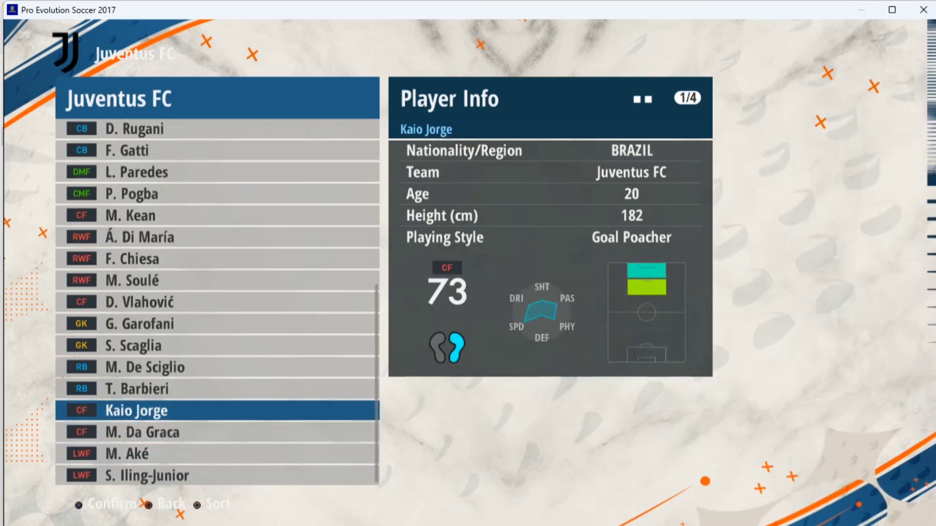
pyautogui.press('Up')
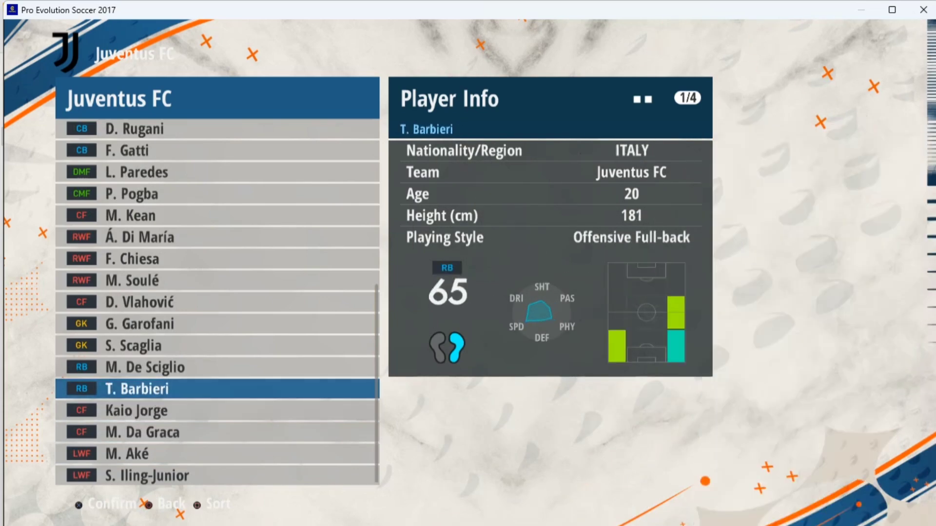
pyautogui.press('Up')
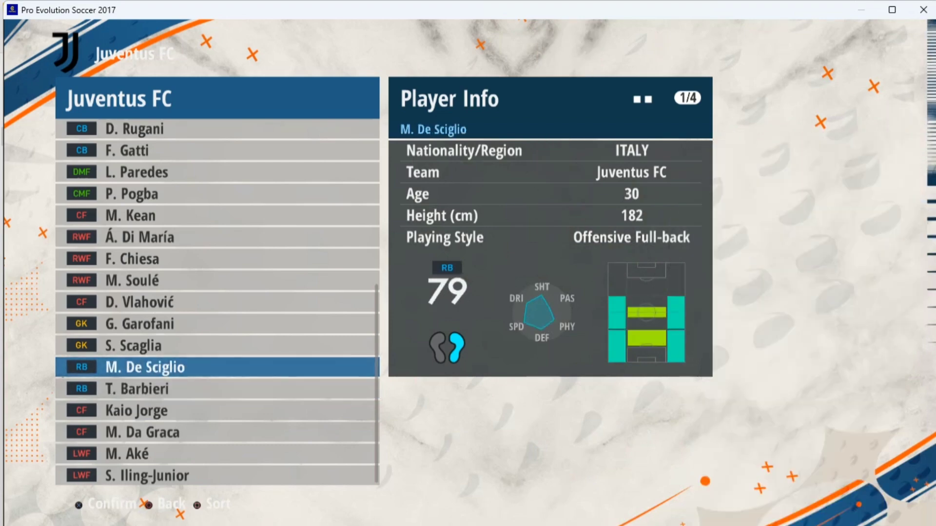
pyautogui.press('Up')
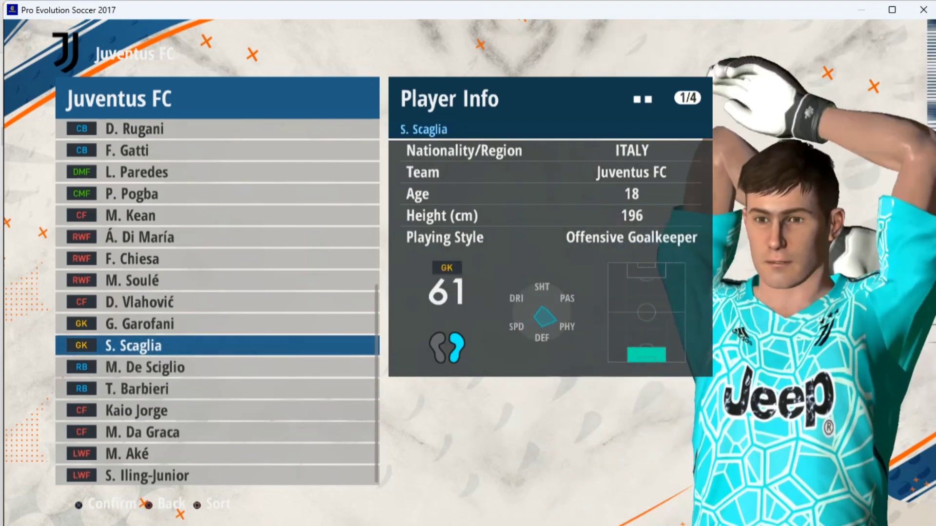
# - Leave the Juventus FC squad and open the SS Lazio squad list
pyautogui.press('Escape')
pyautogui.press('Down')
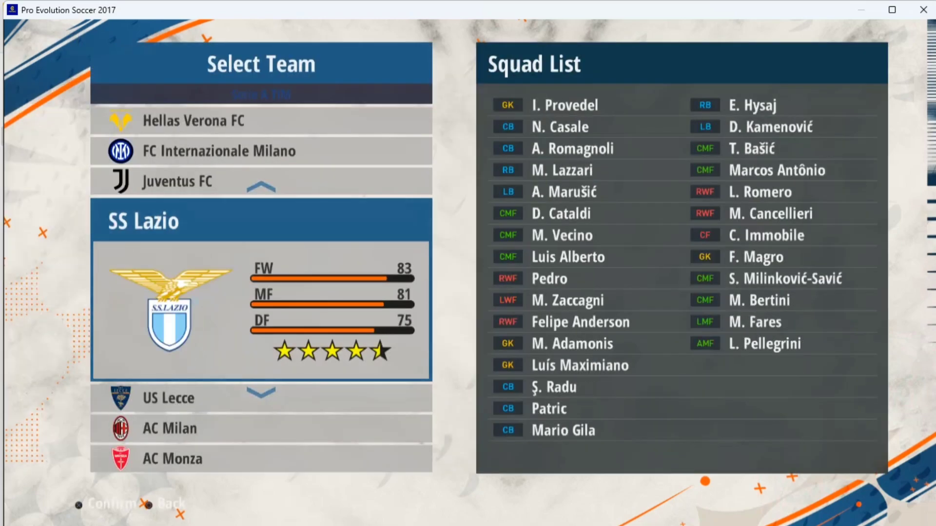
pyautogui.press('Return')
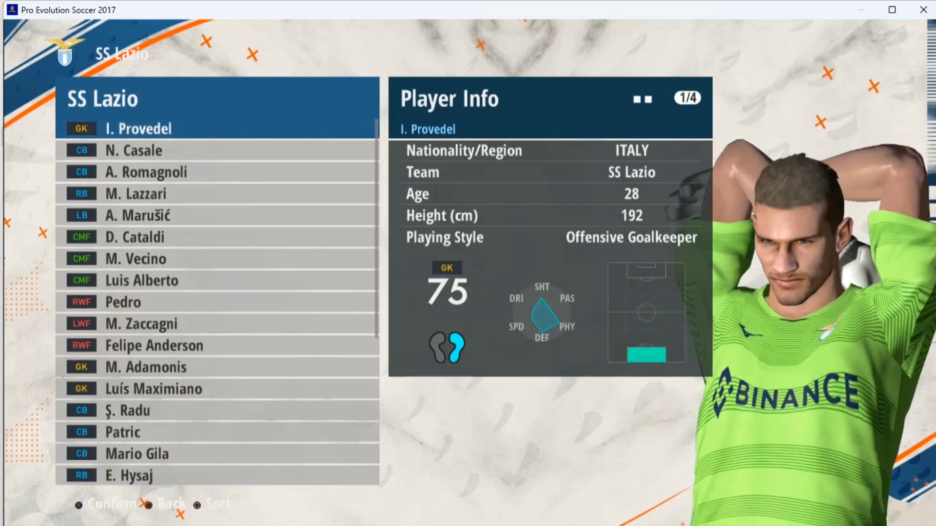
# - Examine the player info and face models of the SS Lazio players from N. Casale down to Felipe Anderson
pyautogui.press('Down')
pyautogui.press('Down')
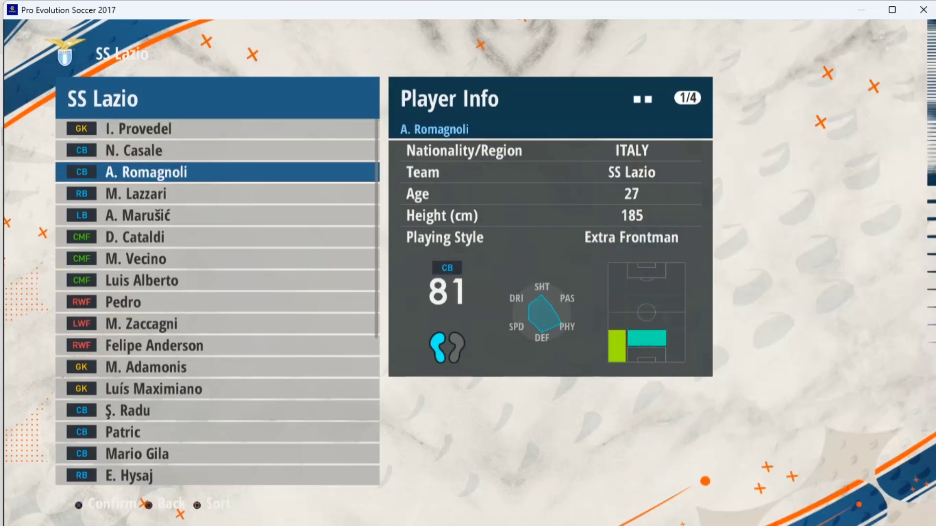
pyautogui.press('Down')
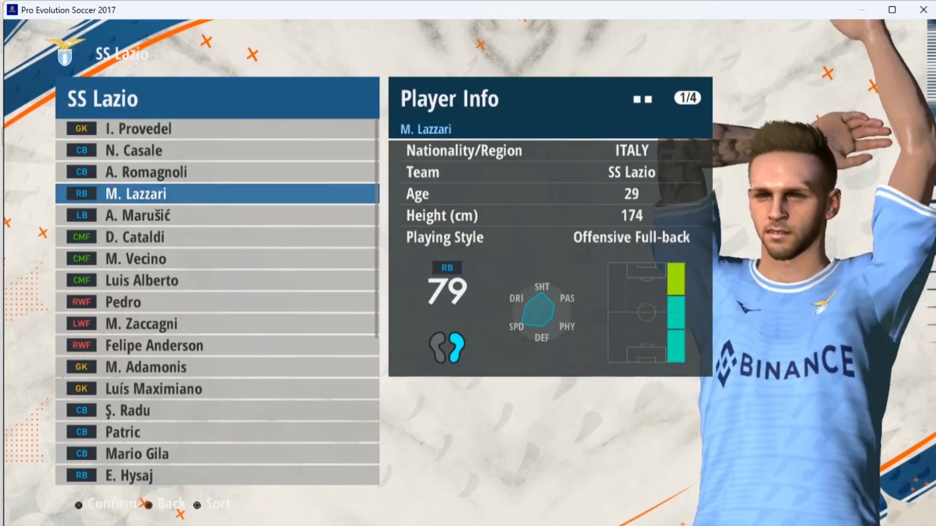
pyautogui.press('Down')
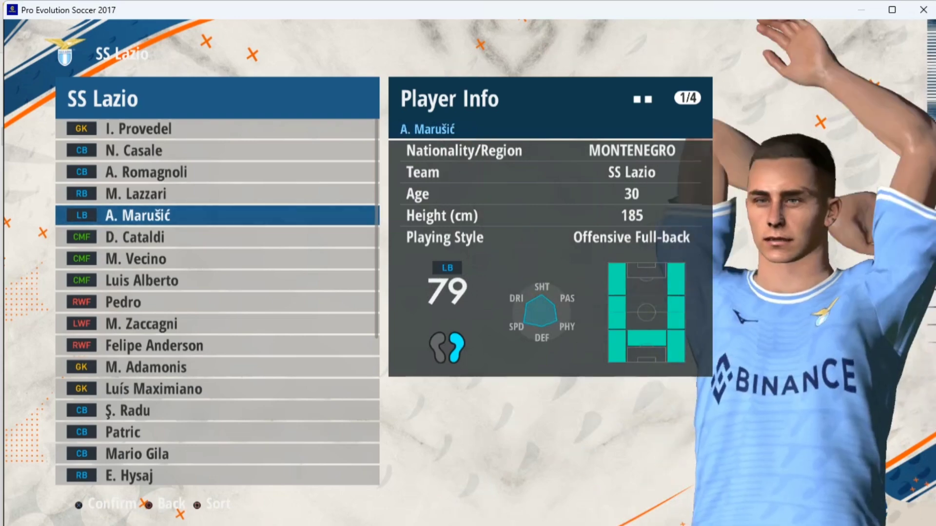
pyautogui.press('Down')
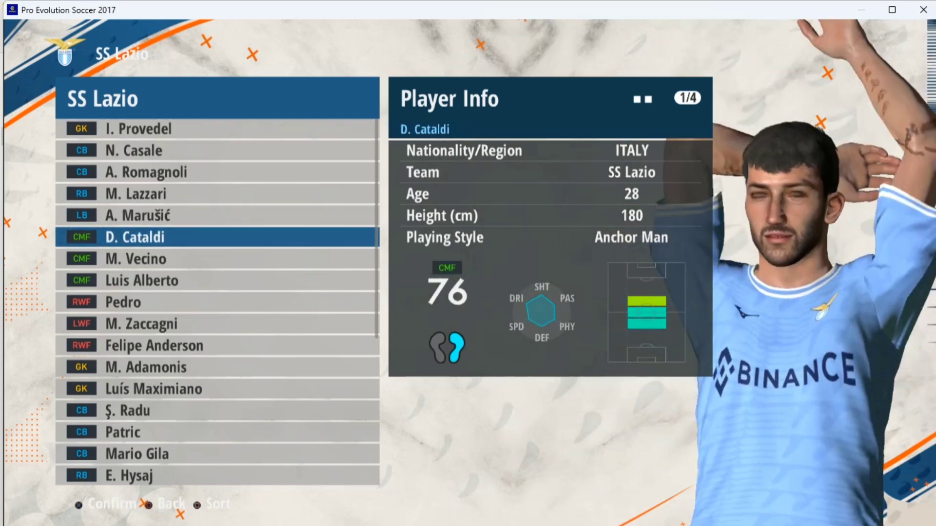
pyautogui.press('Down')
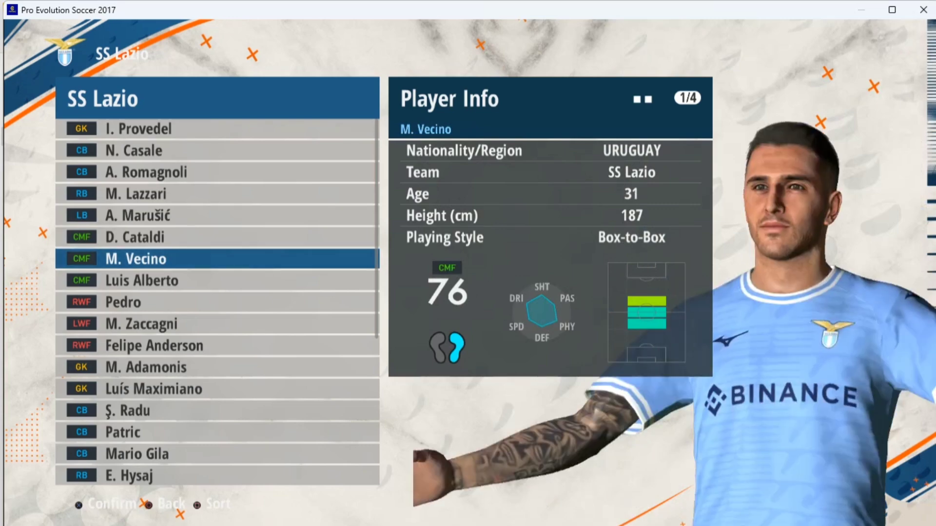
pyautogui.press('Down')
pyautogui.press('Down')
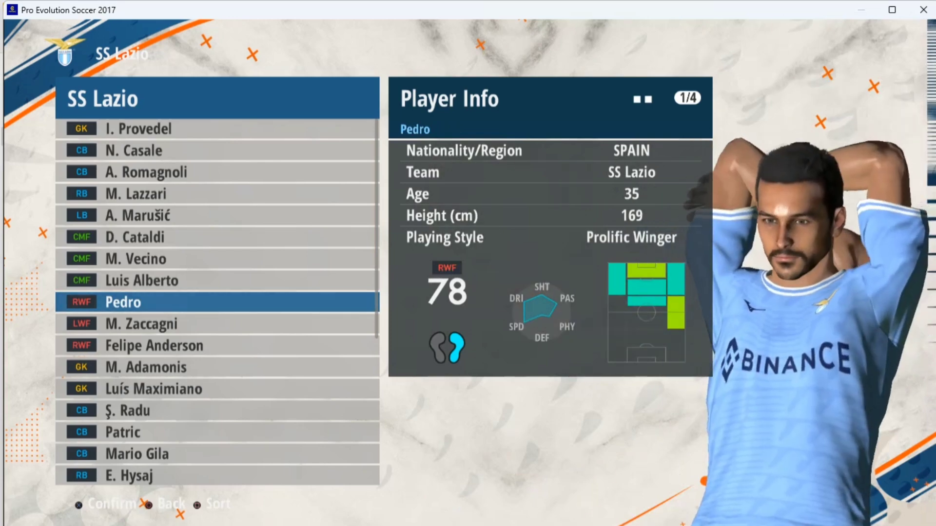
pyautogui.press('Down')
pyautogui.press('Down')
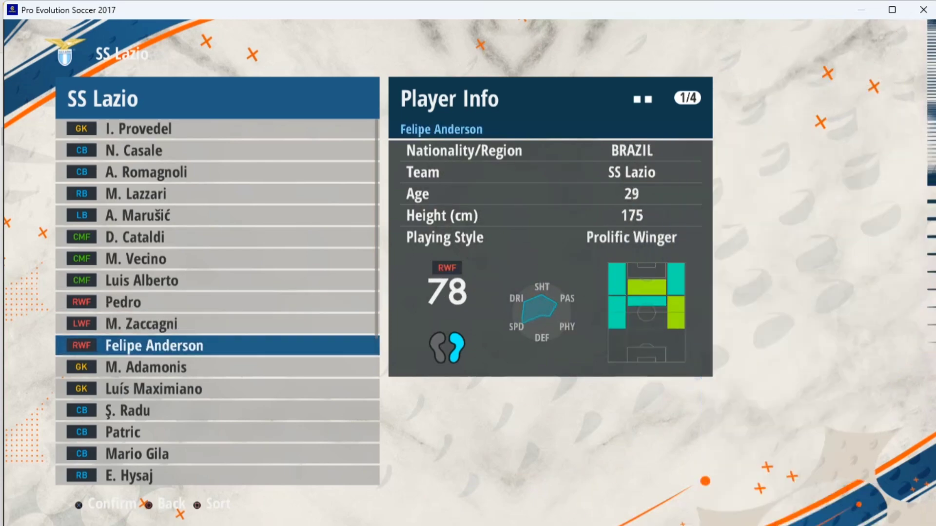
# - Go through the remaining SS Lazio players from M. Adamonis down to L. Pellegrini and view the last one's info and face
pyautogui.press('Down')
pyautogui.press('Down')
pyautogui.press('Down')
pyautogui.press('Down')
pyautogui.press('Down')
pyautogui.press('Down')
pyautogui.press('Down')
pyautogui.press('Down')
pyautogui.press('Down')
pyautogui.press('Down')
pyautogui.press('Down')
pyautogui.press('Down')
pyautogui.press('Down')
pyautogui.press('Down')
pyautogui.press('Down')
pyautogui.press('Down')
pyautogui.press('Down')
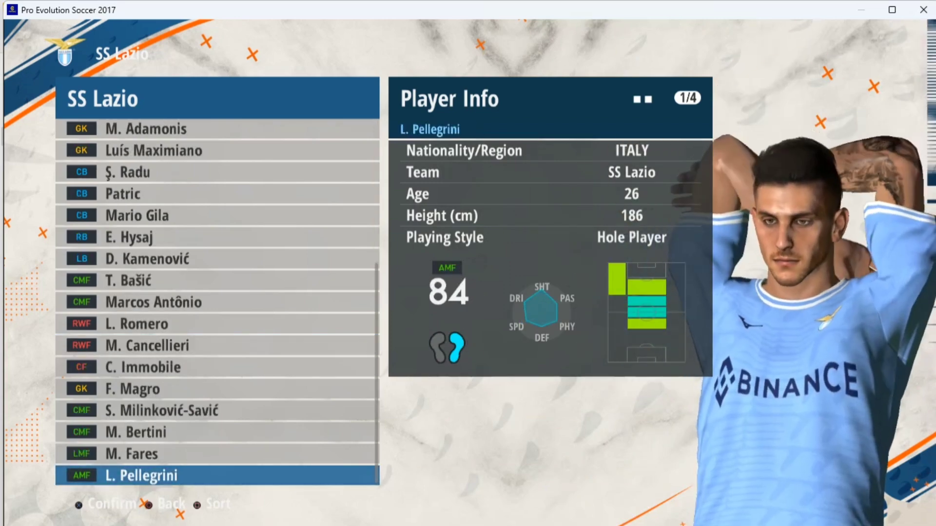
# - Examine the player info and face models of the SS Lazio players from M. Fares back up to F. Magro
pyautogui.press('Up')
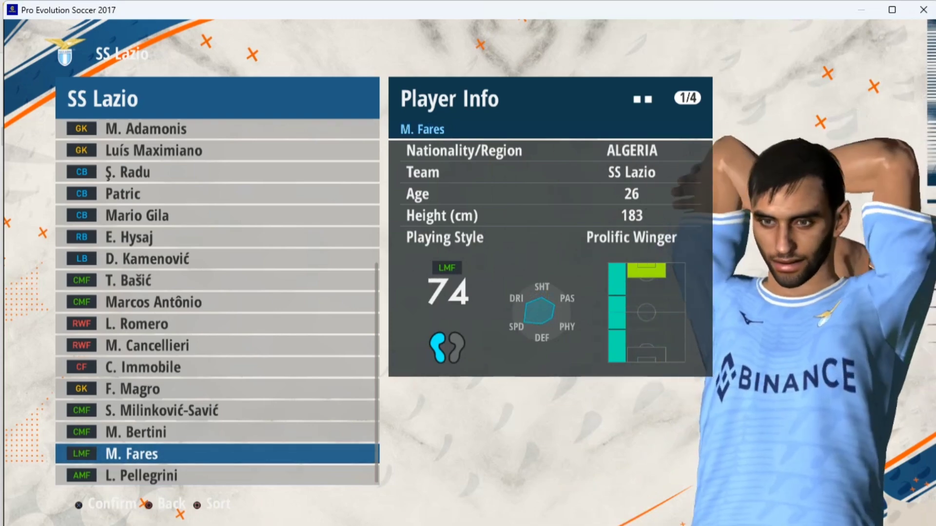
pyautogui.press('Up')
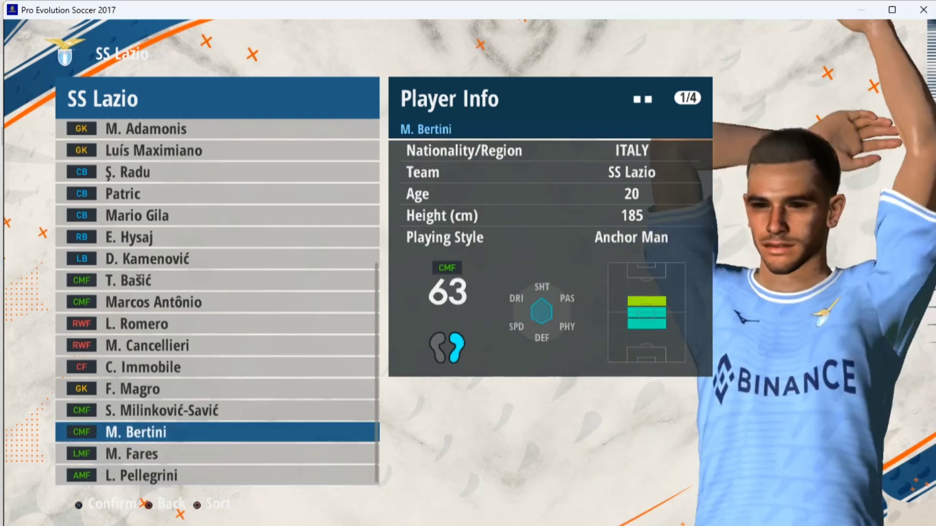
pyautogui.press('Up')
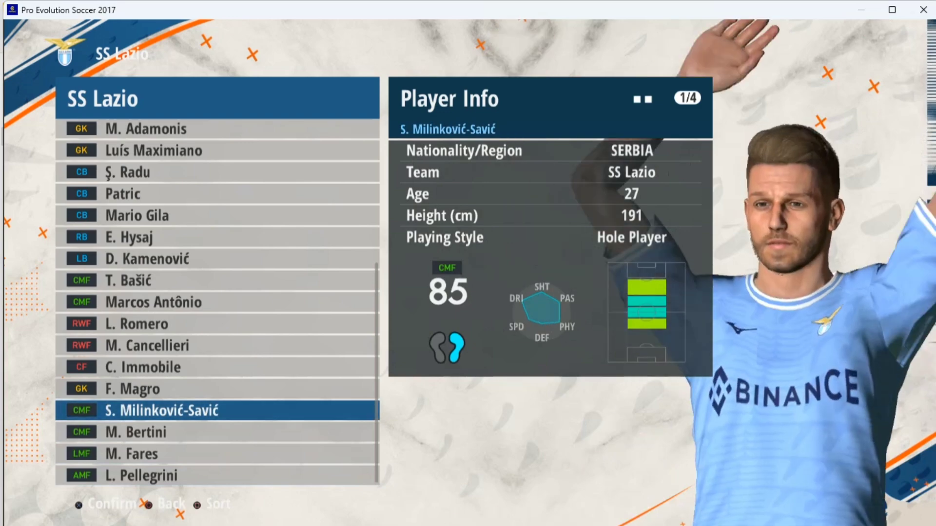
pyautogui.press('Up')
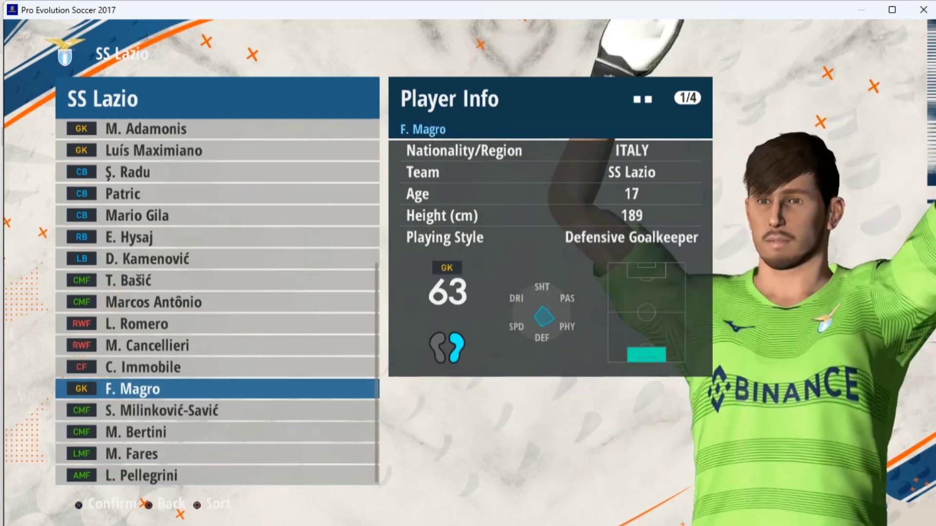
# - Leave the SS Lazio squad and open the AC Milan squad list
pyautogui.press('Escape')
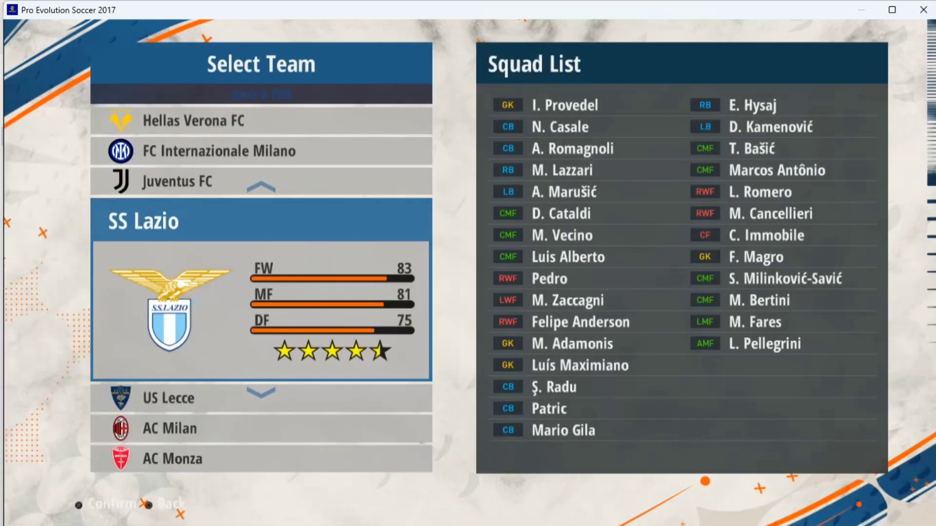
pyautogui.press('Down')
pyautogui.press('Down')
pyautogui.press('Return')
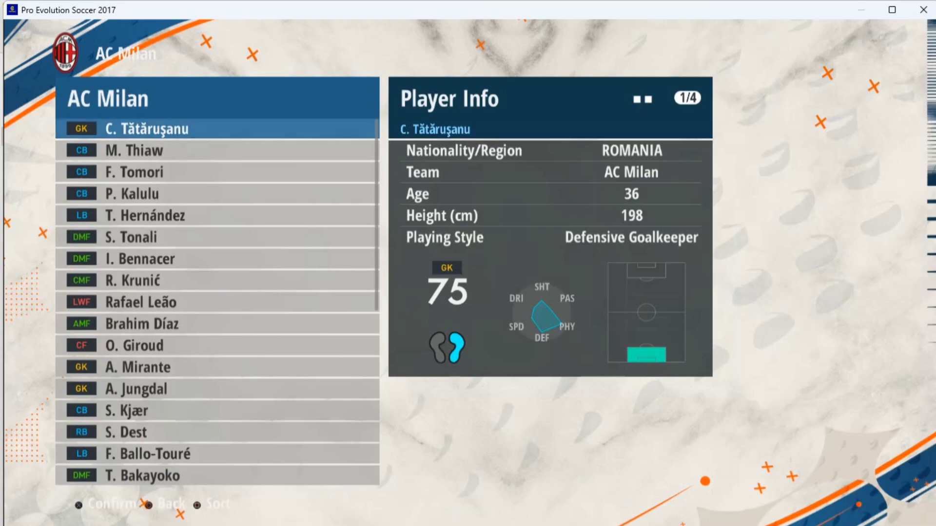
# - Examine the player info and face models of the AC Milan players from F. Tomori down to O. Giroud
pyautogui.press('Down')
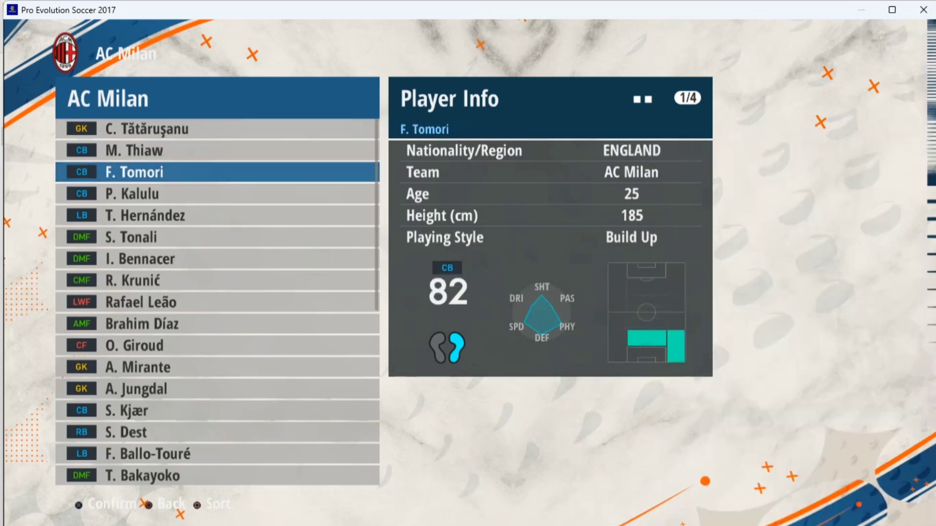
pyautogui.click(147, 193)
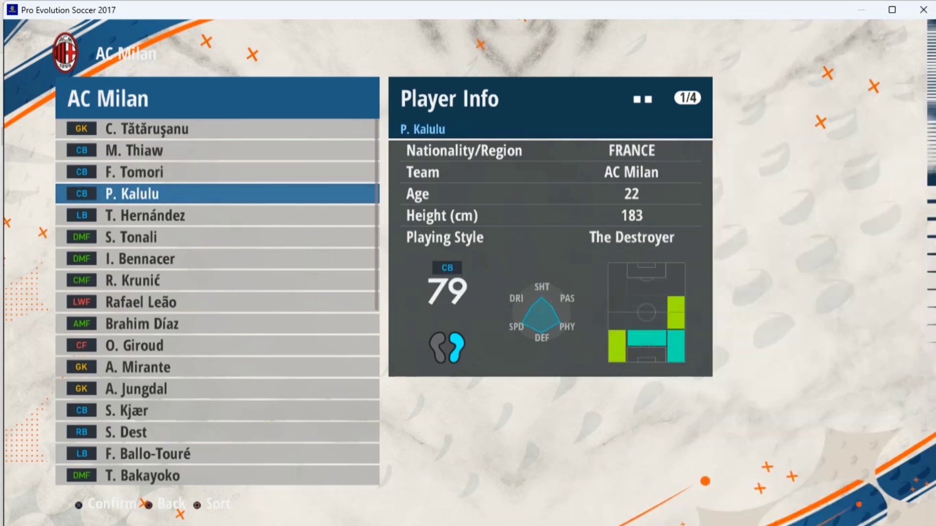
pyautogui.click(146, 215)
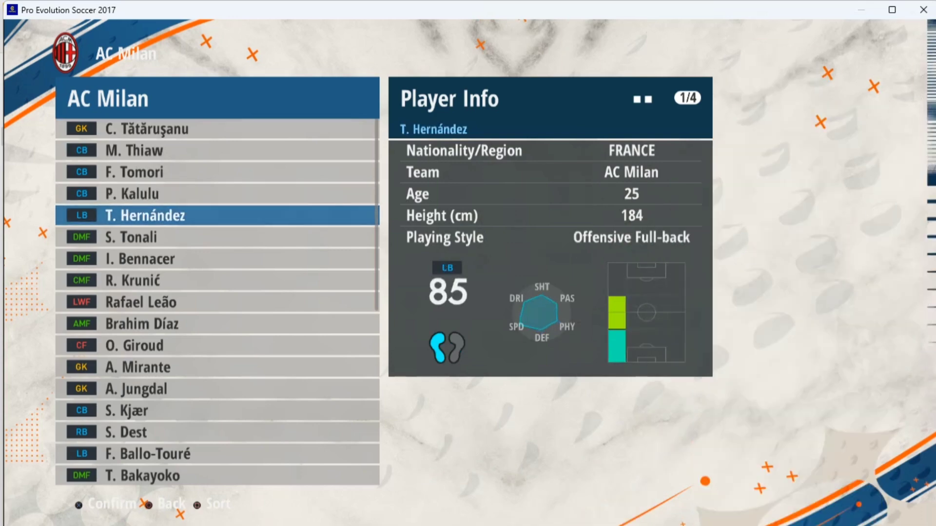
pyautogui.click(147, 237)
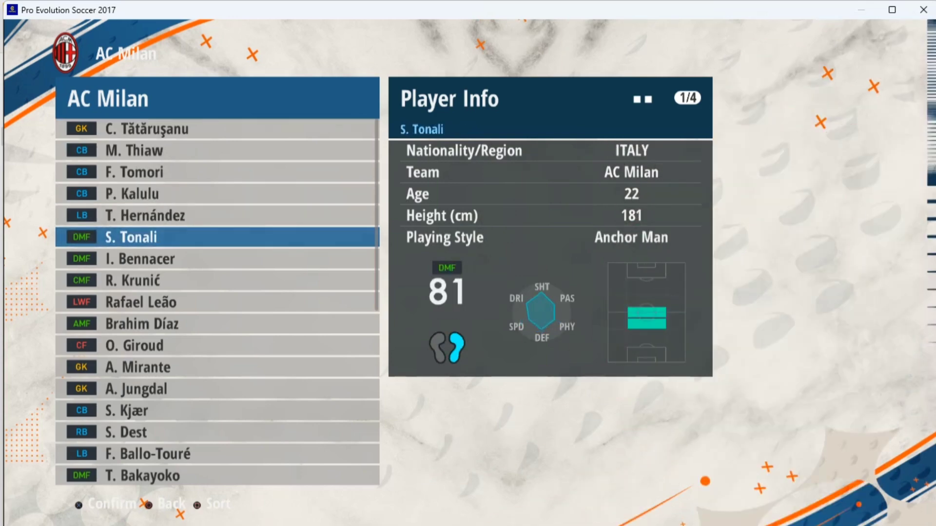
pyautogui.click(146, 259)
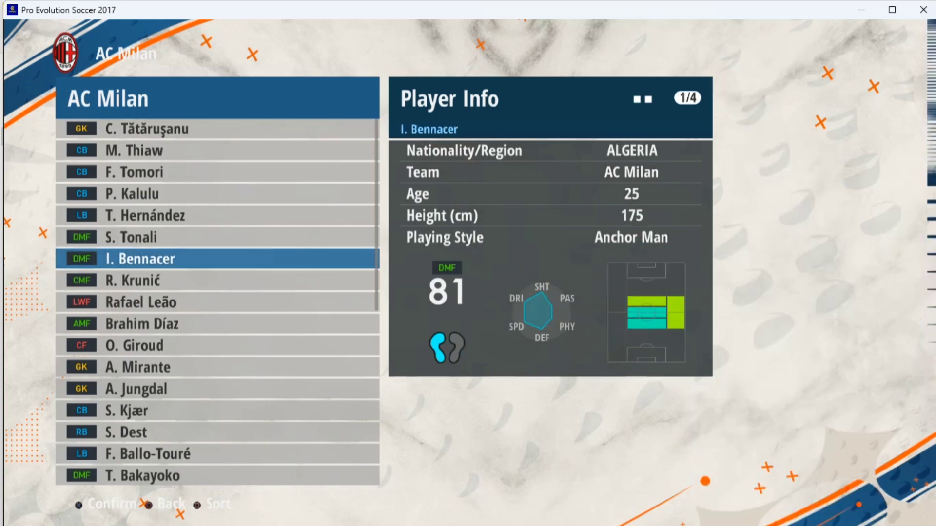
pyautogui.click(146, 281)
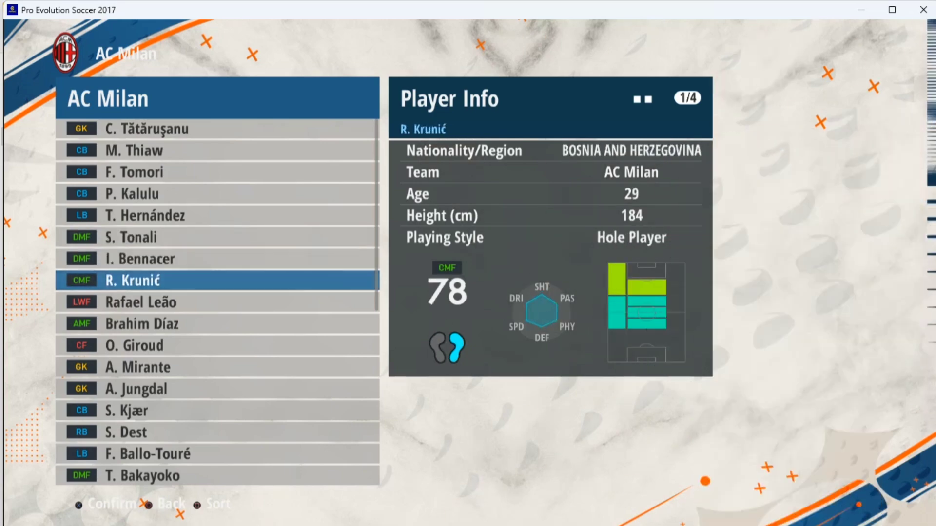
pyautogui.click(147, 303)
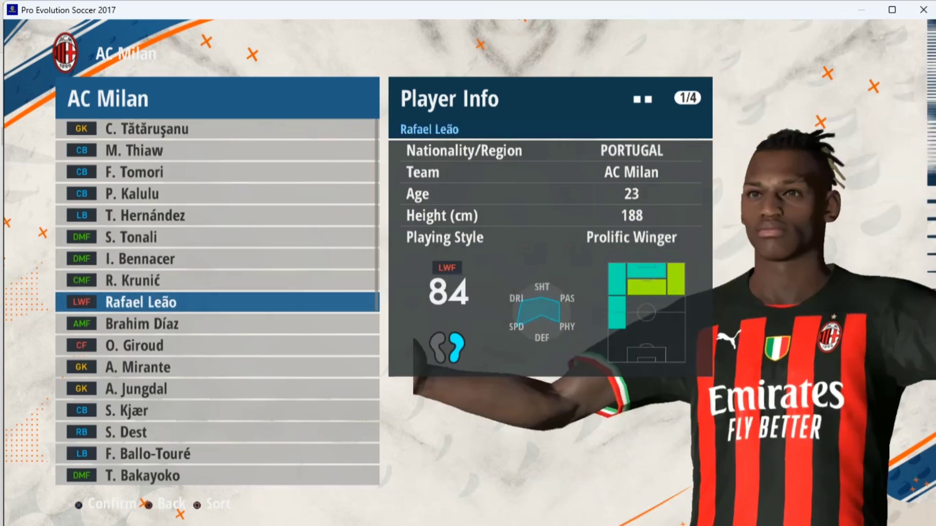
pyautogui.click(147, 323)
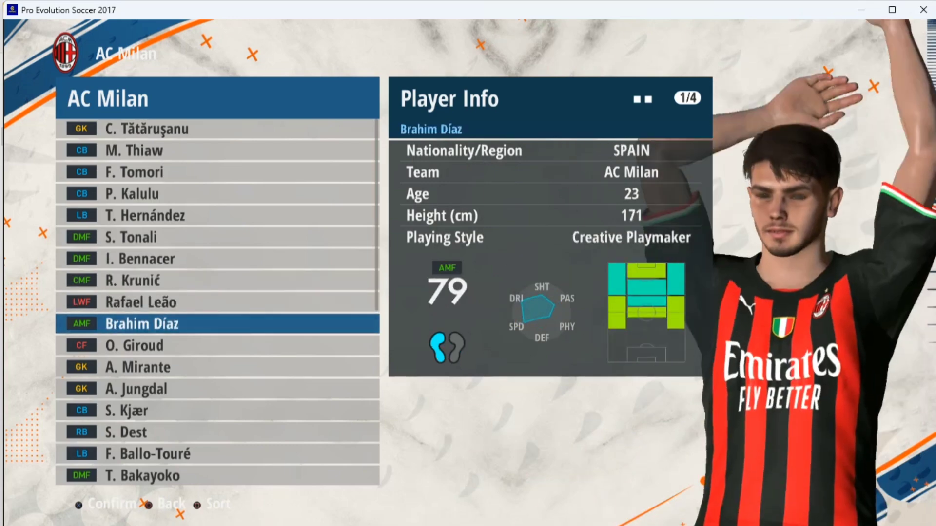
pyautogui.click(146, 346)
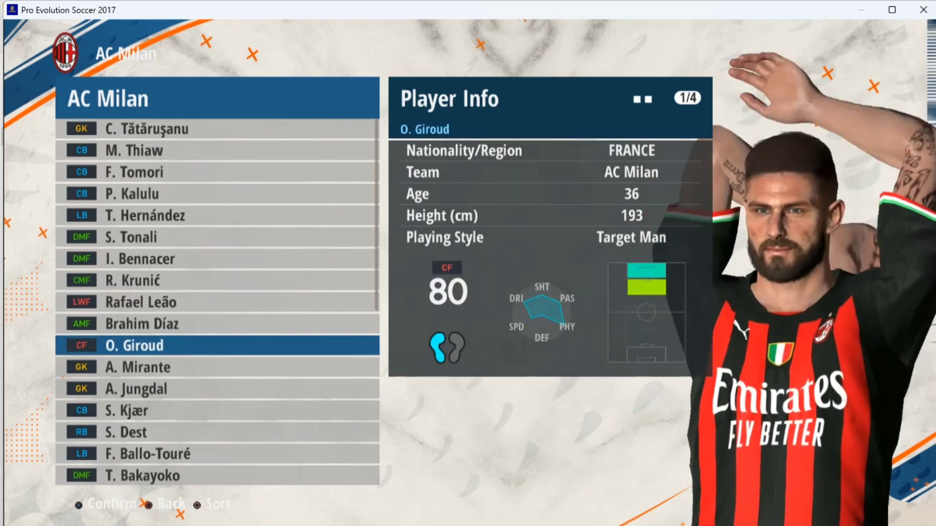
# - Examine the player info and face models of the AC Milan players from Junior Messias back up to A. Florenzi
pyautogui.scroll(-20, 218, 302)
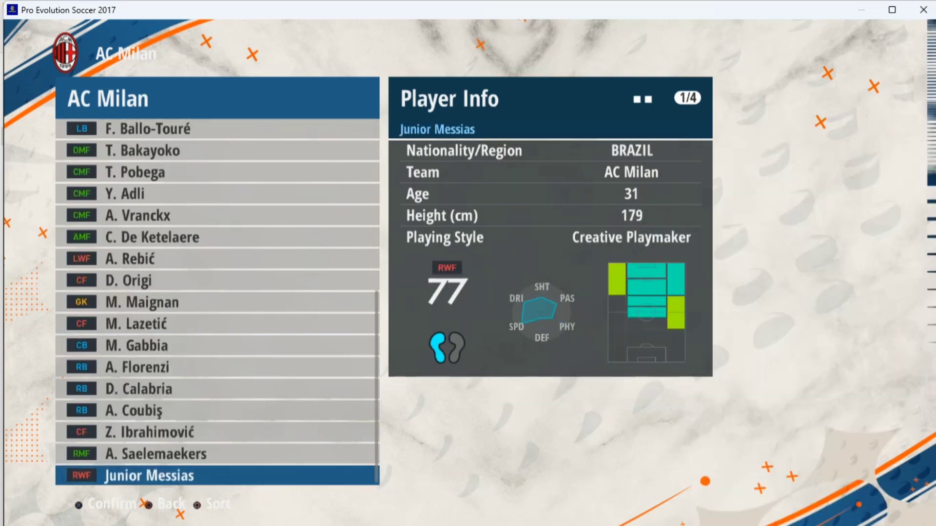
pyautogui.press('Up')
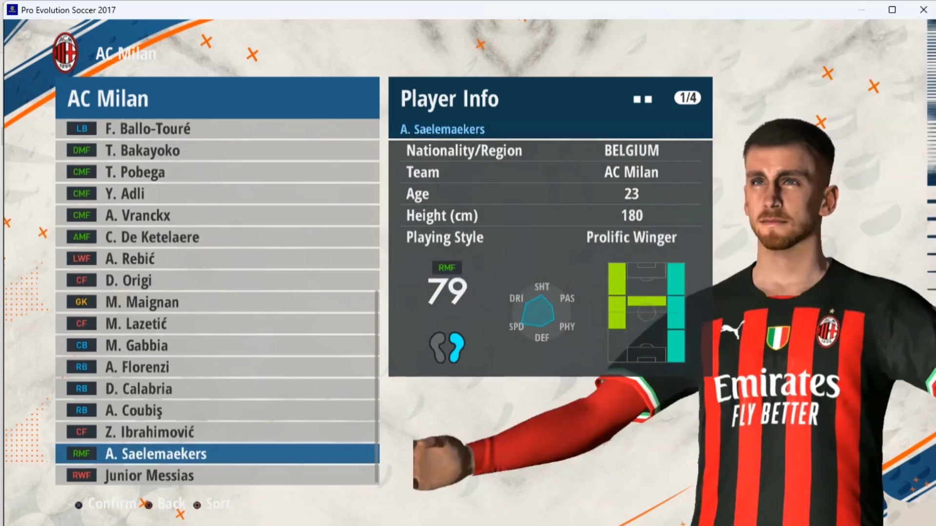
pyautogui.press('Up')
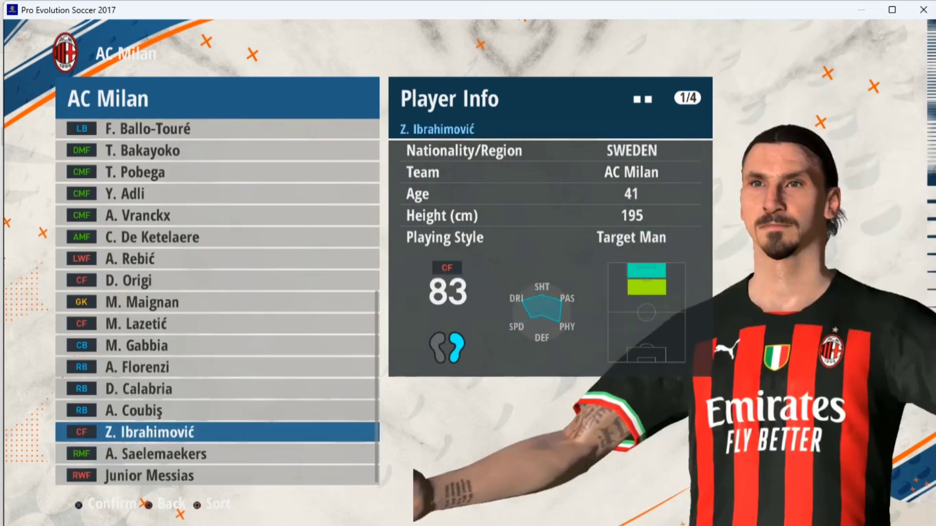
pyautogui.press('Up')
pyautogui.press('Up')
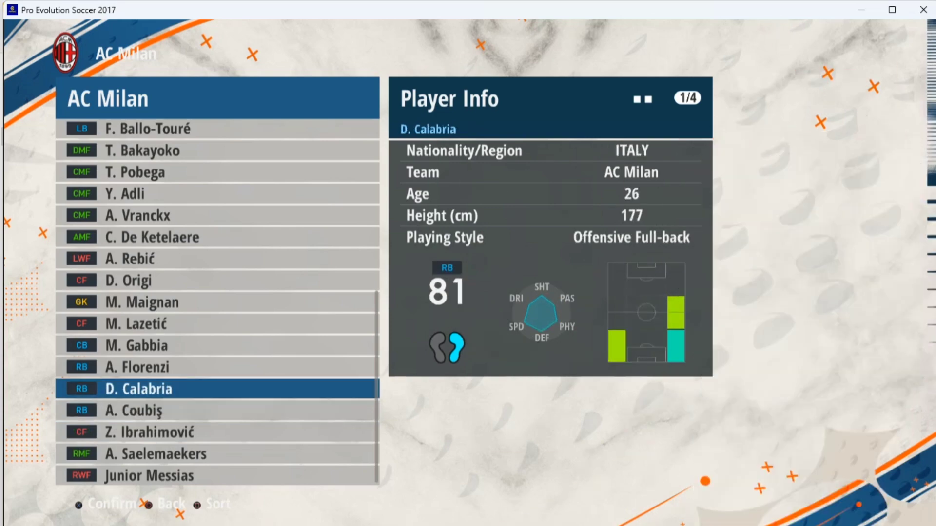
pyautogui.press('Up')
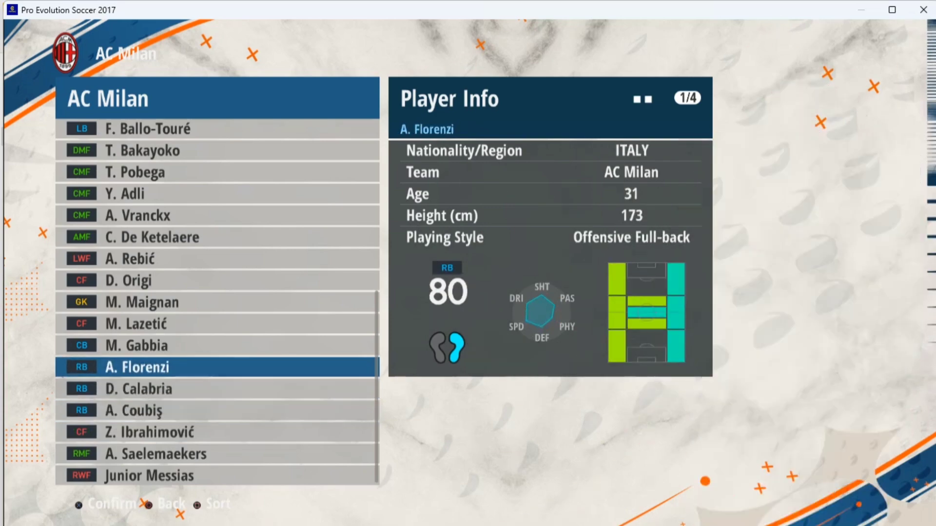
# - Leave the AC Milan squad and open the SSC Napoli squad list
pyautogui.press('Return')
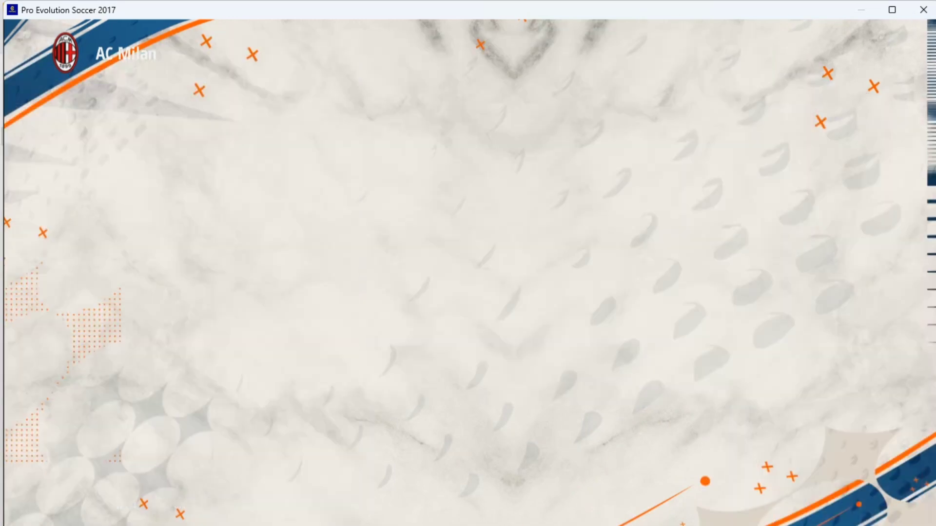
pyautogui.press('Down')
pyautogui.press('Down')
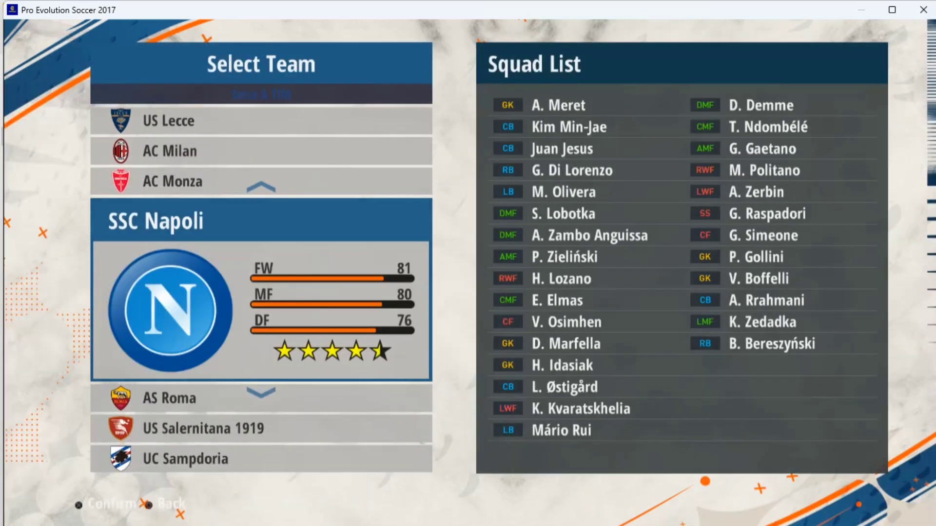
pyautogui.press('Return')
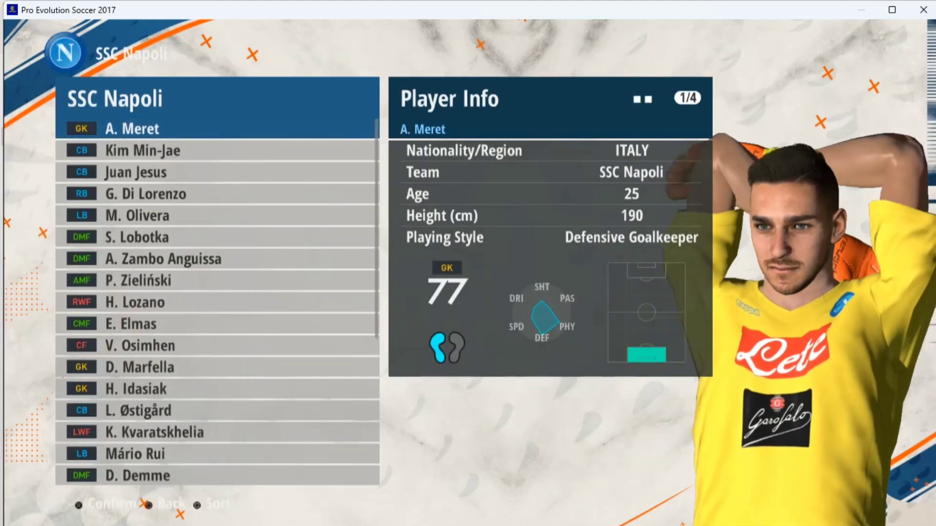
# - Examine the info and faces of SSC Napoli players from Kim Min-Jae to G. Di Lorenzo, and from B. Bereszyński up to A. Rrahmani
pyautogui.press('Down')
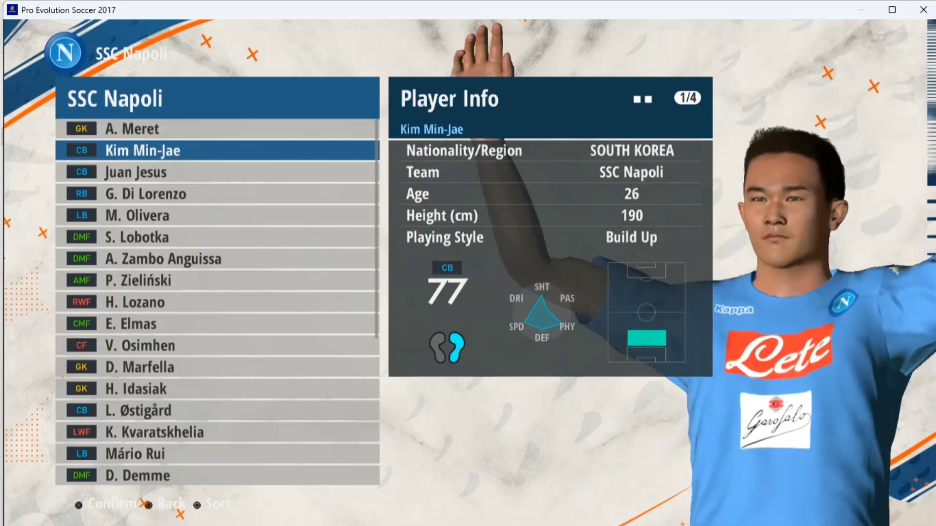
pyautogui.press('Down')
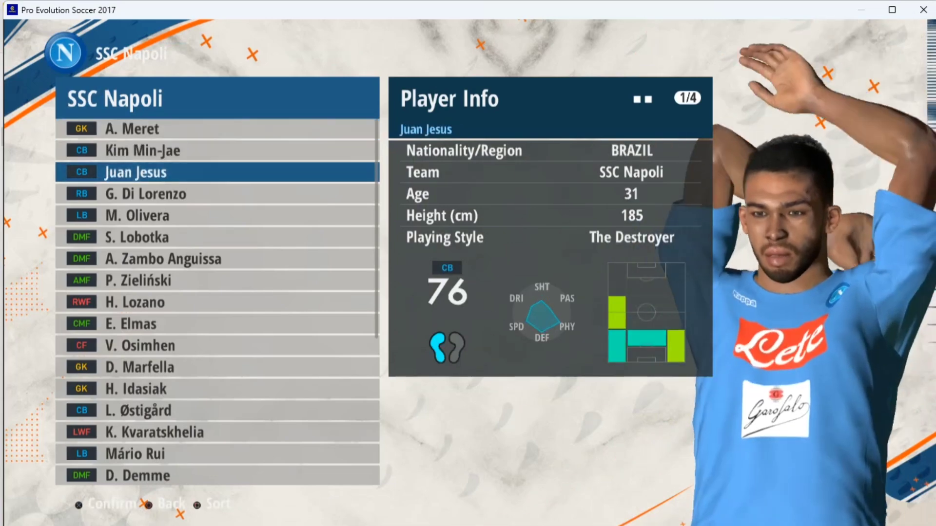
pyautogui.press('Down')
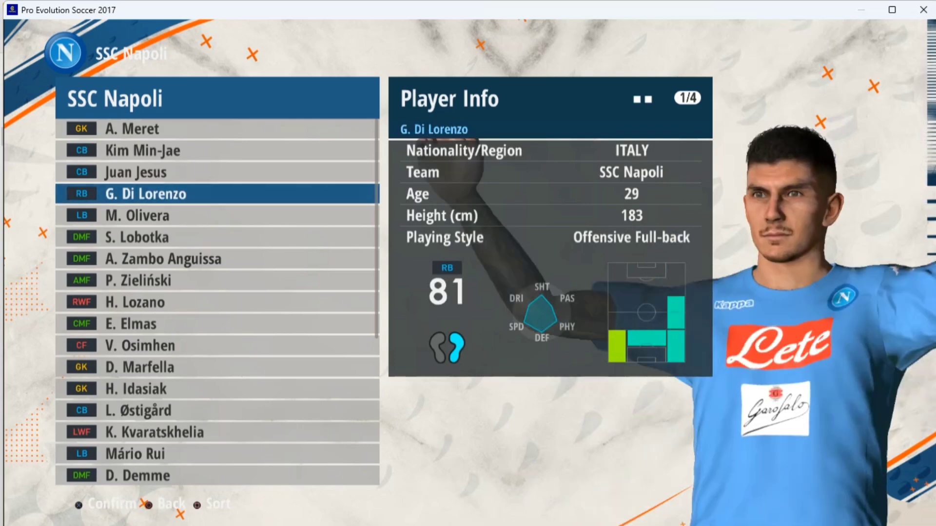
pyautogui.press('pagedown')
pyautogui.press('pagedown')
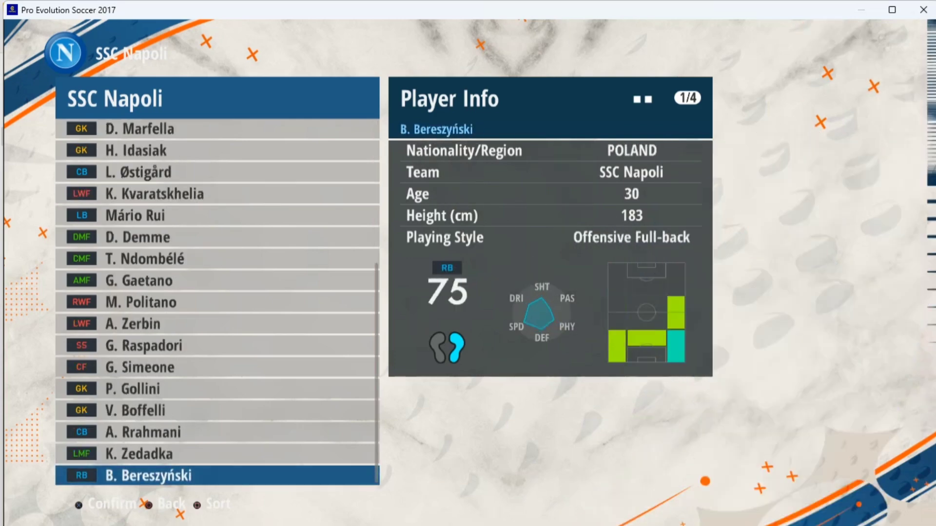
pyautogui.press('Up')
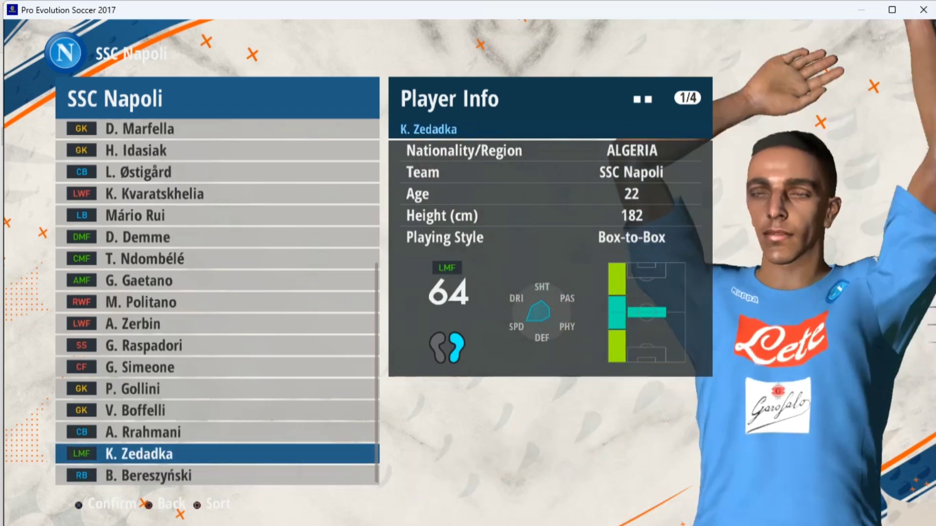
pyautogui.press('Up')
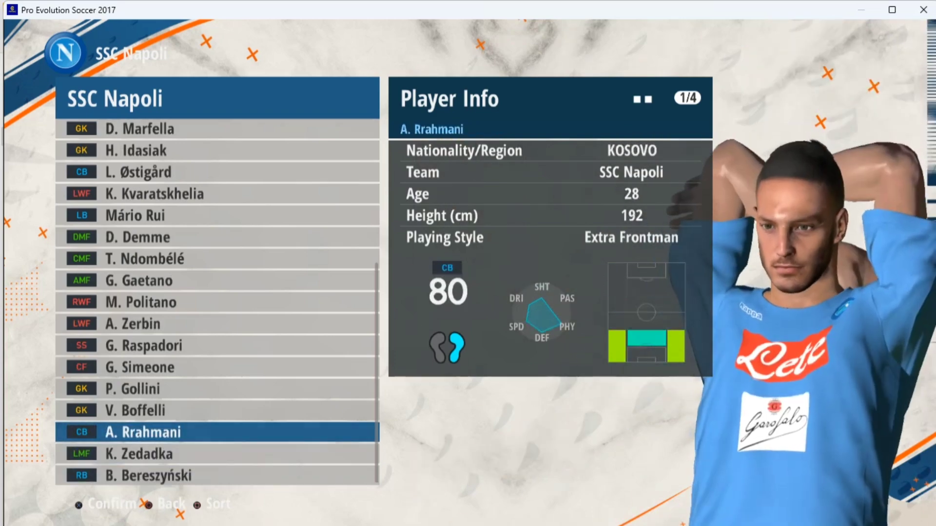
# - Leave SSC Napoli and Serie A TIM, and open the FC Barcelona squad list in LaLiga Santander
pyautogui.press('Escape')
pyautogui.press('Escape')
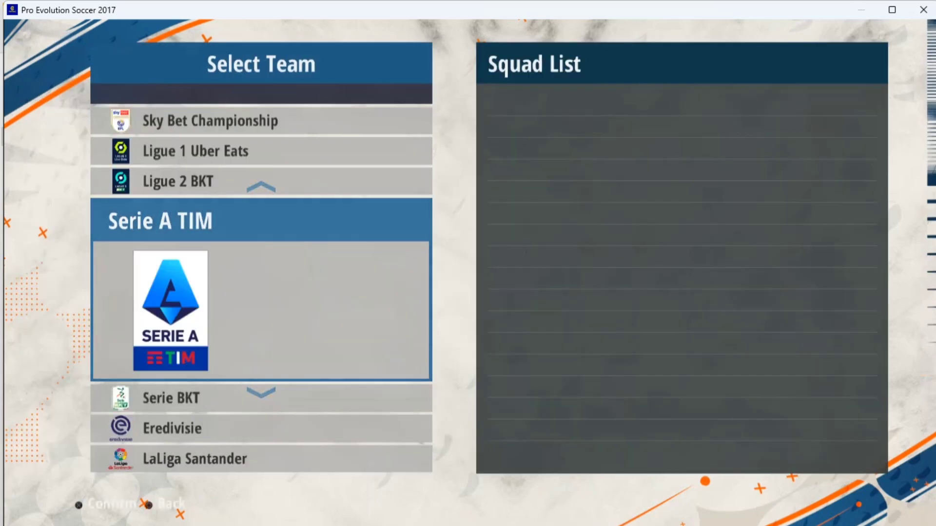
pyautogui.press('Down')
pyautogui.press('Down')
pyautogui.press('Down')
pyautogui.press('Return')
pyautogui.press('Down')
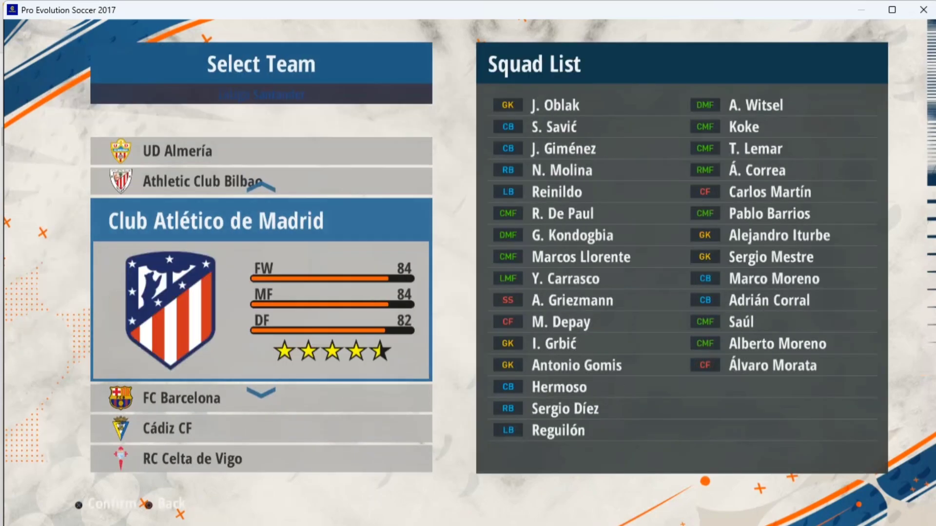
pyautogui.press('Down')
pyautogui.press('Return')
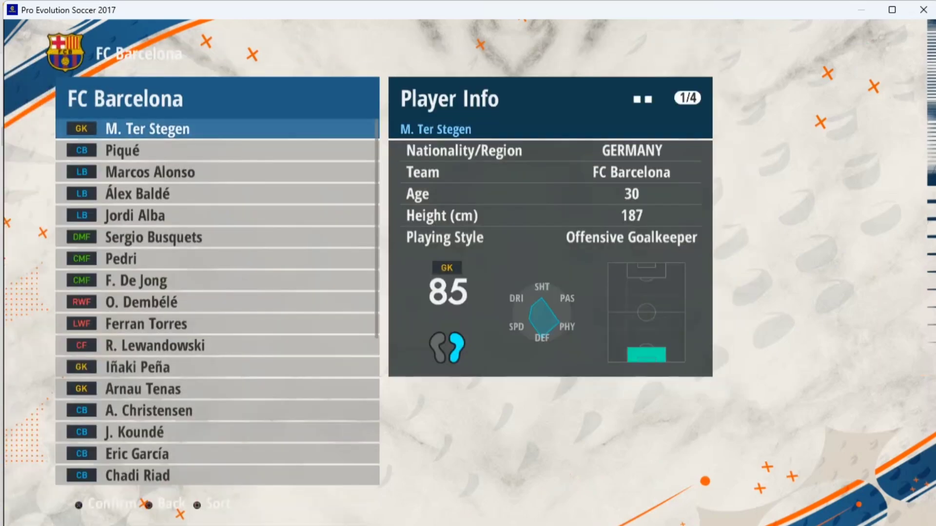
# - Examine the player info and face models of FC Barcelona's Piqué and the players from Ilias Akhomach back up to Sergi Roberto
pyautogui.press('Down')
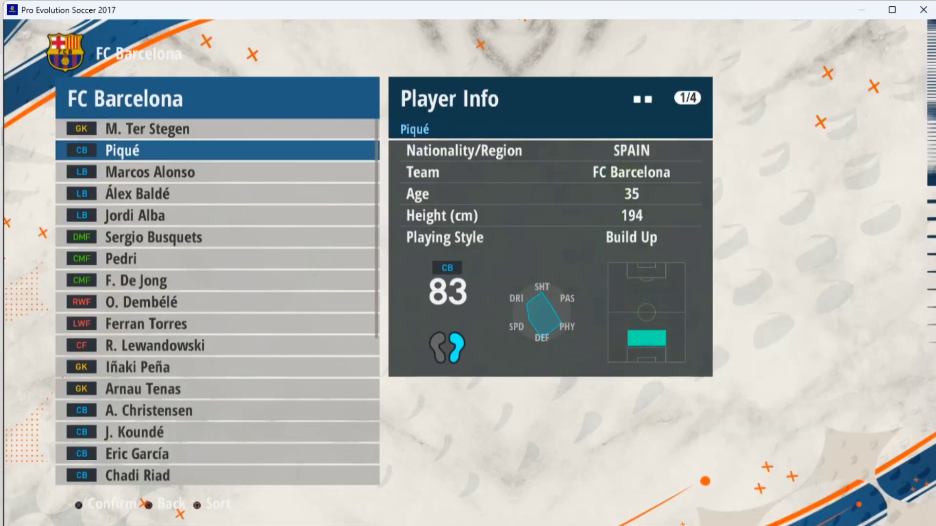
pyautogui.press('Right')
pyautogui.press('Right')
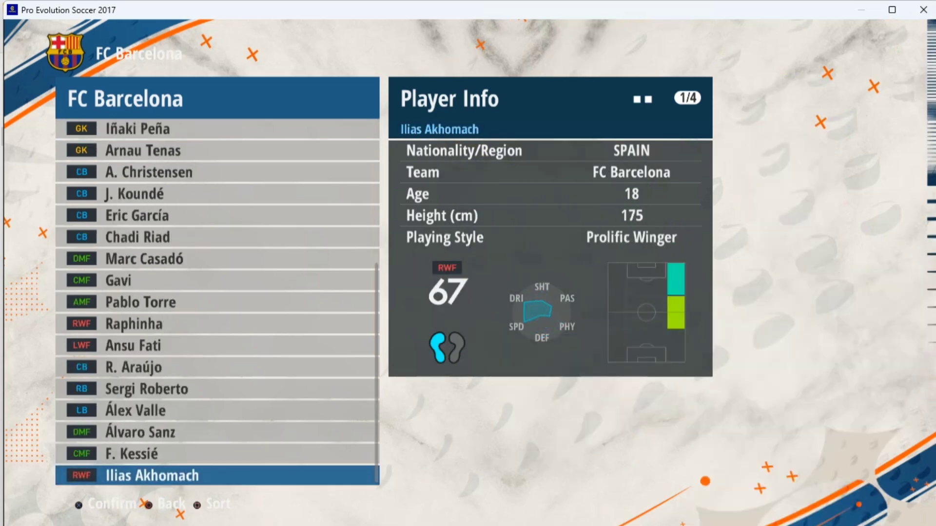
pyautogui.press('Up')
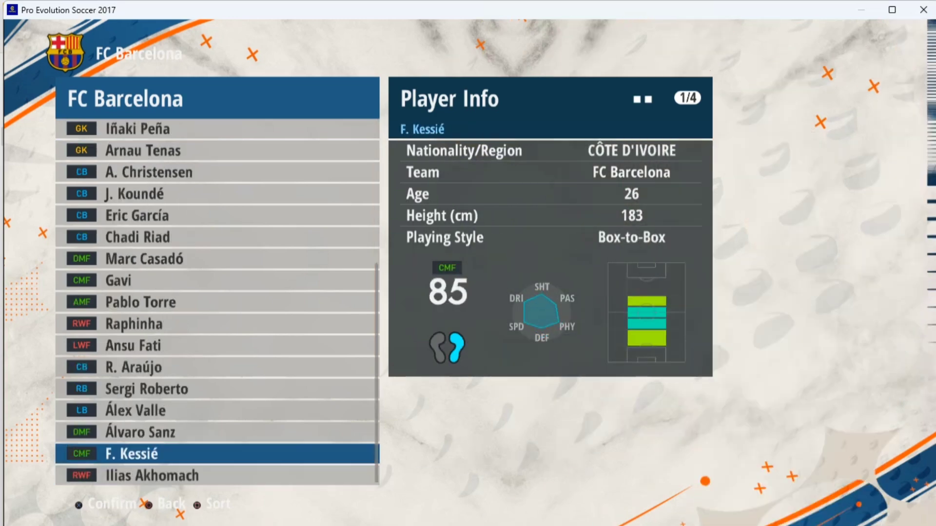
pyautogui.press('Up')
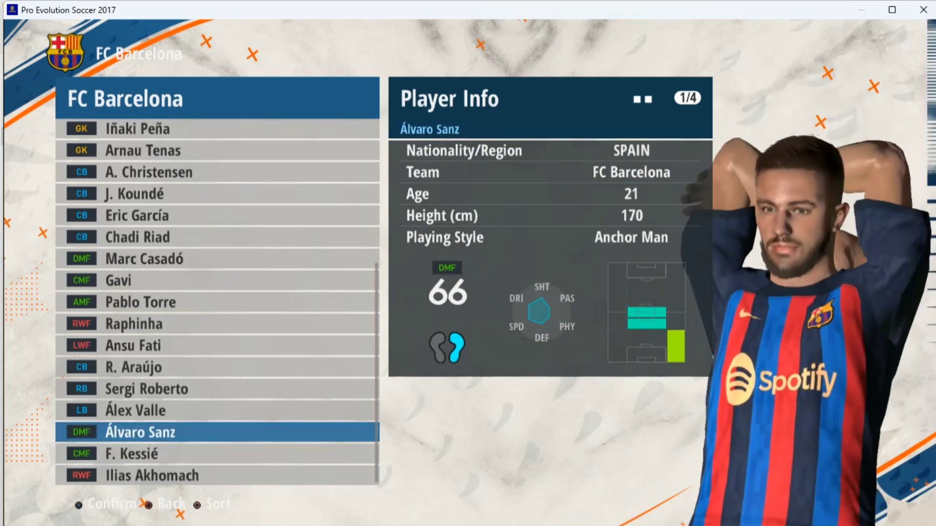
pyautogui.press('Up')
pyautogui.press('Up')
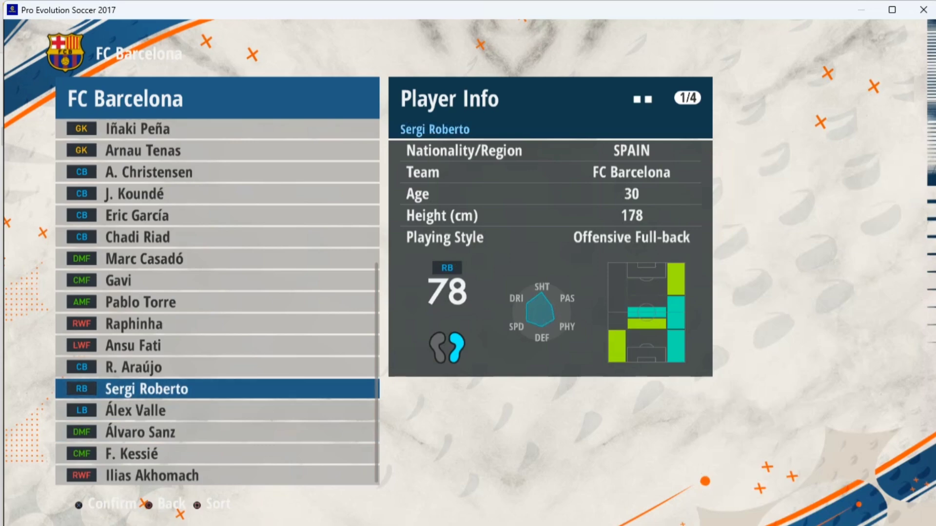
# - Examine the player info and face models of the FC Barcelona players from R. Araújo up to Eric García, including Pablo Torre and Raphinha
pyautogui.press('Up')
pyautogui.press('Up')
pyautogui.press('Up')
pyautogui.press('Up')
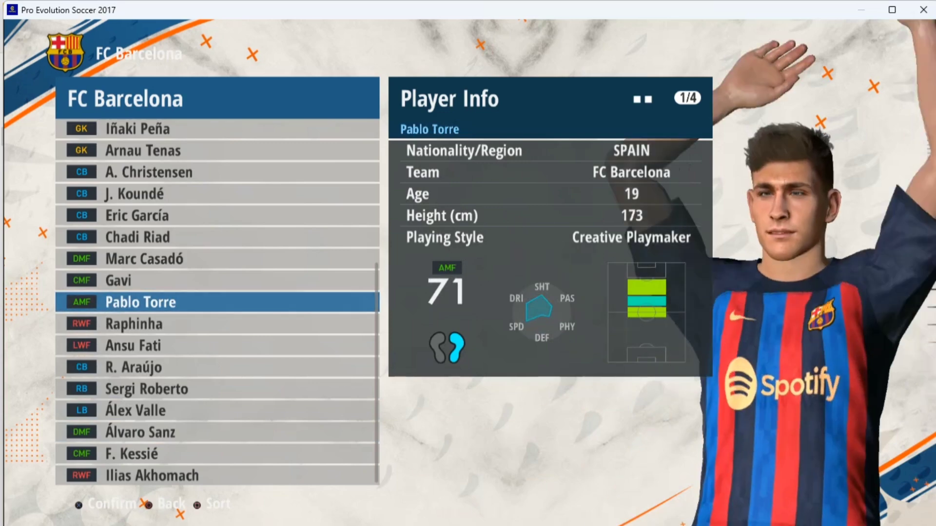
pyautogui.press('Down')
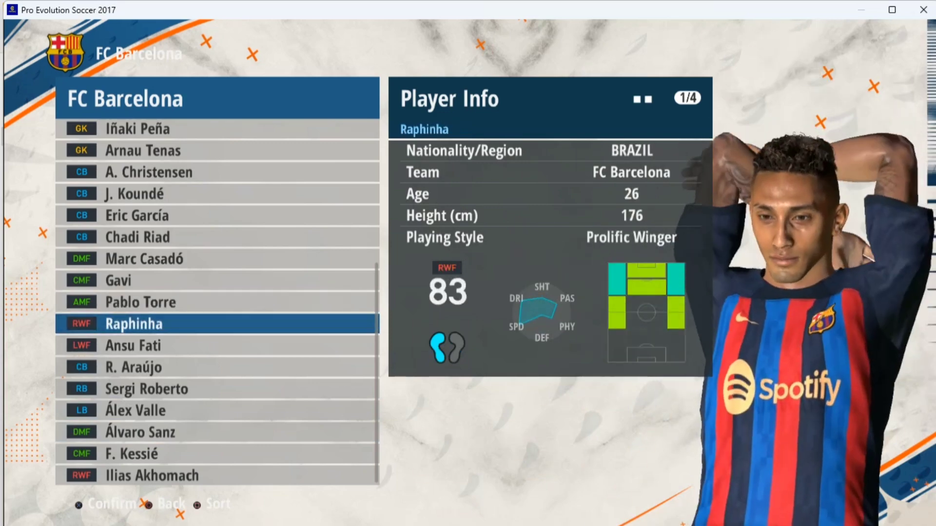
pyautogui.press('Up')
pyautogui.press('Up')
pyautogui.press('Up')
pyautogui.press('Up')
pyautogui.press('Up')
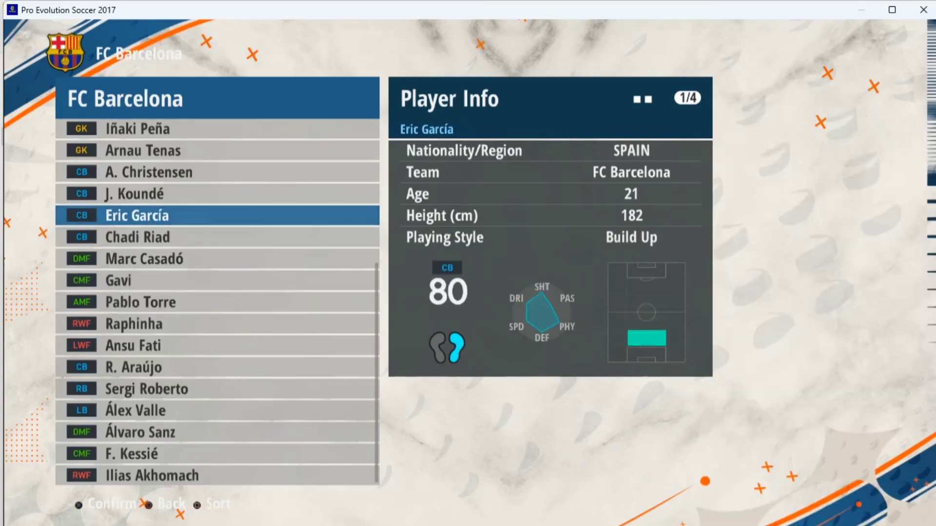
# - Go through the FC Barcelona players from J. Koundé up to R. Lewandowski and view the info of R. Lewandowski and Iñaki Peña
pyautogui.press('Up')
pyautogui.press('Up')
pyautogui.press('Up')
pyautogui.press('Up')
pyautogui.press('Up')
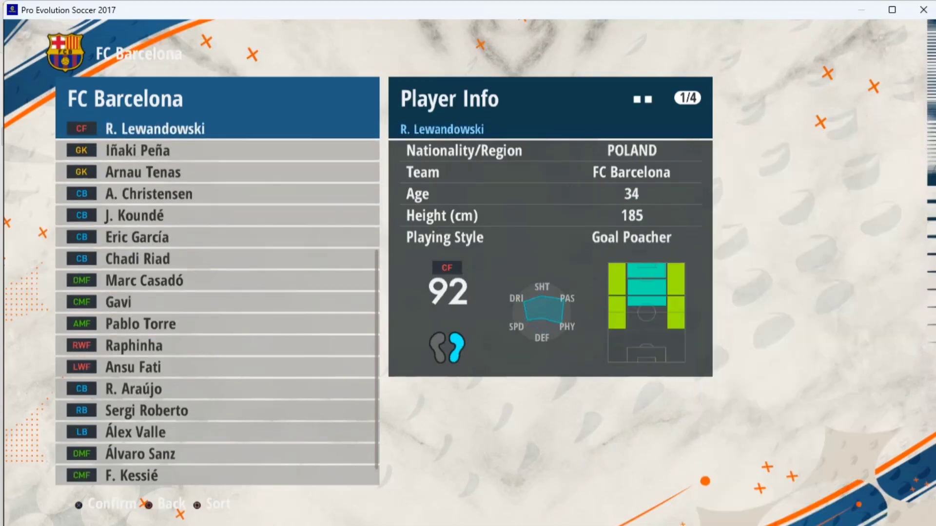
pyautogui.press('Down')
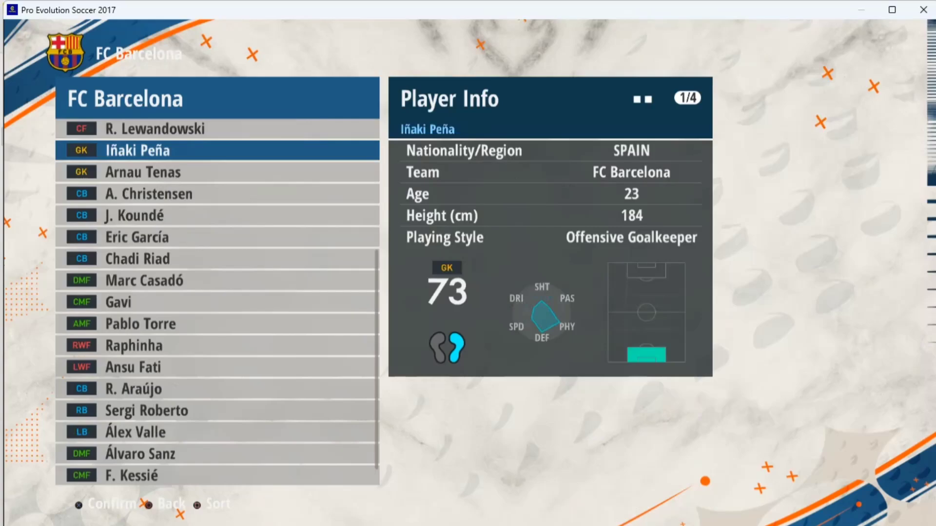
pyautogui.press('Up')
# - Leave the FC Barcelona squad and open the Real Betis Balompié squad list
pyautogui.press('Escape')
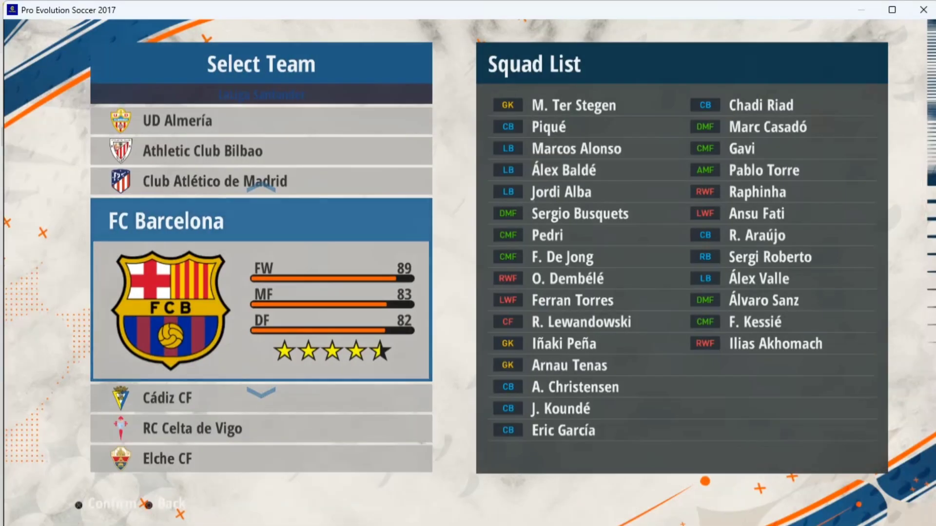
pyautogui.press('Down')
pyautogui.press('Down')
pyautogui.press('Down')
pyautogui.press('Down')
pyautogui.press('Down')
pyautogui.press('Down')
pyautogui.press('Down')
pyautogui.press('Down')
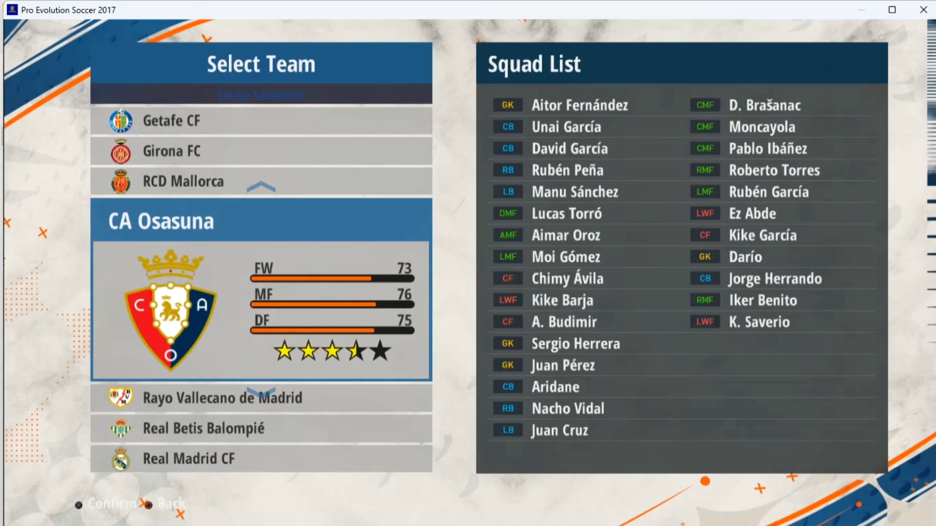
pyautogui.press('Down')
pyautogui.press('Down')
pyautogui.press('Return')
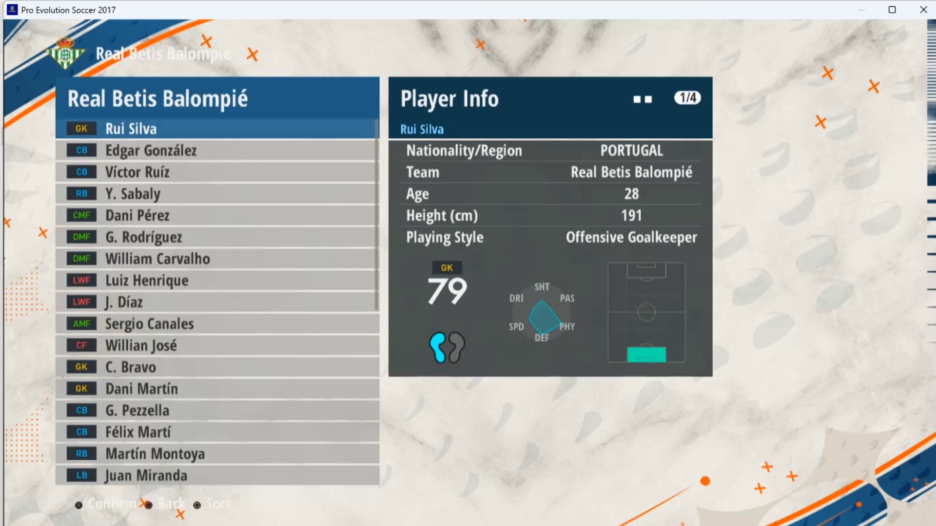
# - Examine the player info and face models of Real Betis Balompié's Edgar González, Víctor Ruíz and the last listed player, Abner
pyautogui.press('Down')
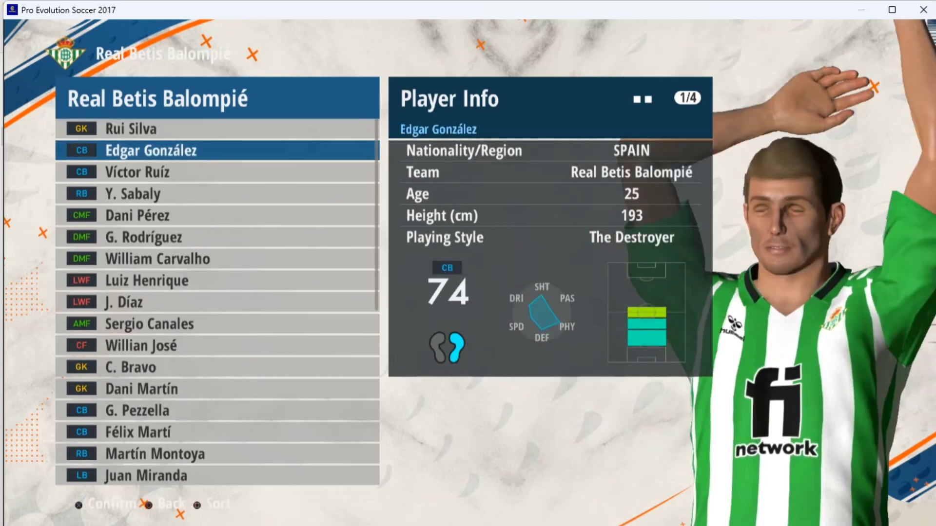
pyautogui.press('Down')
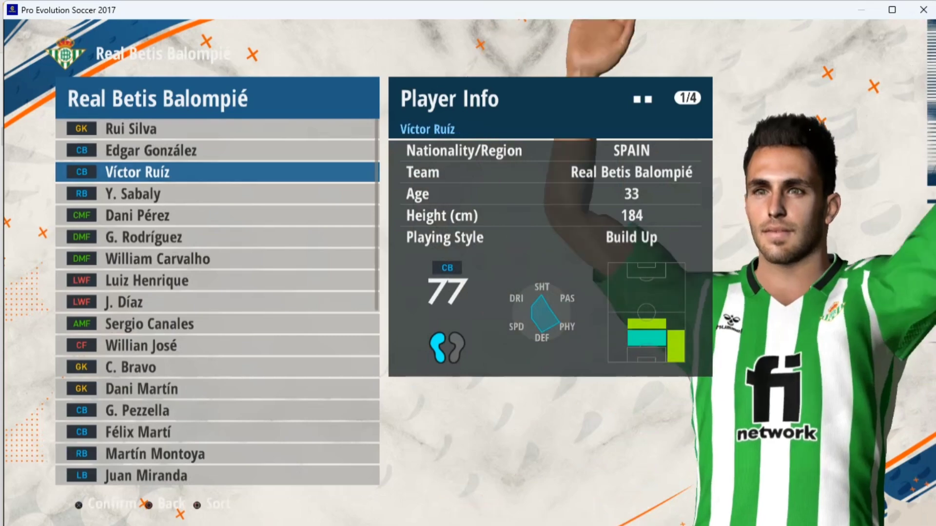
pyautogui.press('Down')
pyautogui.press('pagedown')
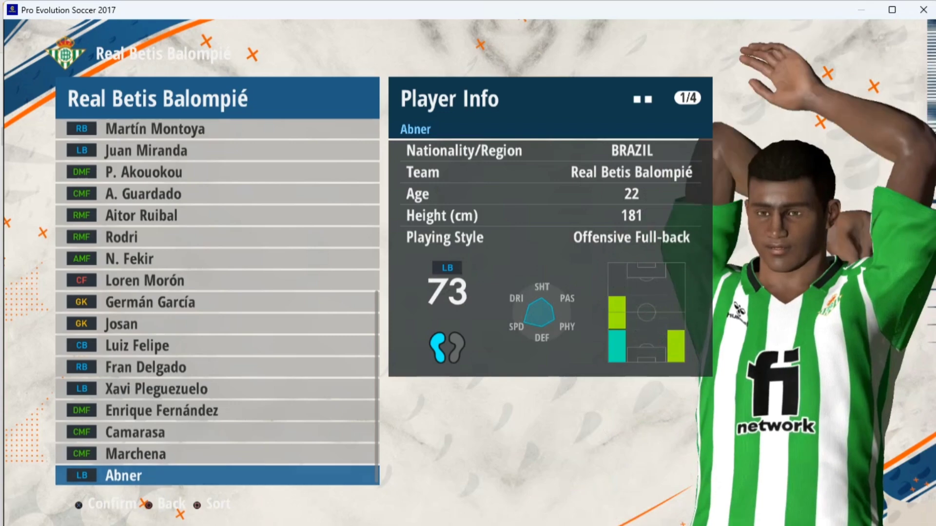
# - Leave the Real Betis Balompié squad and open the Real Madrid CF squad list
pyautogui.press('Escape')
pyautogui.press('Down')
pyautogui.press('Return')
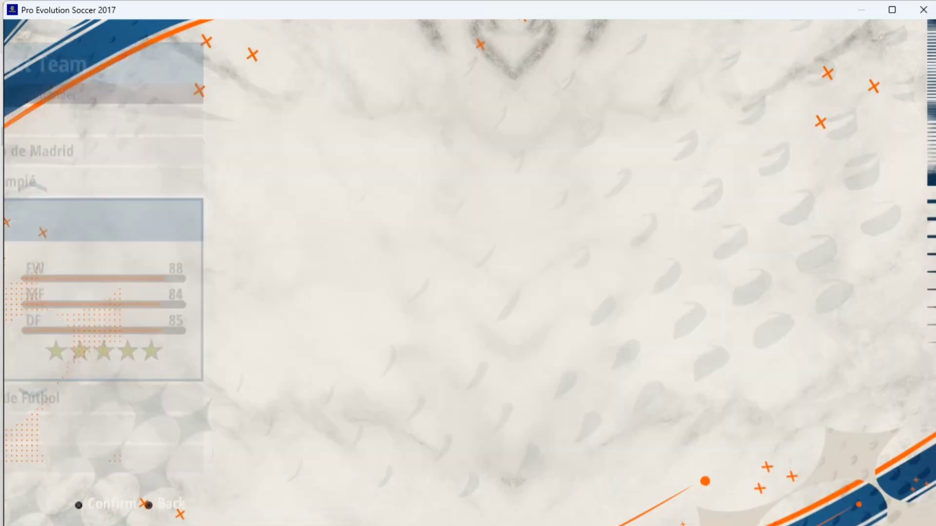
# - Go down the Real Madrid CF players from T. Courtois to Vinícius Júnior and view the latter's player info
pyautogui.press('Down')
pyautogui.press('Down')
pyautogui.press('Down')
pyautogui.press('Down')
pyautogui.press('Down')
pyautogui.press('Down')
pyautogui.press('Down')
pyautogui.press('Down')
pyautogui.press('Down')
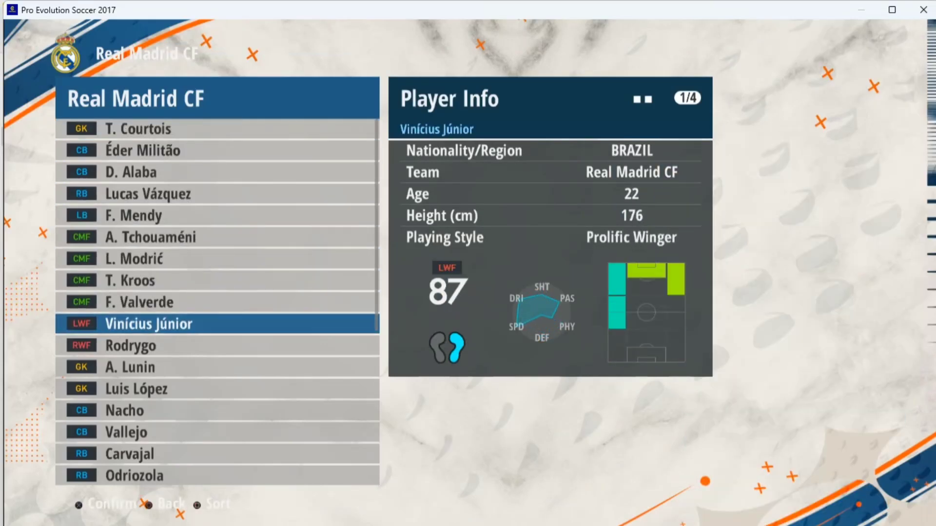
# - View the player info of Real Madrid CF's Rodrygo and A. Lunin, and jump to the last listed player, Álvaro Rodríguez
pyautogui.press('Down')
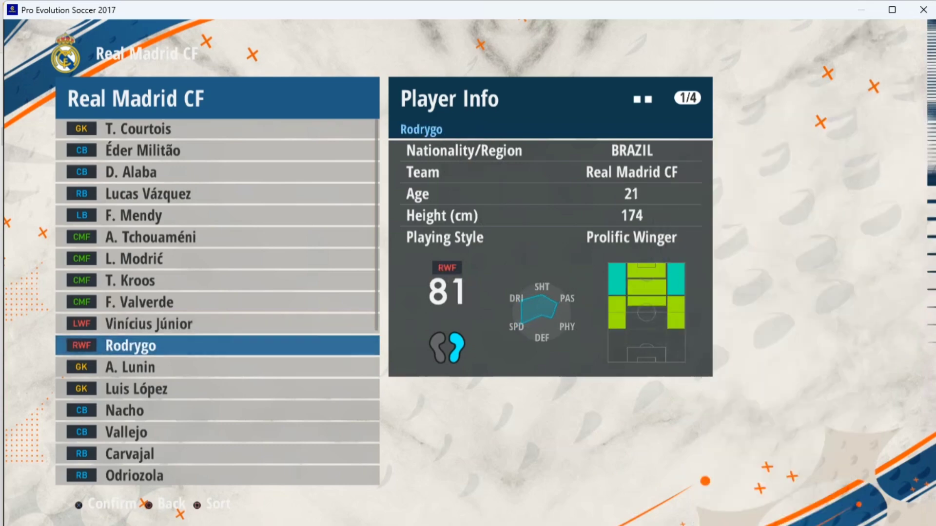
pyautogui.press('Down')
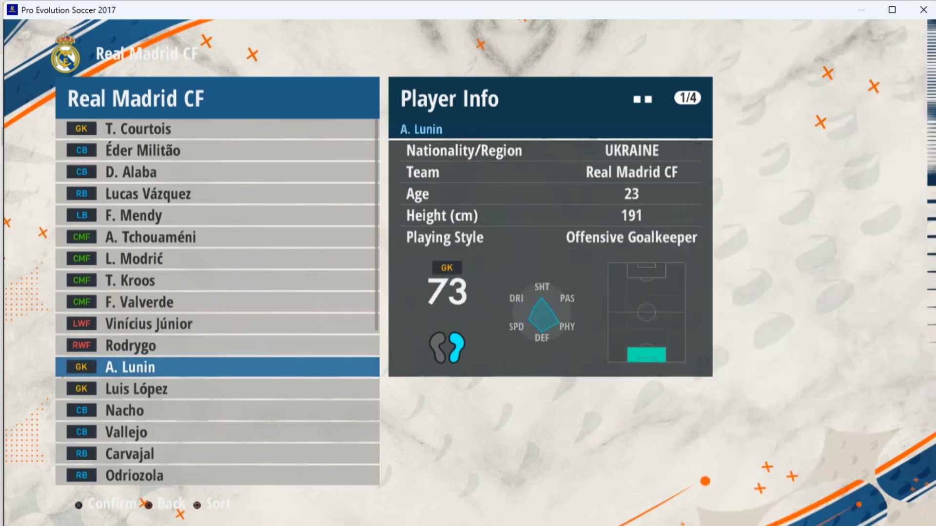
pyautogui.press('pagedown')
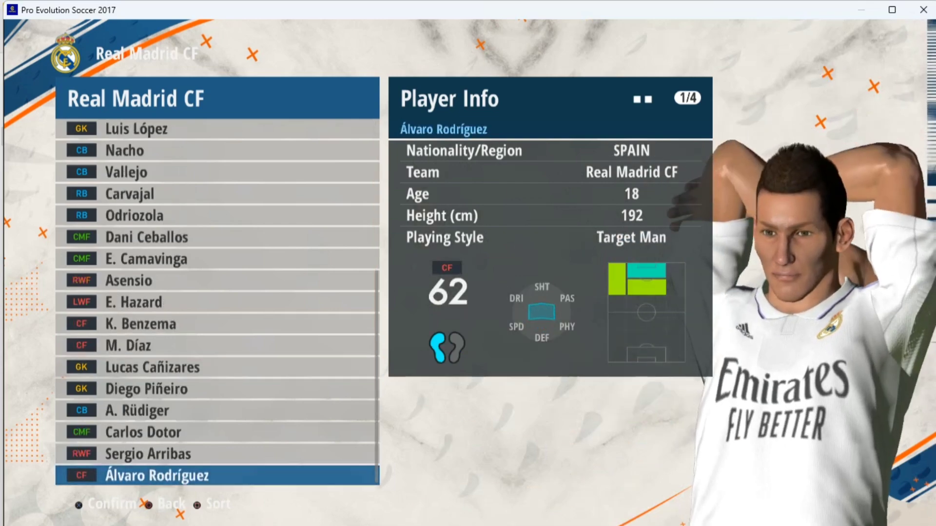
# - Go up the Real Madrid CF players from Álvaro Rodríguez to M. Díaz, viewing player info and face models
pyautogui.press('Up')
pyautogui.press('Up')
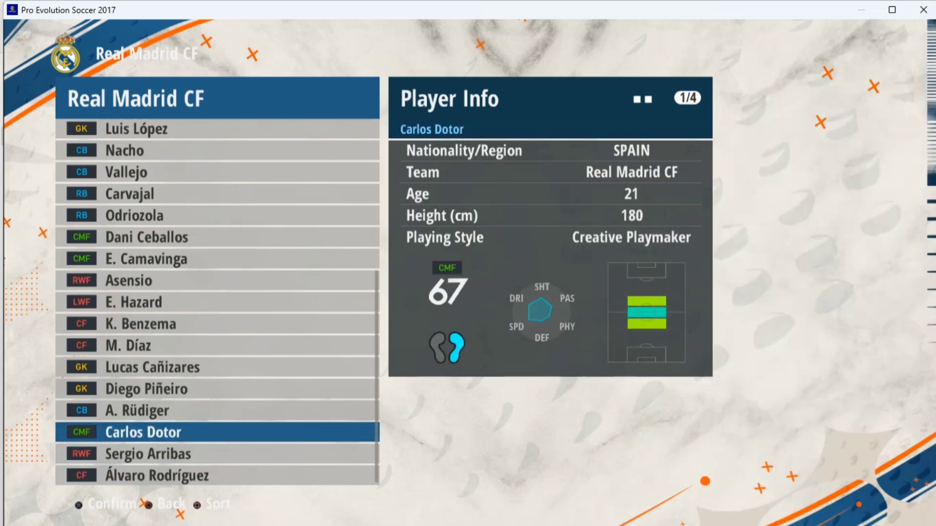
pyautogui.press('Up')
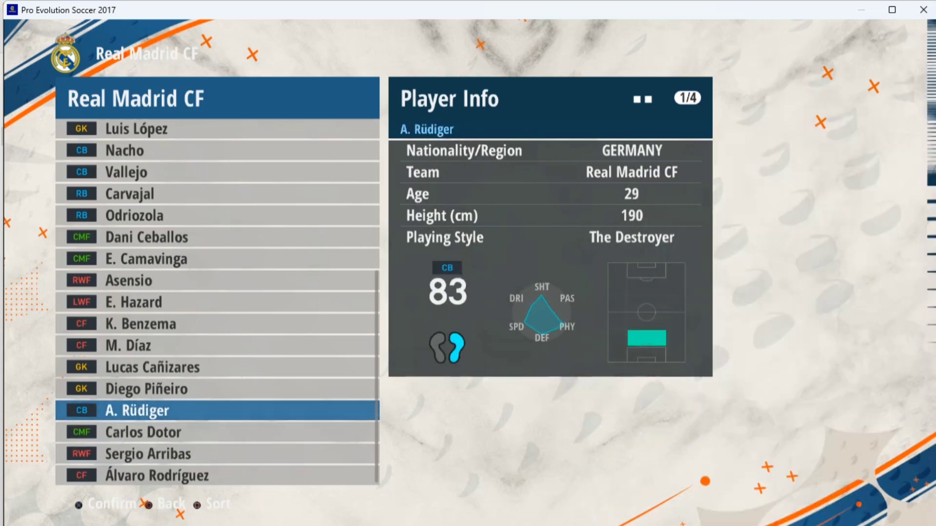
pyautogui.press('Up')
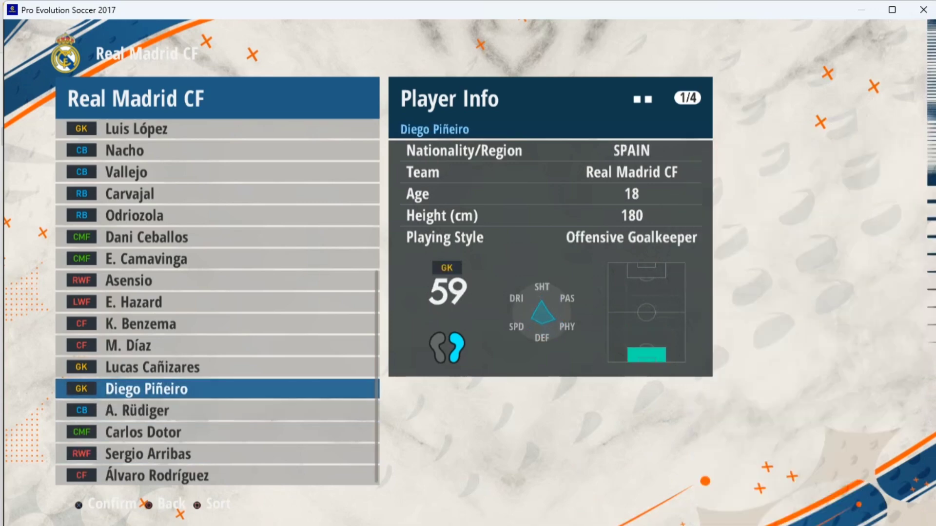
pyautogui.press('Up')
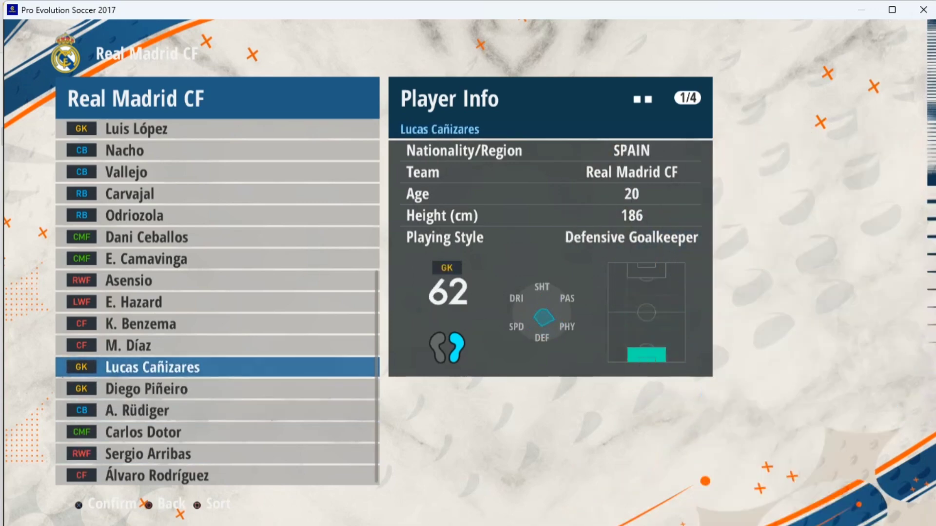
pyautogui.press('Up')
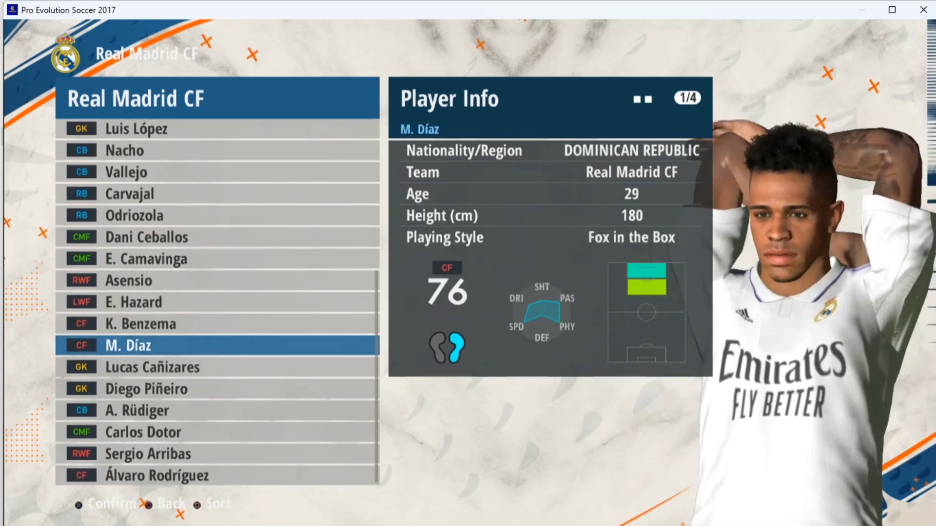
# - Leave the Real Madrid CF squad and open the FC Augsburg squad list
pyautogui.press('Escape')
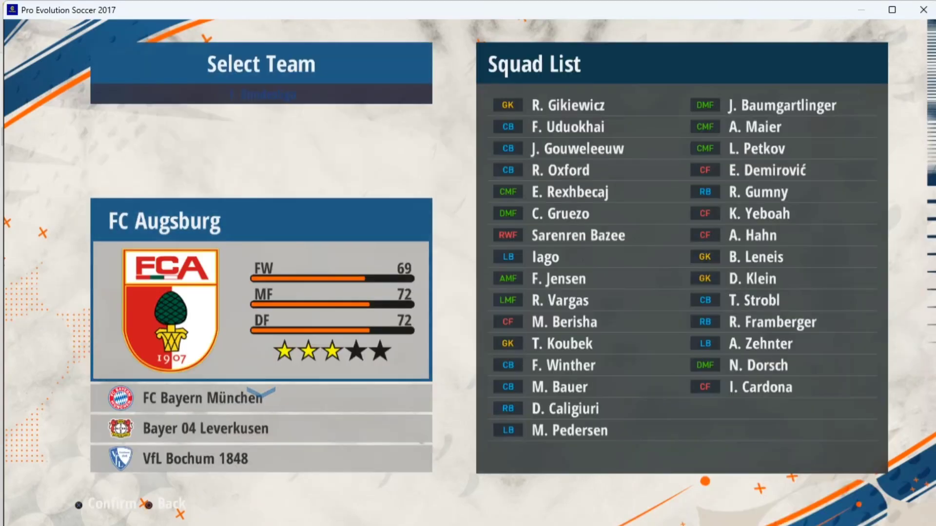
pyautogui.press('Escape')
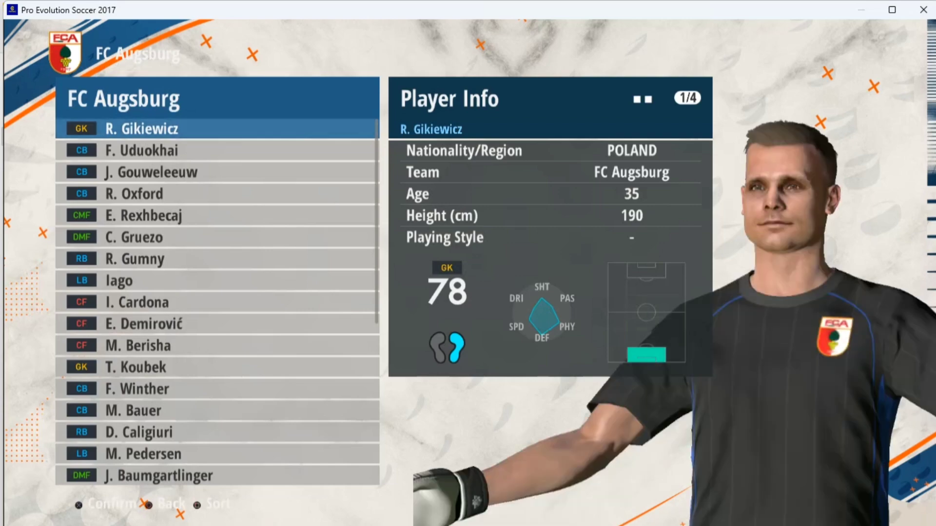
# - Go down the FC Augsburg players from R. Gikiewicz to E. Demirović, examining their player info and face models
pyautogui.press('Down')
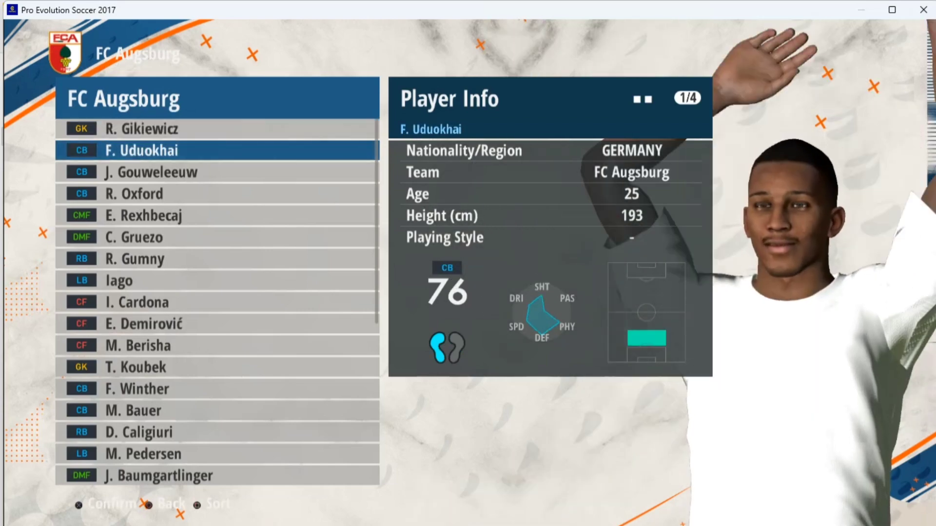
pyautogui.press('Down')
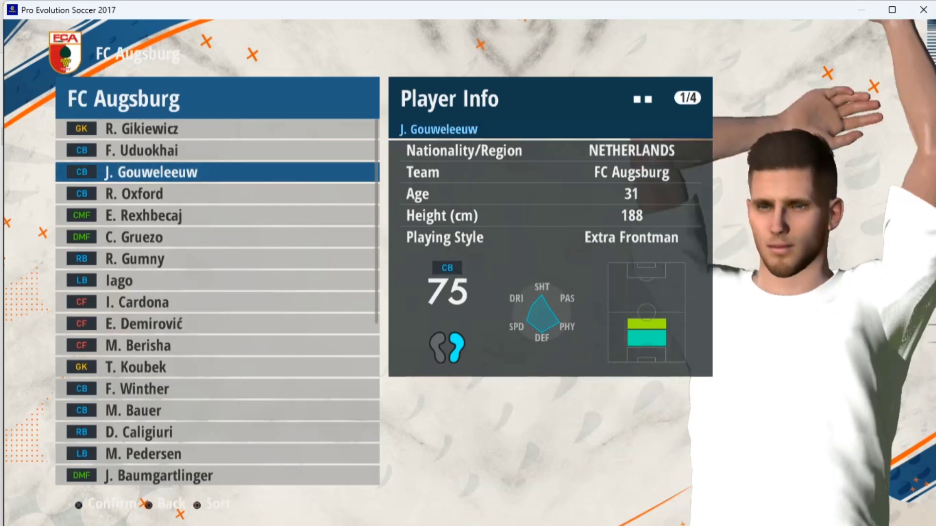
pyautogui.press('Down')
pyautogui.press('Down')
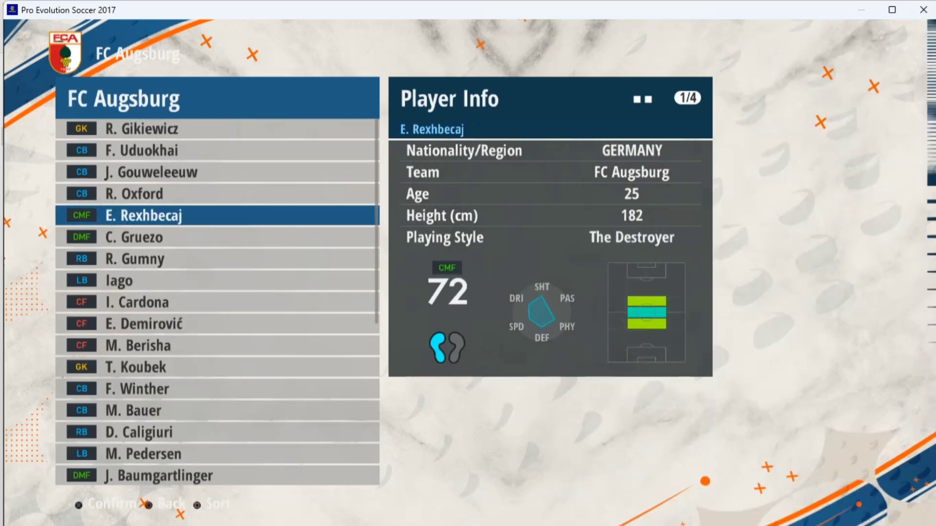
pyautogui.press('Down')
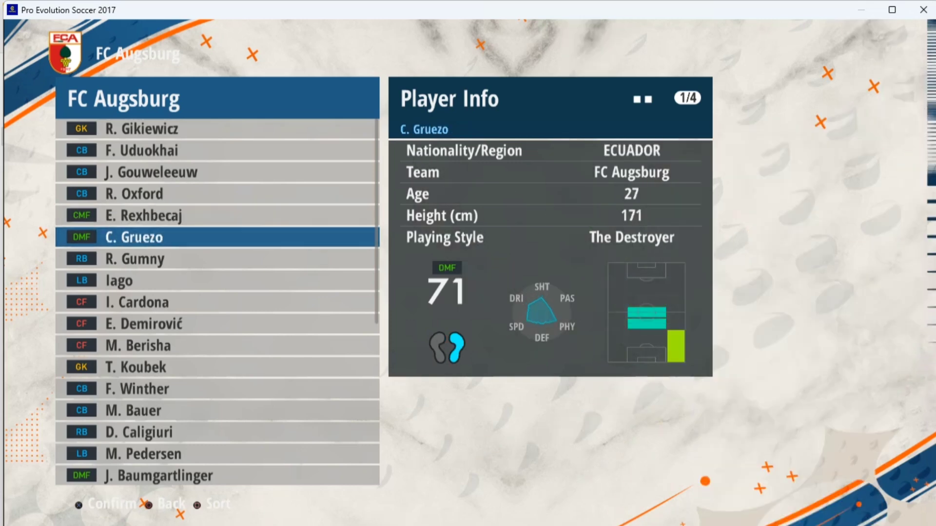
pyautogui.press('Down')
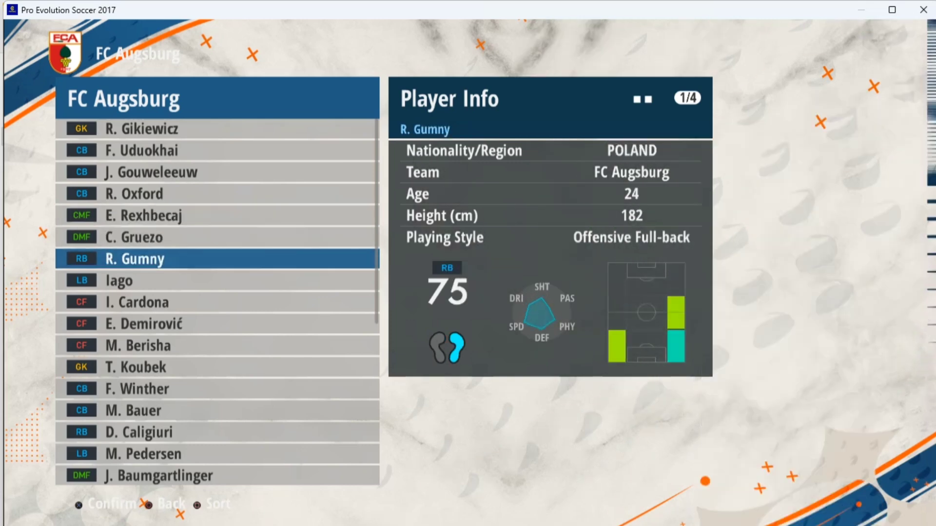
pyautogui.press('Down')
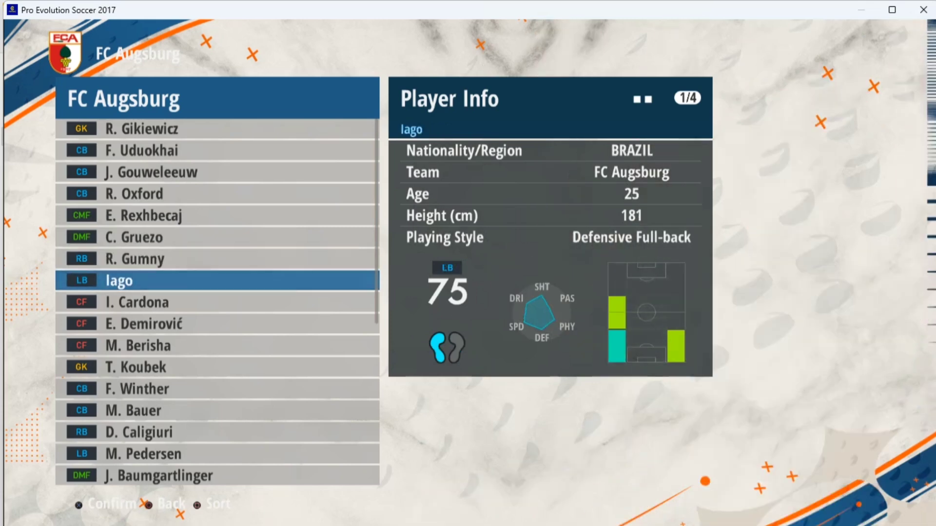
pyautogui.press('Down')
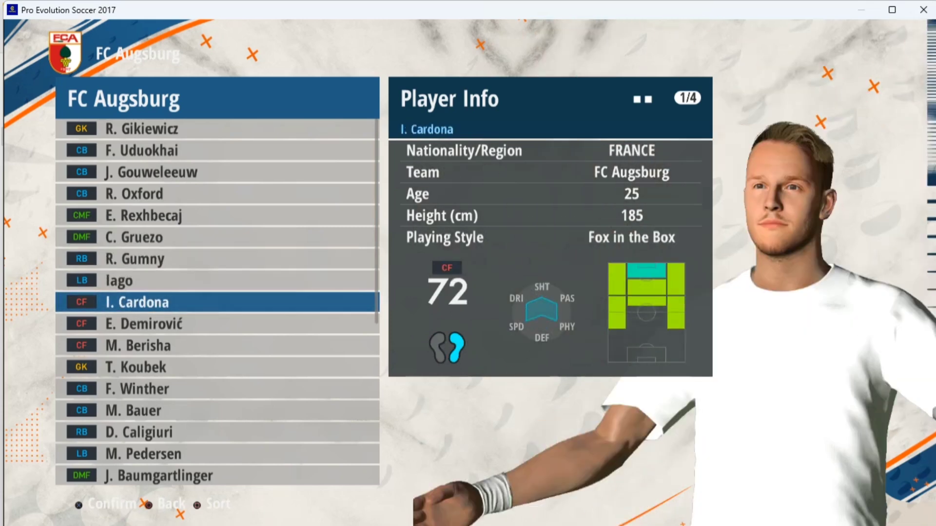
pyautogui.press('Down')
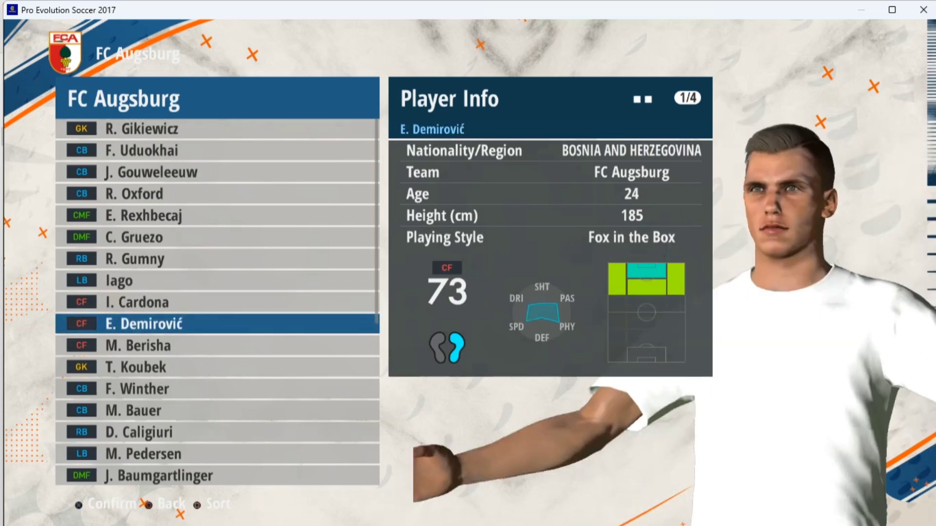
# - Jump to FC Augsburg's last listed player, K. Yeboah, and go up to D. Klein, viewing each player's info
pyautogui.press('pagedown')
pyautogui.press('pagedown')
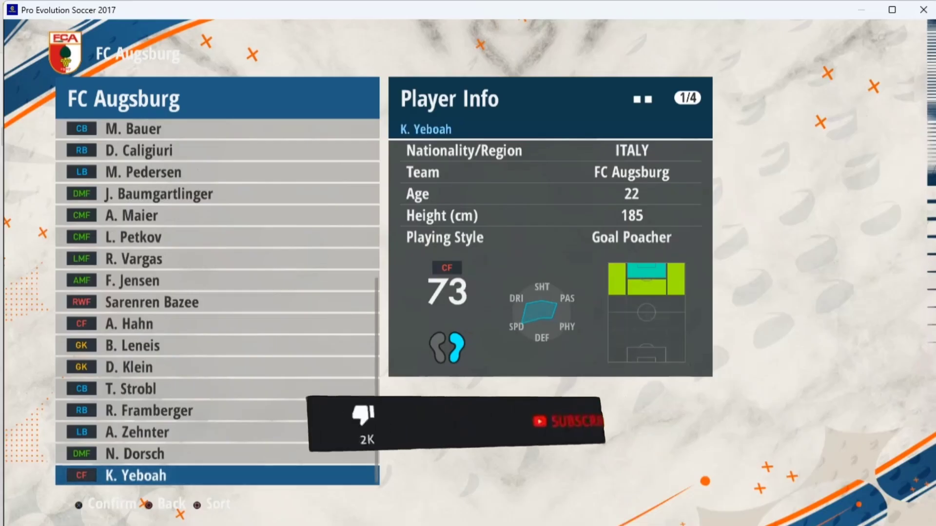
pyautogui.press('Up')
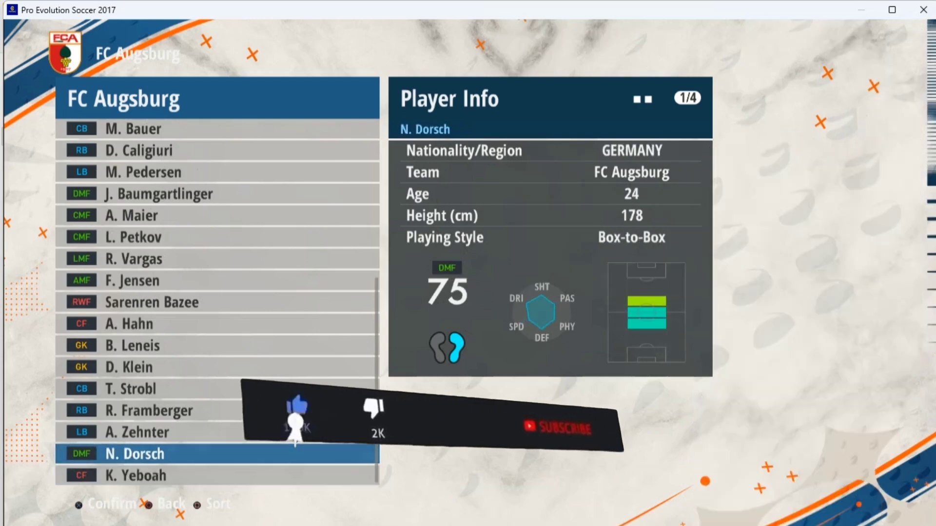
pyautogui.press('Up')
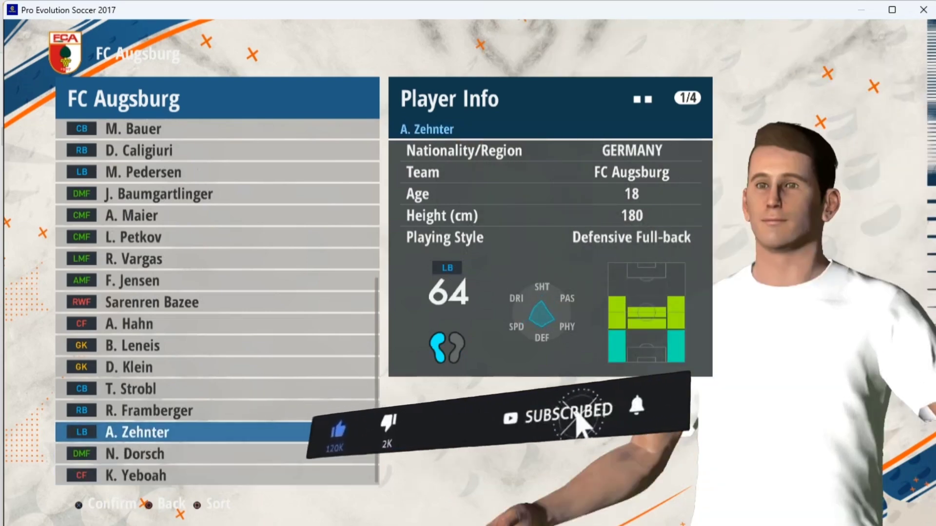
pyautogui.press('Up')
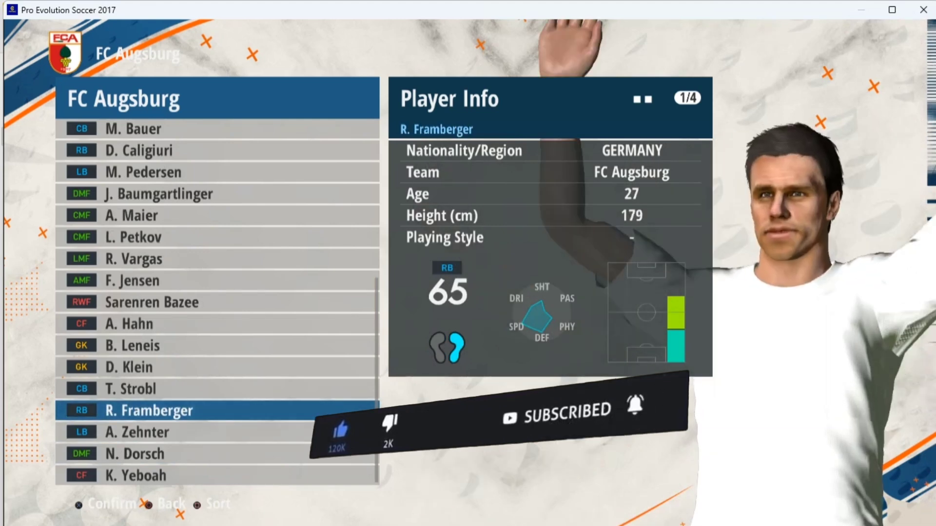
pyautogui.press('Up')
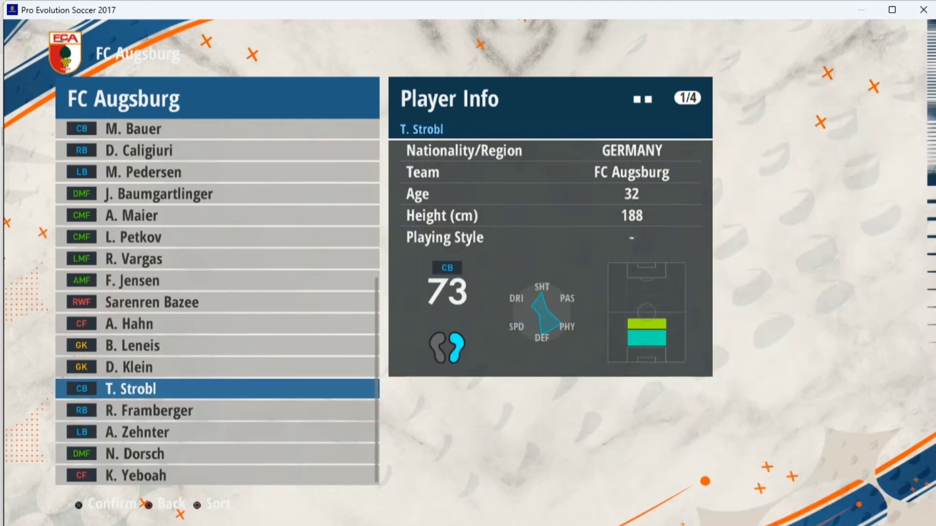
pyautogui.press('Up')
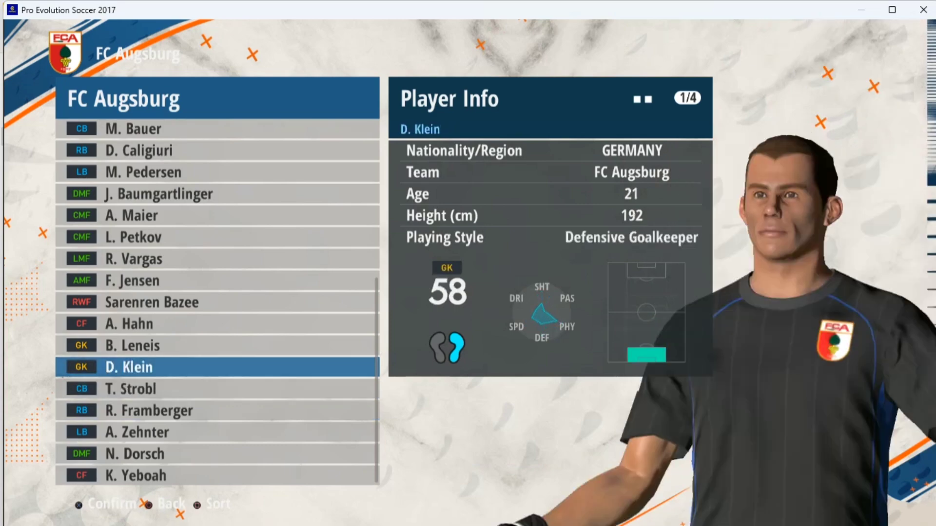
# - Leave the FC Augsburg squad and open the FC Bayern München squad list
pyautogui.press('Escape')
pyautogui.press('Down')
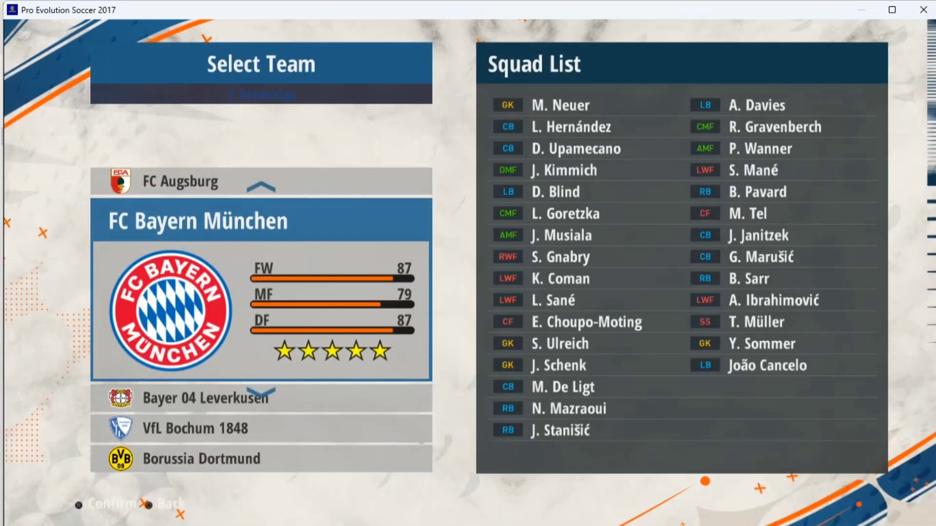
pyautogui.press('Return')
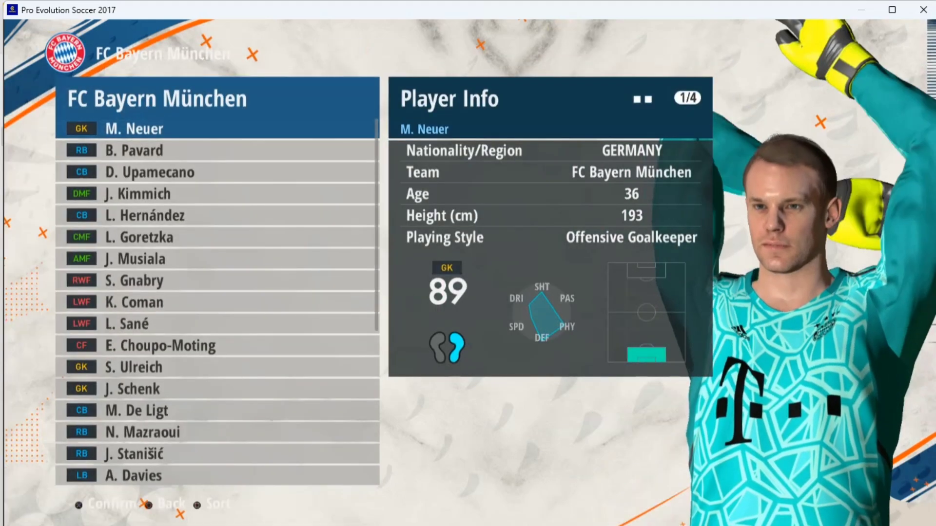
# - Go down the FC Bayern München players from M. Neuer to J. Musiala, viewing B. Pavard's info and face model
pyautogui.press('Down')
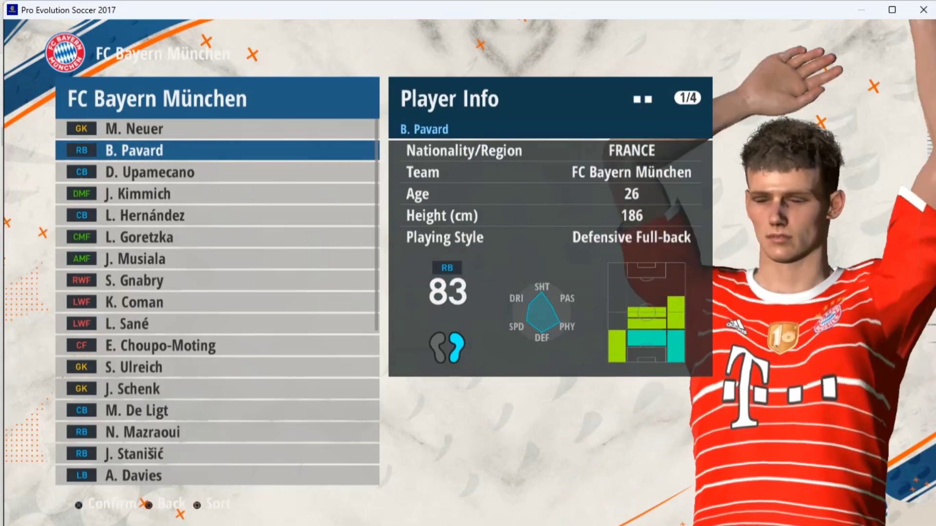
pyautogui.press('Down')
pyautogui.press('Down')
pyautogui.press('Down')
pyautogui.press('Down')
pyautogui.press('Down')
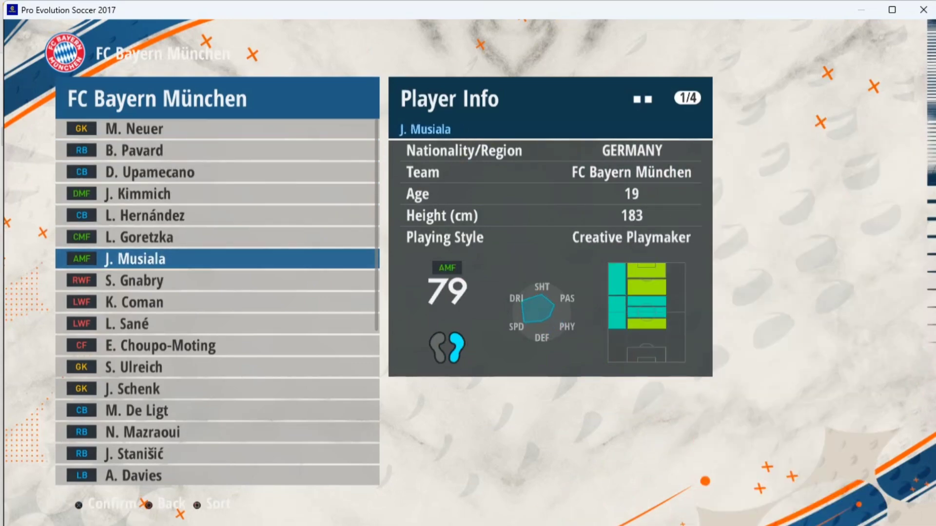
# - Examine the player info of FC Bayern München's E. Choupo-Moting, M. De Ligt and J. Stanišić further down the list
pyautogui.press('Down')
pyautogui.press('Down')
pyautogui.press('Down')
pyautogui.press('Down')
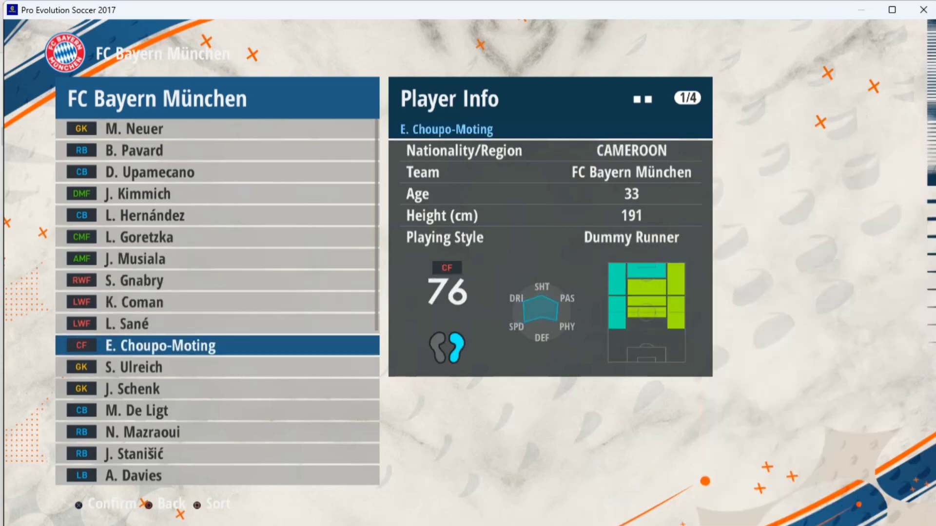
pyautogui.press('Down')
pyautogui.press('Down')
pyautogui.press('Down')
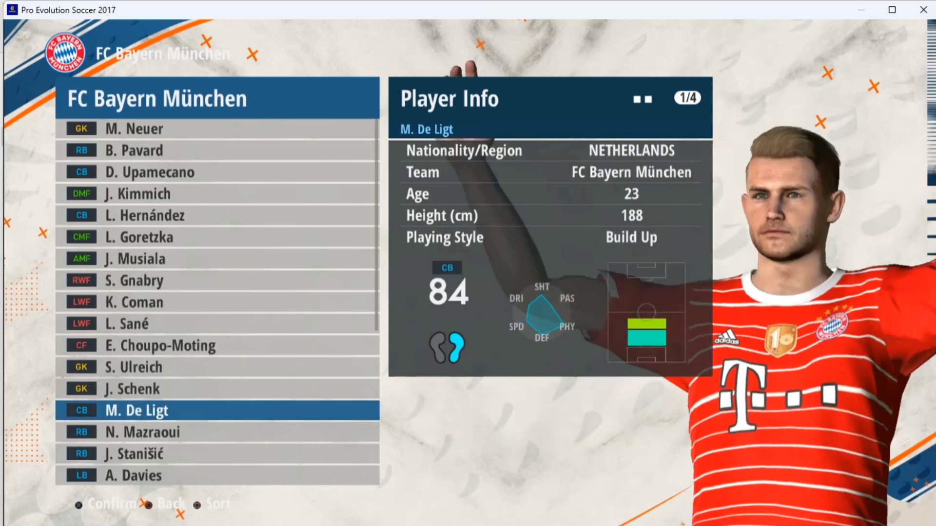
pyautogui.press('Down')
pyautogui.press('Down')
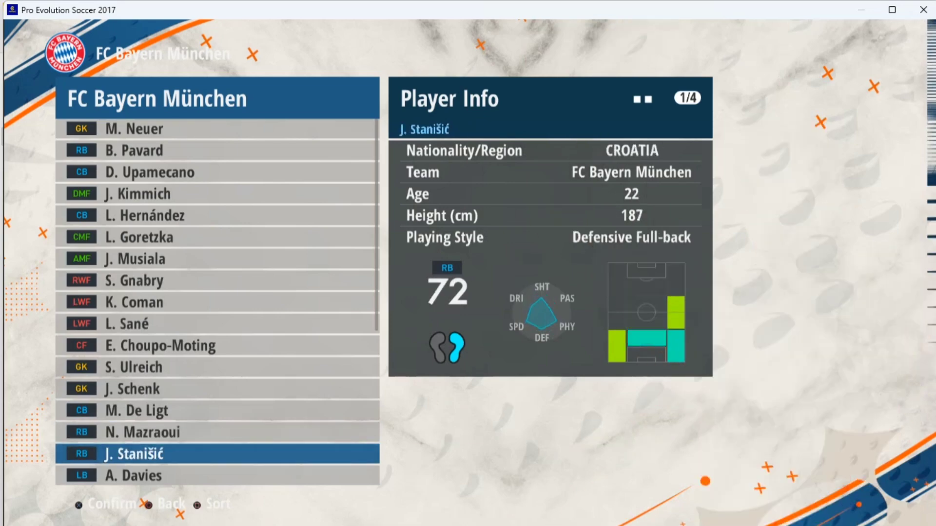
# - Jump to FC Bayern München's last listed player, João Cancelo, and go up through Y. Sommer and D. Blind to A. Ibrahimović
pyautogui.press('pagedown')
pyautogui.press('Down')
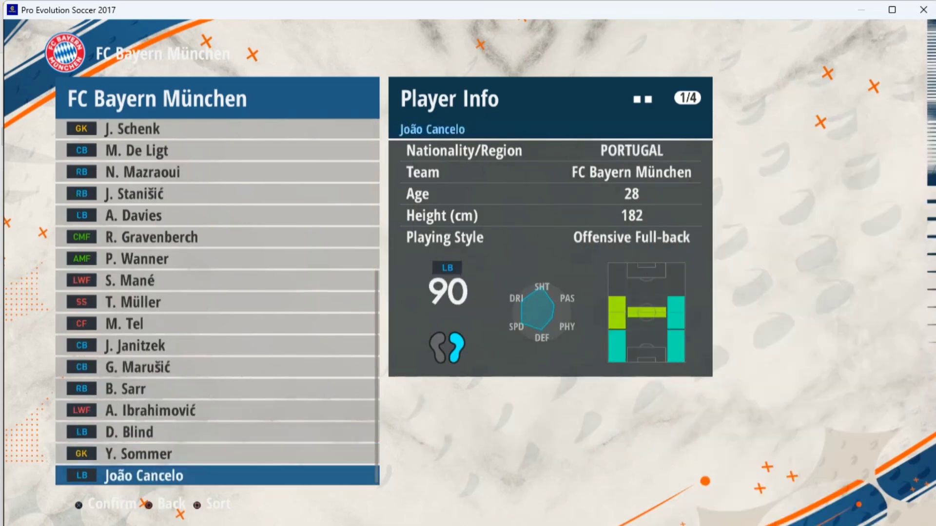
pyautogui.press('Up')
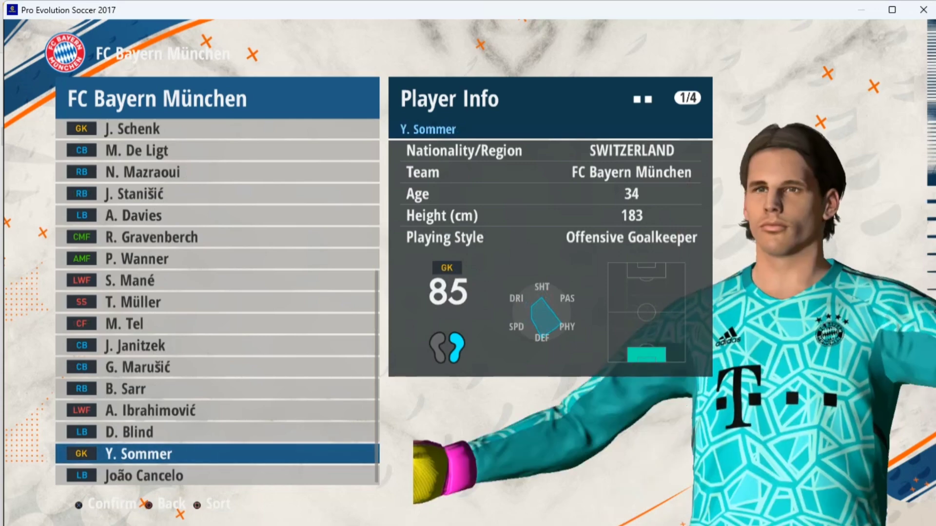
pyautogui.press('Up')
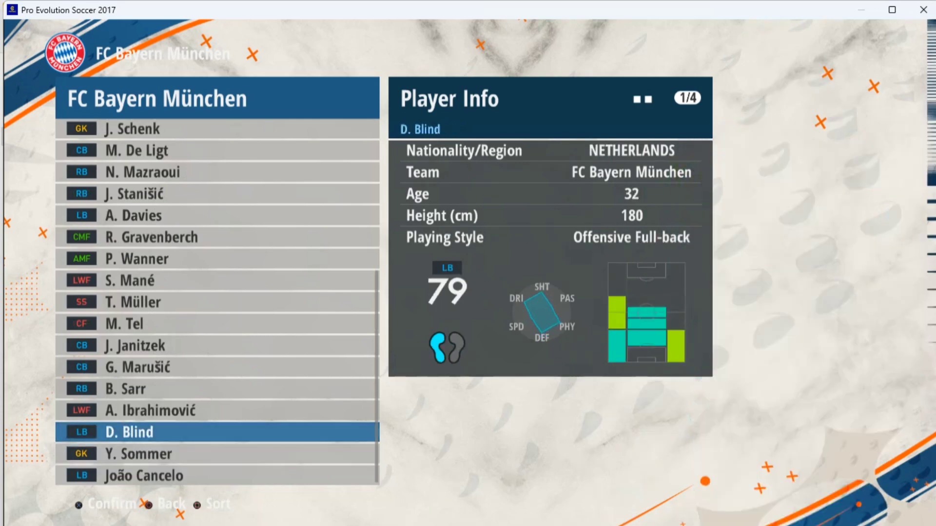
pyautogui.press('Up')
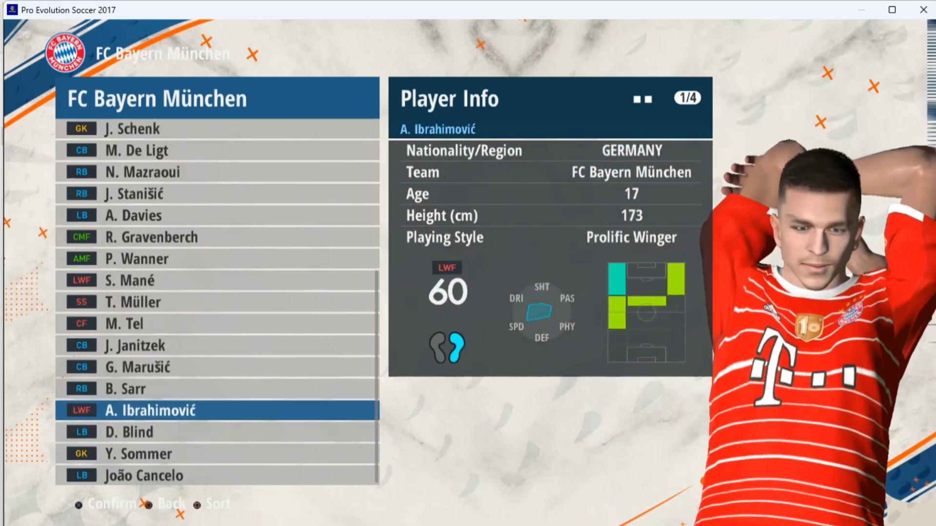
# - Continue up the FC Bayern München list, viewing the player info of B. Sarr, J. Janitzek and M. Tel
pyautogui.press('Up')
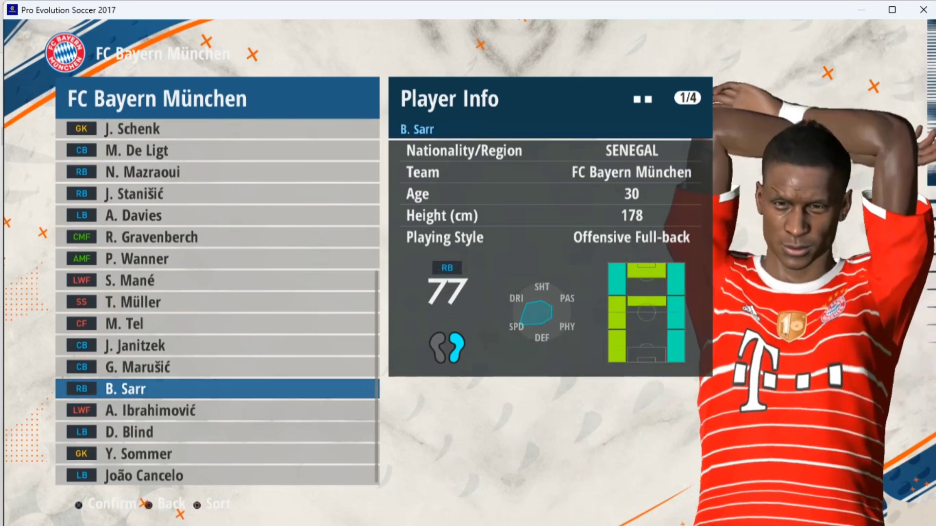
pyautogui.press('Up')
pyautogui.press('Up')
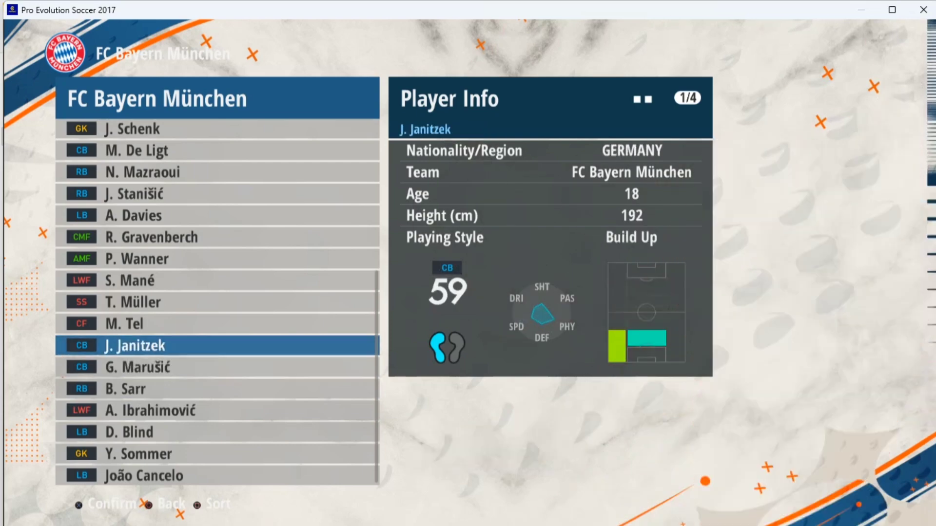
pyautogui.press('Up')
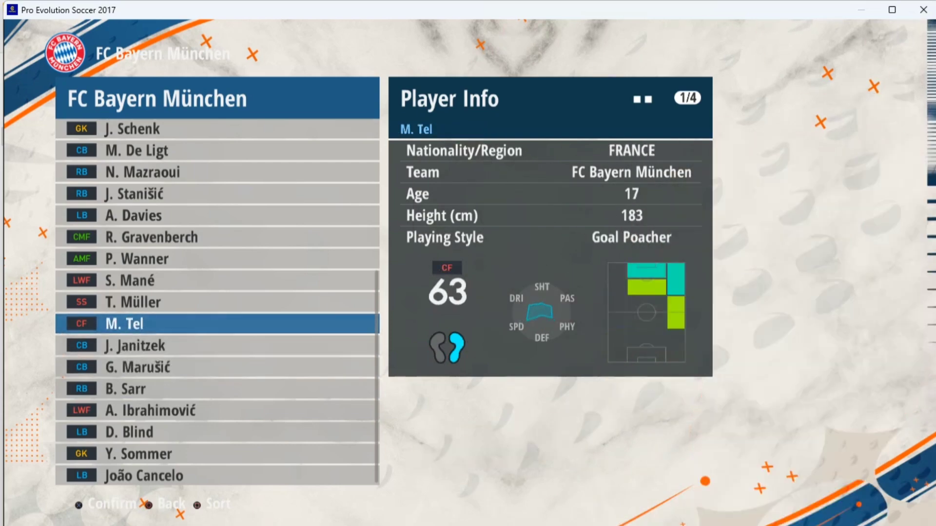
# - Leave the FC Bayern München squad and open the Borussia Dortmund squad list
pyautogui.press('Escape')
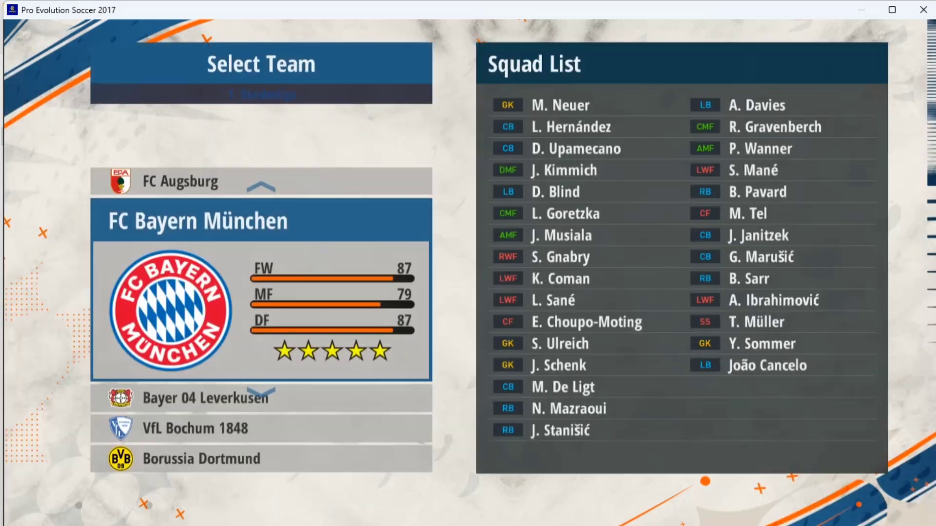
pyautogui.press('Down')
pyautogui.press('Down')
pyautogui.press('Return')
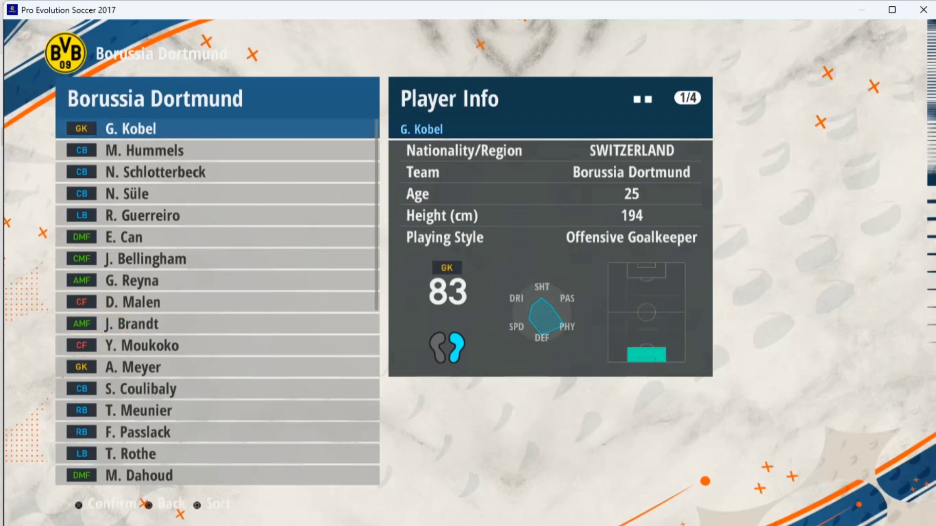
# - Go down the Borussia Dortmund players from M. Hummels to D. Malen, viewing each one's player info
pyautogui.press('Down')
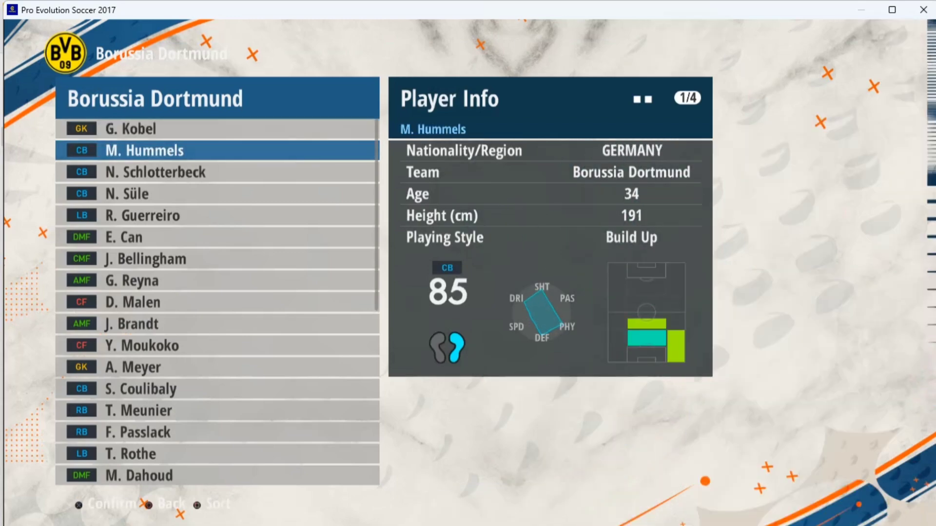
pyautogui.press('Down')
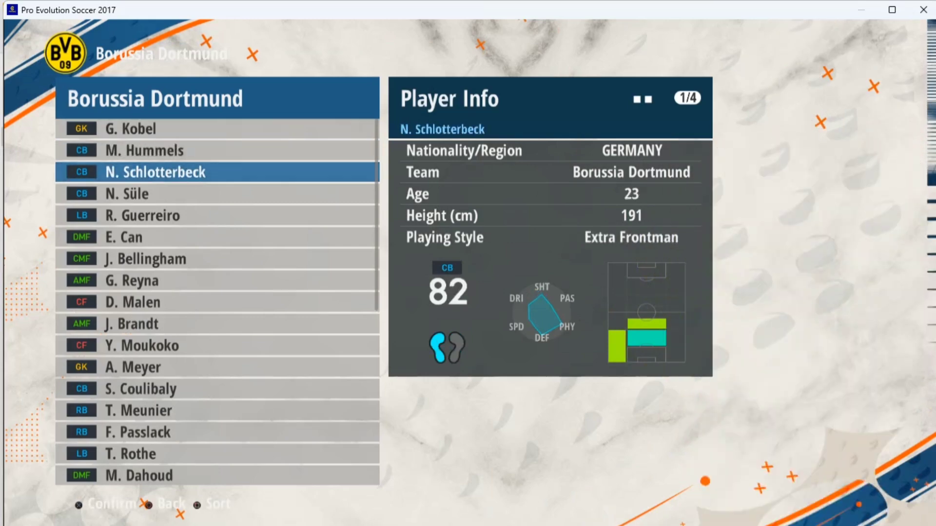
pyautogui.press('Down')
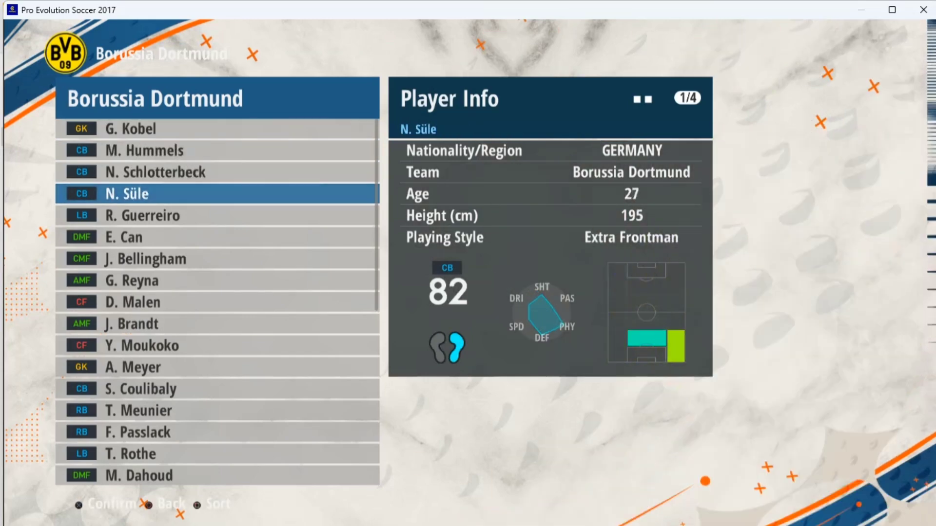
pyautogui.press('Down')
pyautogui.press('Down')
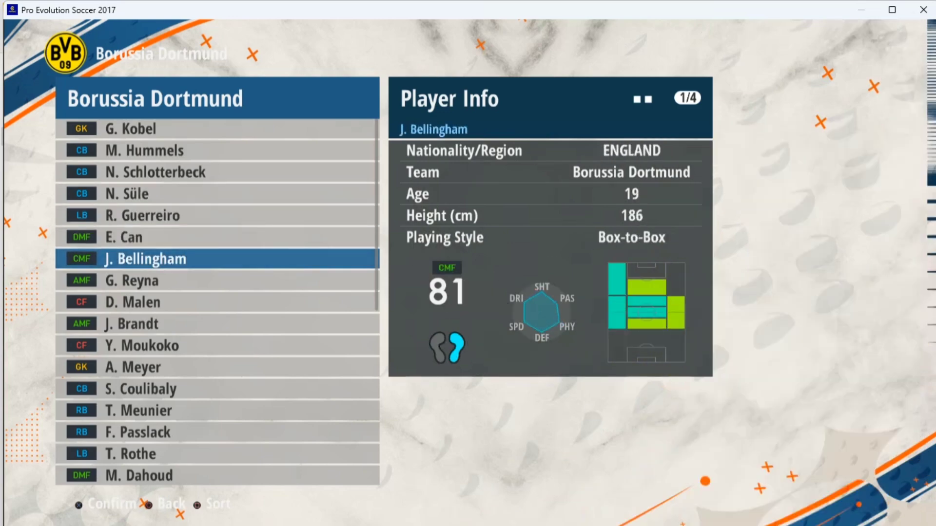
pyautogui.press('Down')
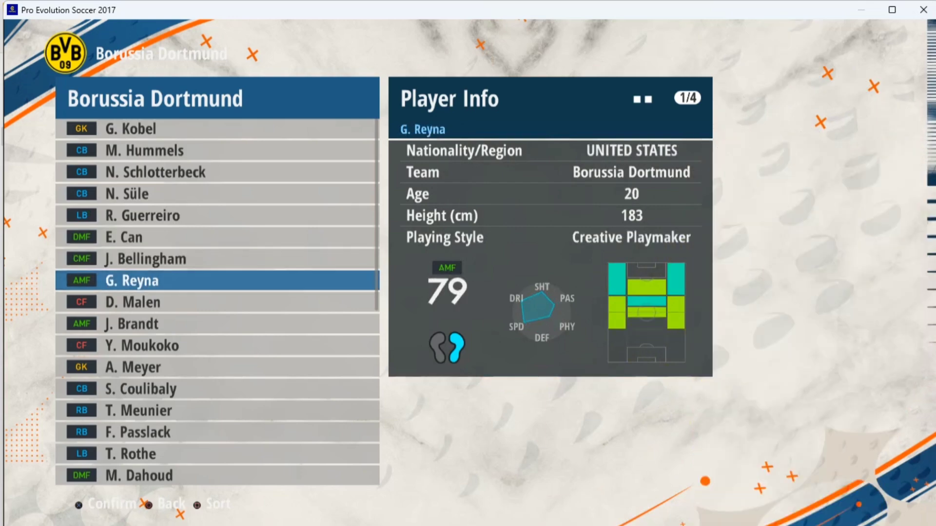
pyautogui.press('Down')
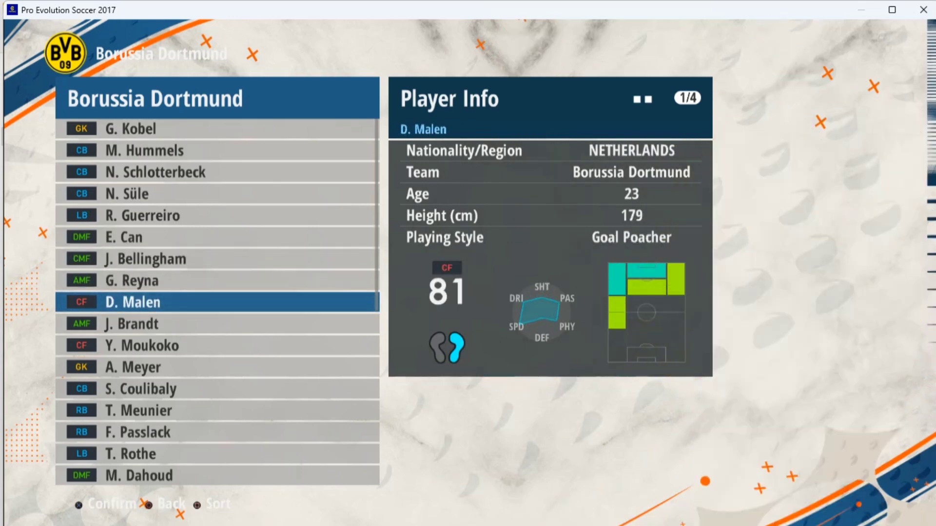
# - Jump to Borussia Dortmund's last listed player, J. Duranville, and go up through N. Schulz to A. Papadopoulos, viewing info and face models
pyautogui.press('Right')
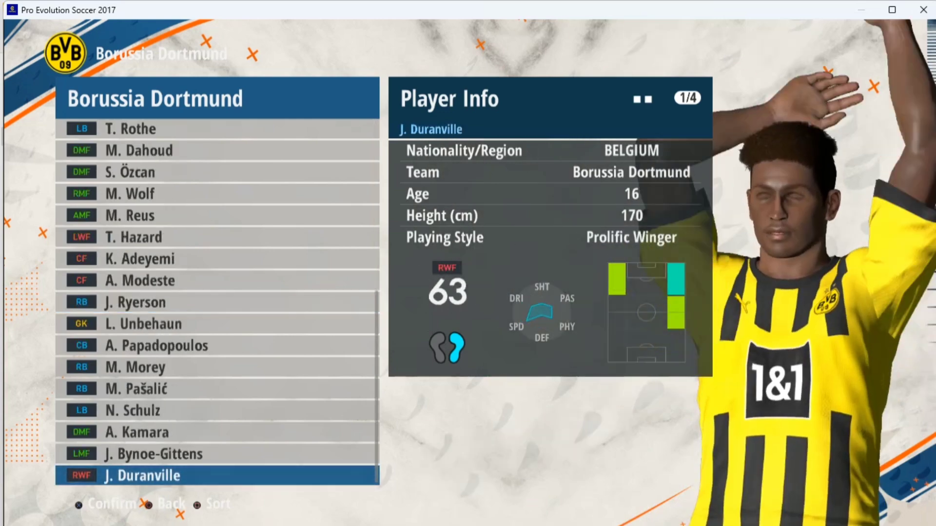
pyautogui.press('Up')
pyautogui.press('Up')
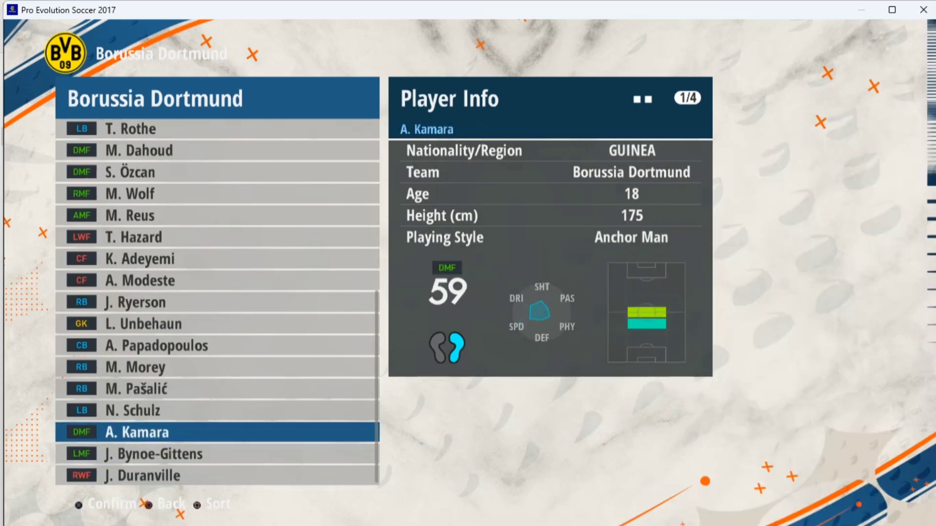
pyautogui.press('Up')
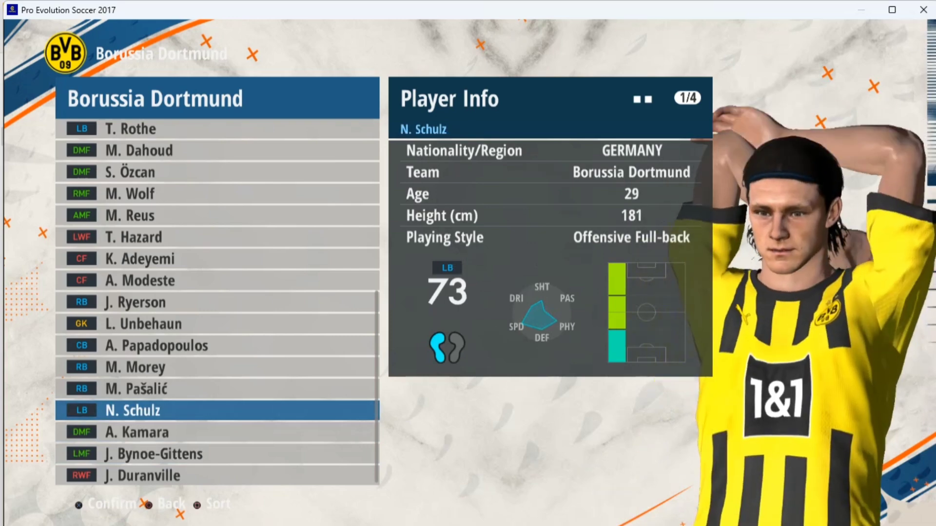
pyautogui.press('Up')
pyautogui.press('Up')
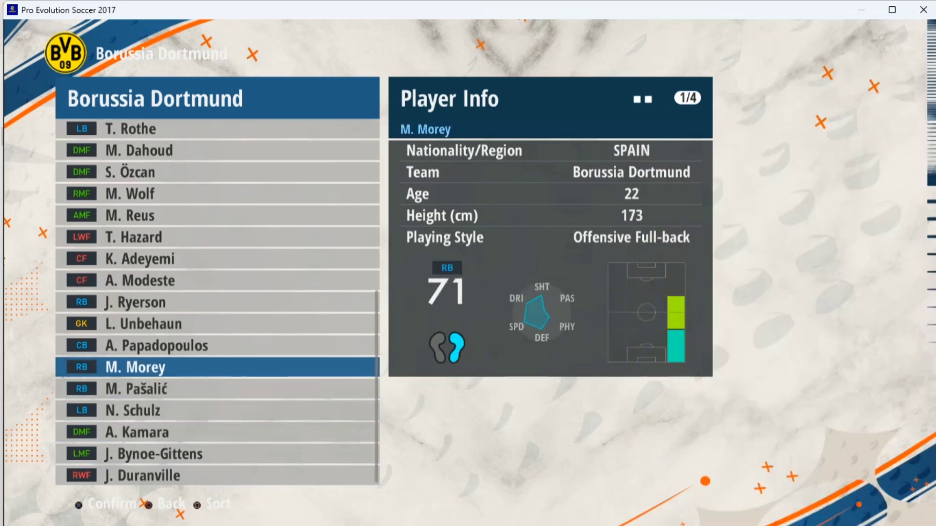
pyautogui.press('Up')
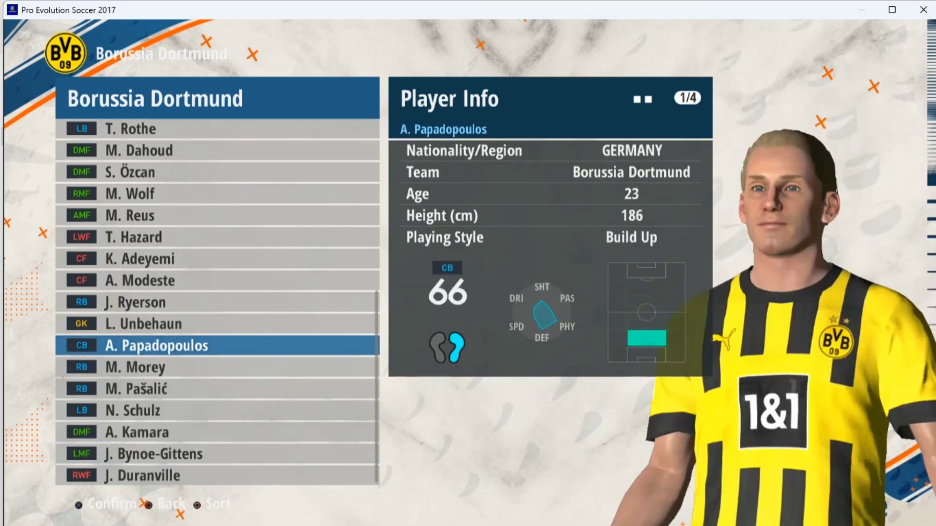
# - Leave the Borussia Dortmund squad and browse the league list down from Other European Teams to North & Central America
pyautogui.press('Return')
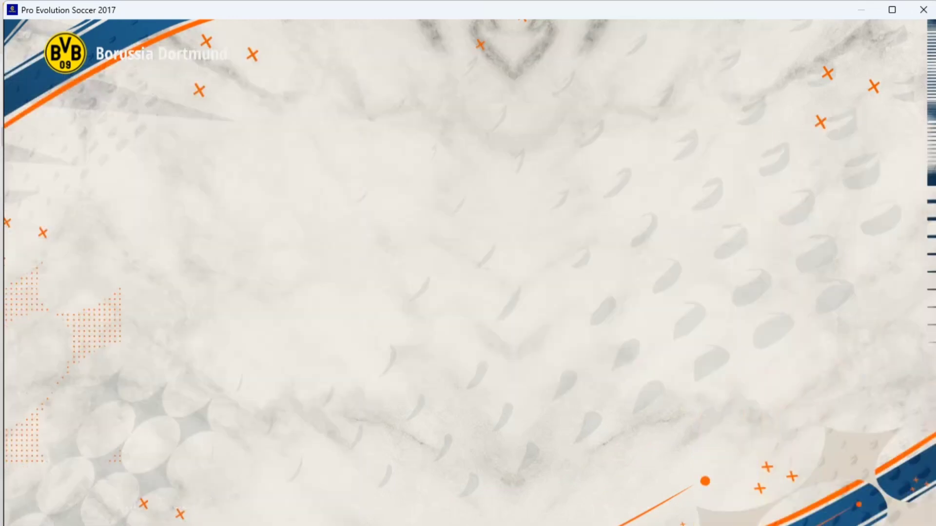
pyautogui.press('Escape')
pyautogui.press('Down')
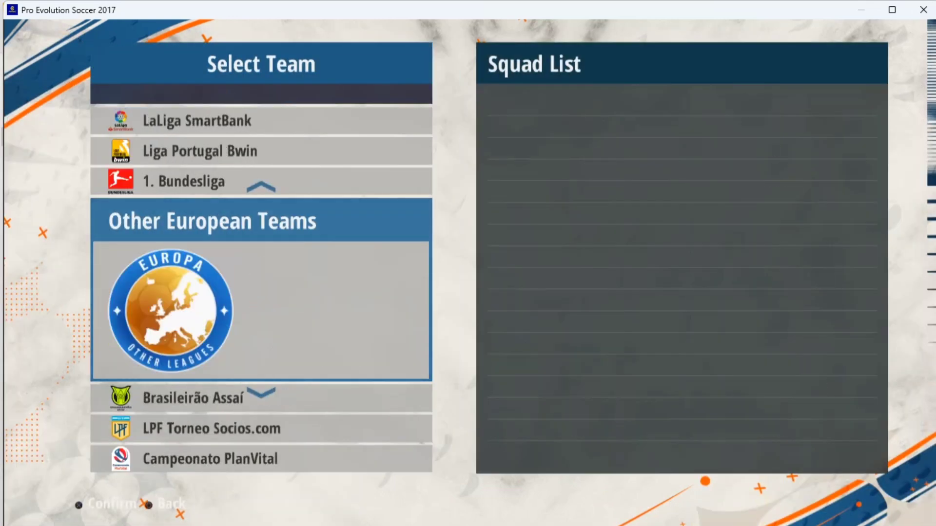
pyautogui.press('Down')
pyautogui.press('Down')
pyautogui.press('Down')
pyautogui.press('Down')
pyautogui.press('Down')
pyautogui.press('Down')
pyautogui.press('Down')
pyautogui.press('Down')
pyautogui.press('Down')
pyautogui.press('Down')
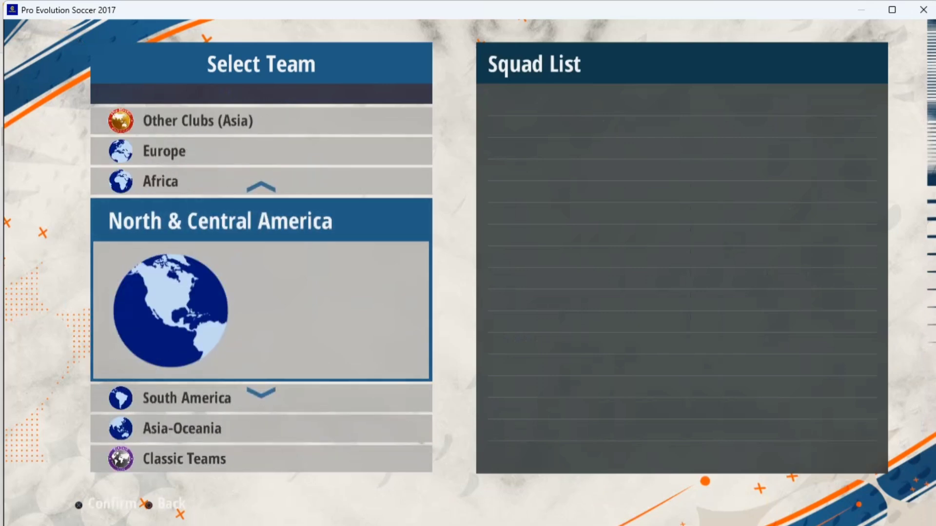
# - Go back up the league list to Liga BBVA MX and open the Atlas FC squad list
pyautogui.press('Up')
pyautogui.press('Up')
pyautogui.press('Up')
pyautogui.press('Up')
pyautogui.press('Up')
pyautogui.press('Up')
pyautogui.press('Up')
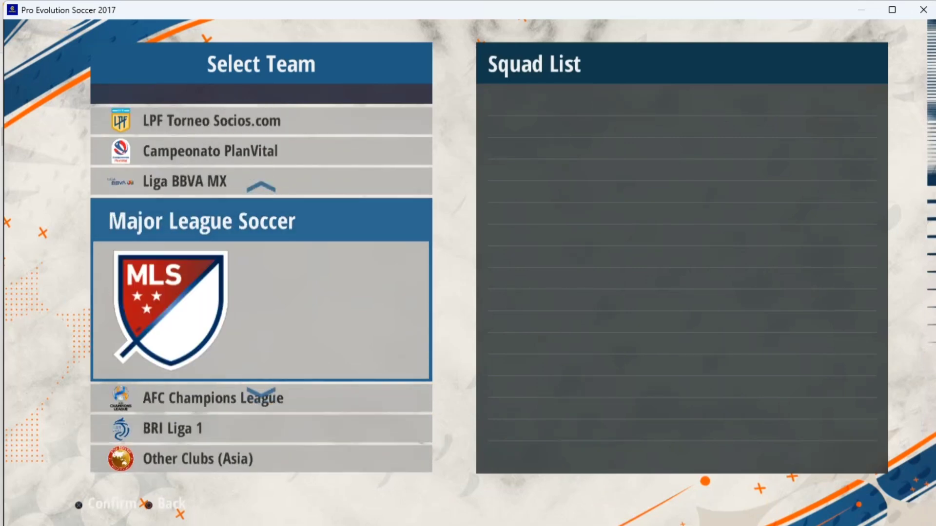
pyautogui.press('Return')
pyautogui.press('Return')
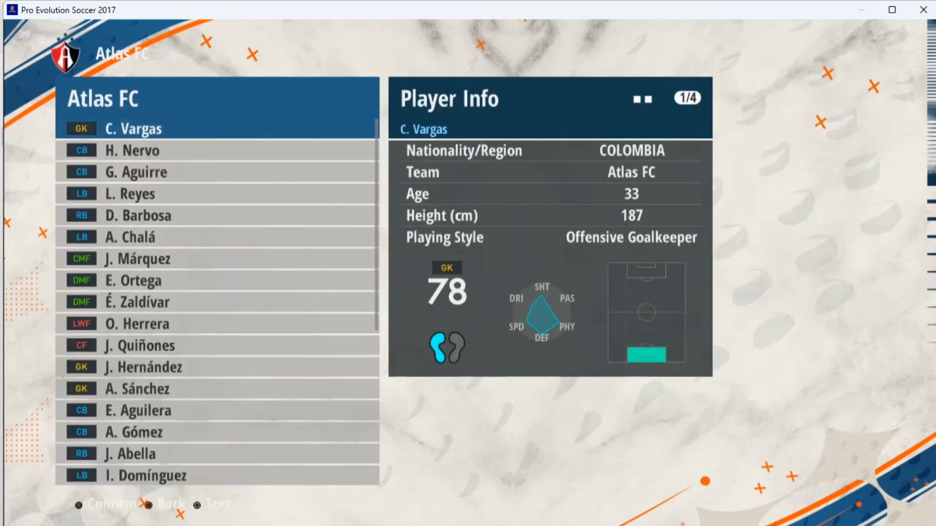
# - Go down the Atlas FC players from H. Nervo to A. Chalá, viewing their player info and face models
pyautogui.press('Down')
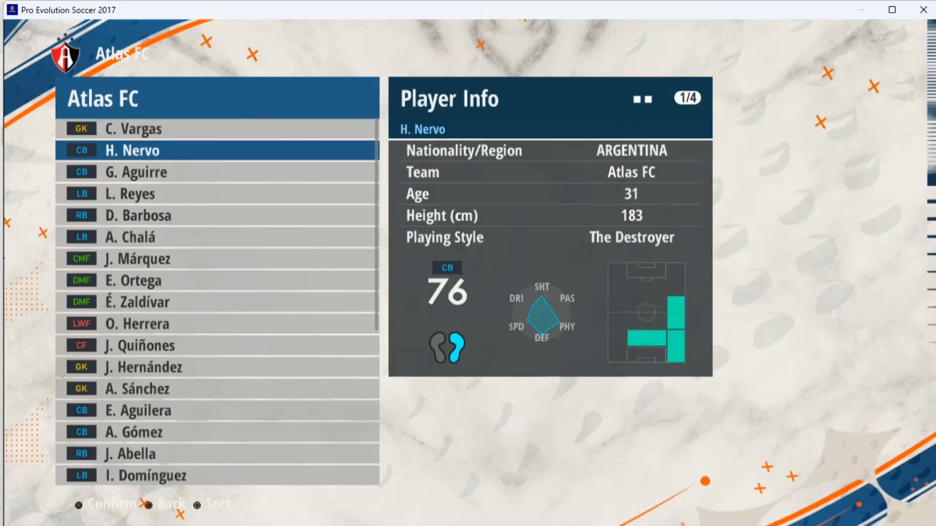
pyautogui.press('Down')
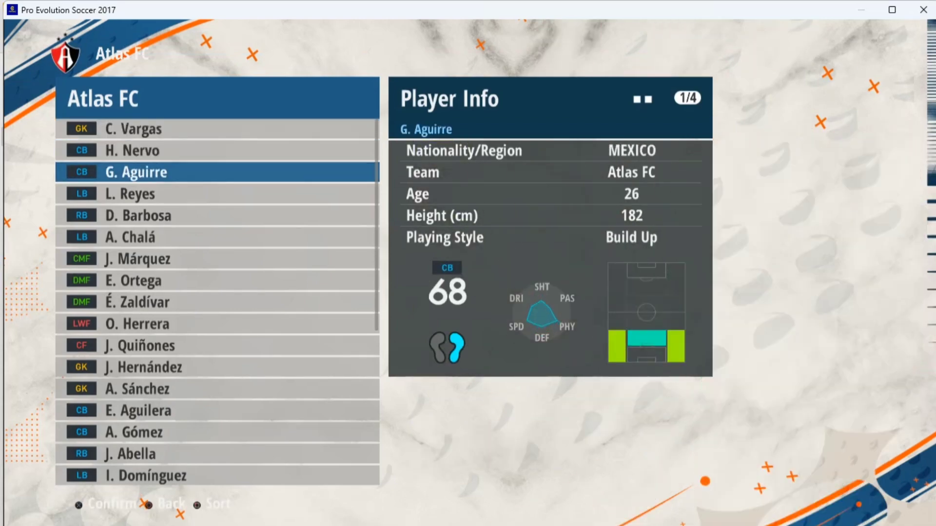
pyautogui.press('Down')
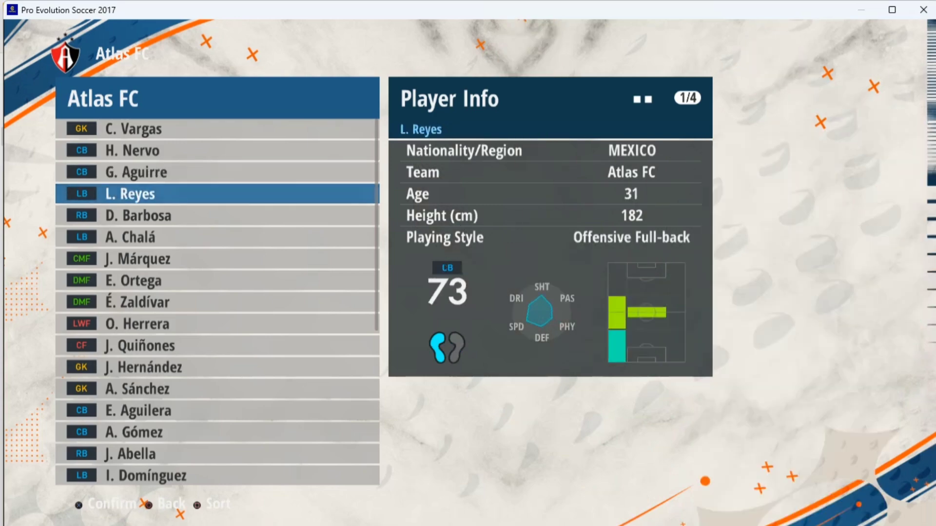
pyautogui.press('Down')
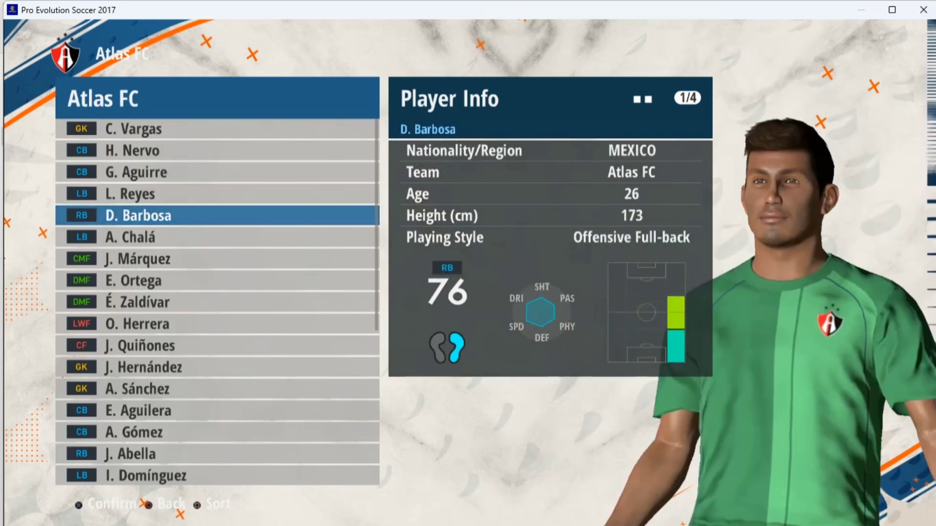
pyautogui.press('Down')
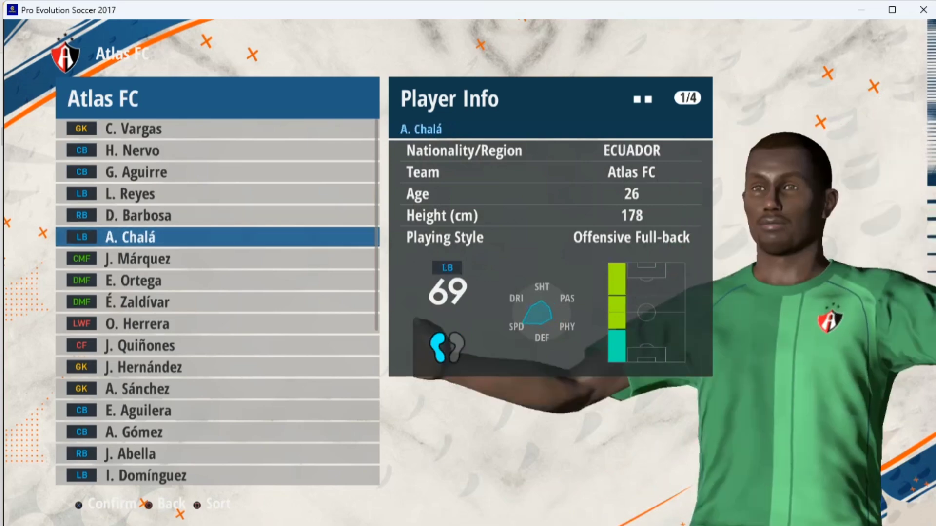
# - Leave the Atlas FC squad and the player editing screens, then finish editing and return to the Top Menu
pyautogui.press('Escape')
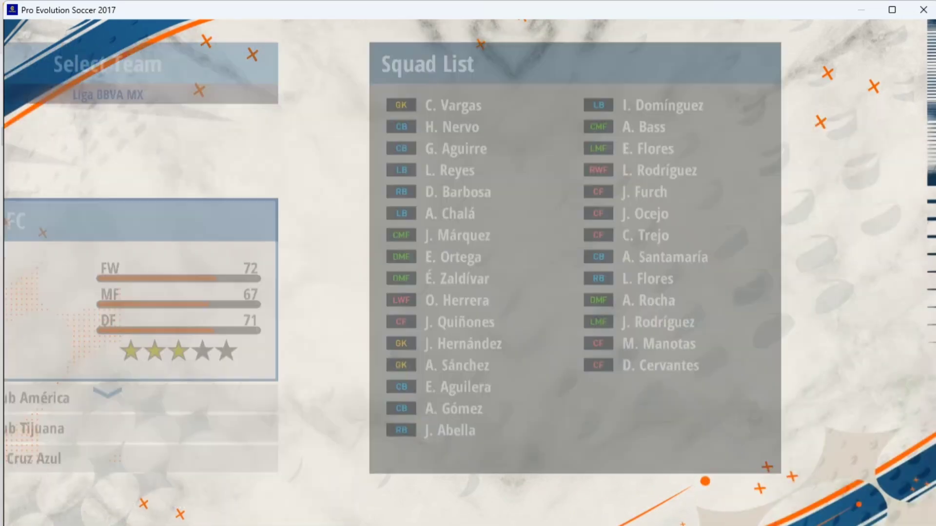
pyautogui.press('Escape')
pyautogui.press('Escape')
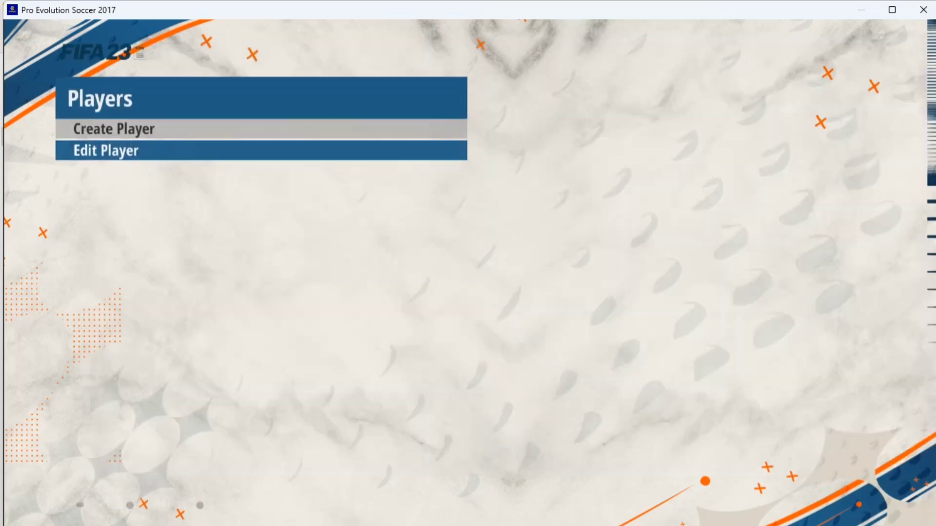
pyautogui.press('Escape')
pyautogui.press('Escape')
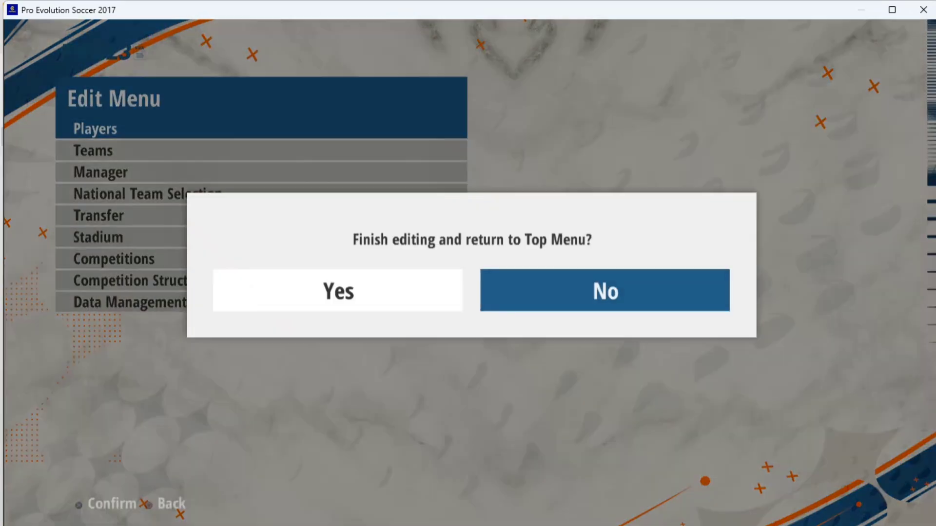
pyautogui.press('Left')
pyautogui.press('Return')
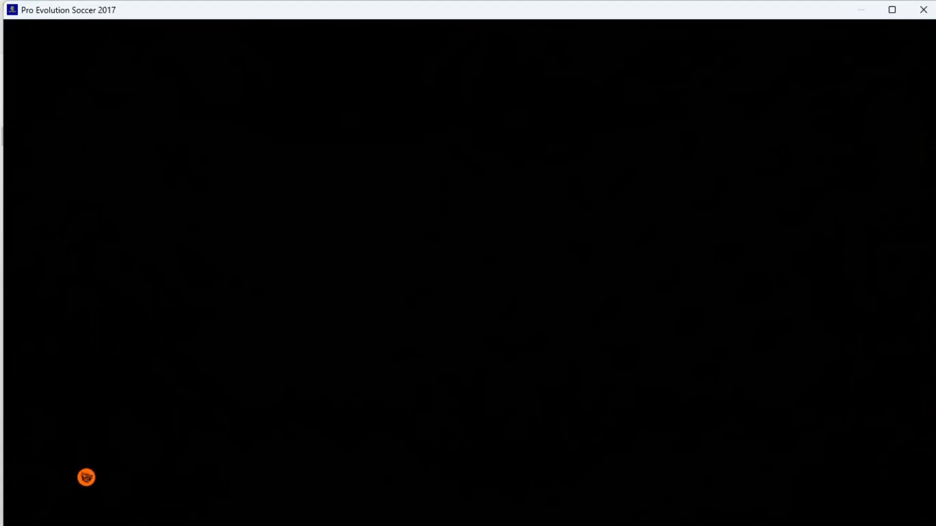
# - Exit the game from the Extras section of the Top Menu and confirm
pyautogui.press('e')
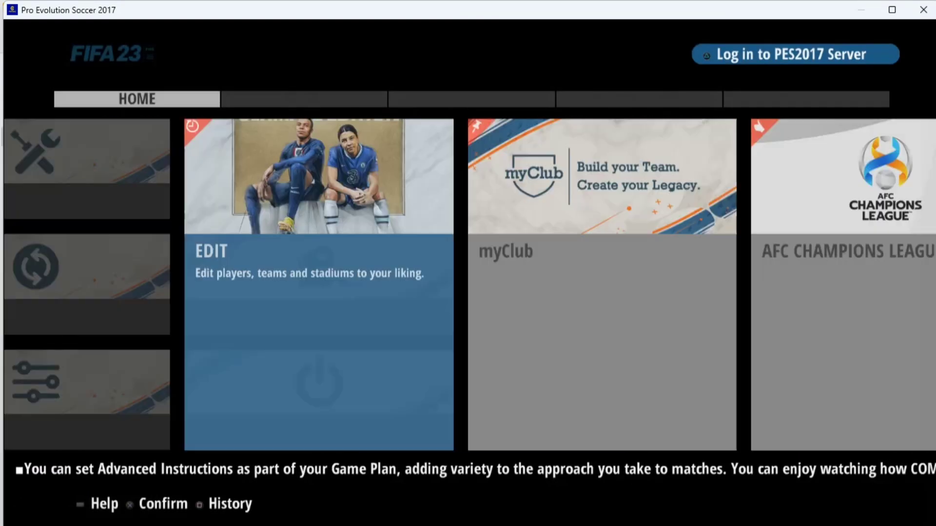
pyautogui.press('q')
pyautogui.press('Down')
pyautogui.press('Right')
pyautogui.press('Right')
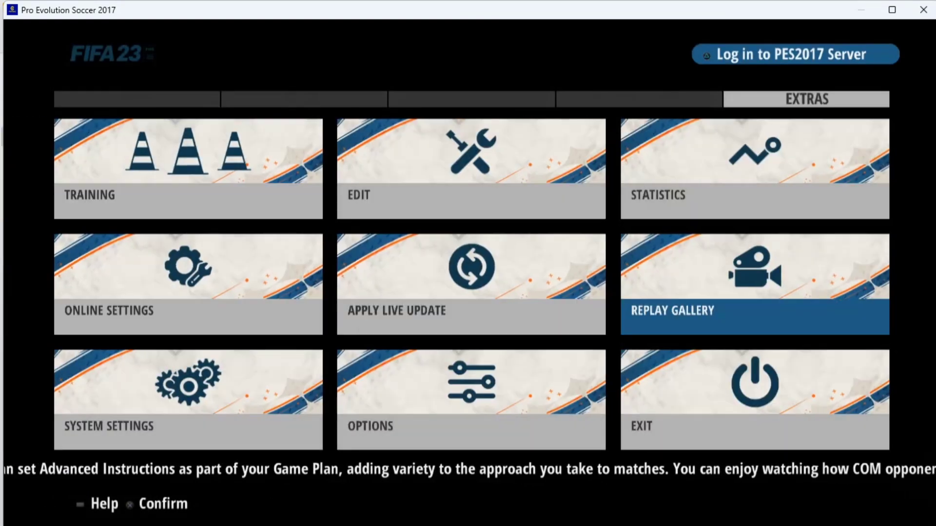
pyautogui.press('Down')
pyautogui.press('Return')
pyautogui.press('Return')
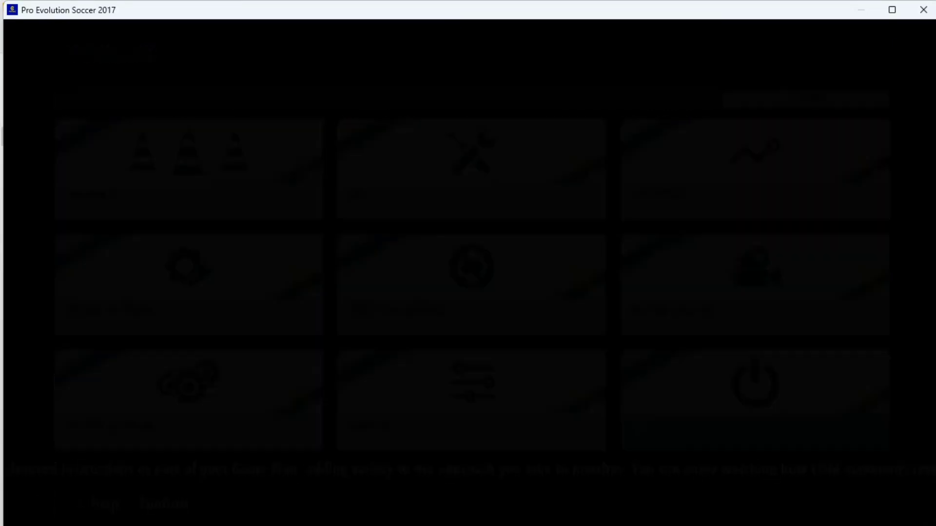
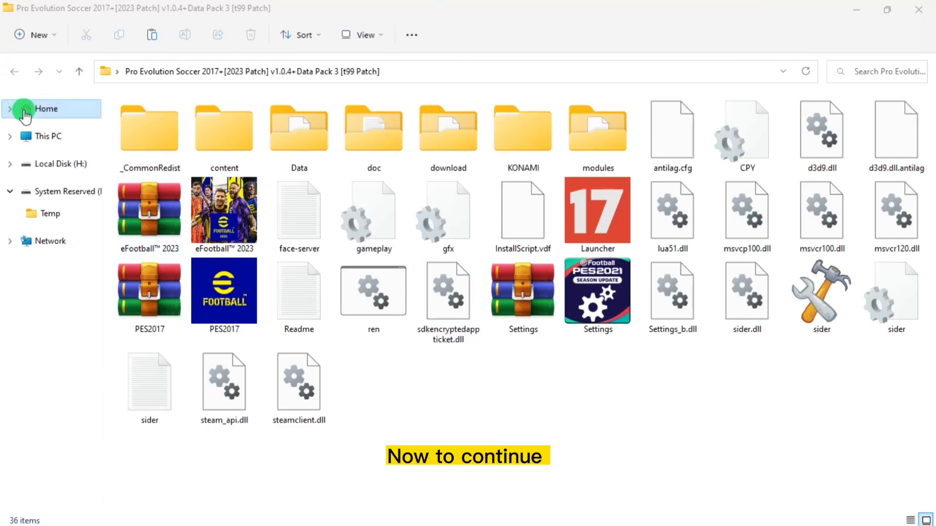
# - Open This PC in a separate File Explorer window and bring its devices and drives into view
pyautogui.middleClick(26, 136)
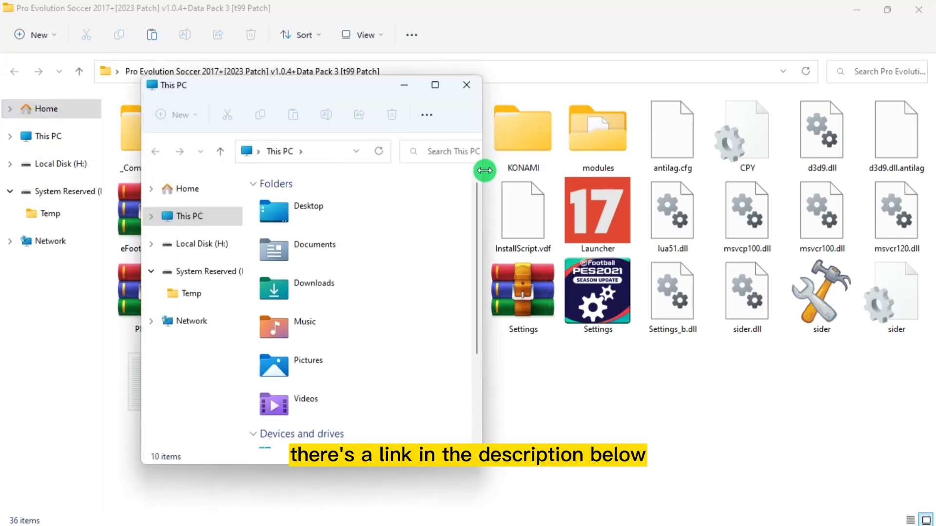
pyautogui.moveTo(477, 215); pyautogui.dragTo(474, 309)
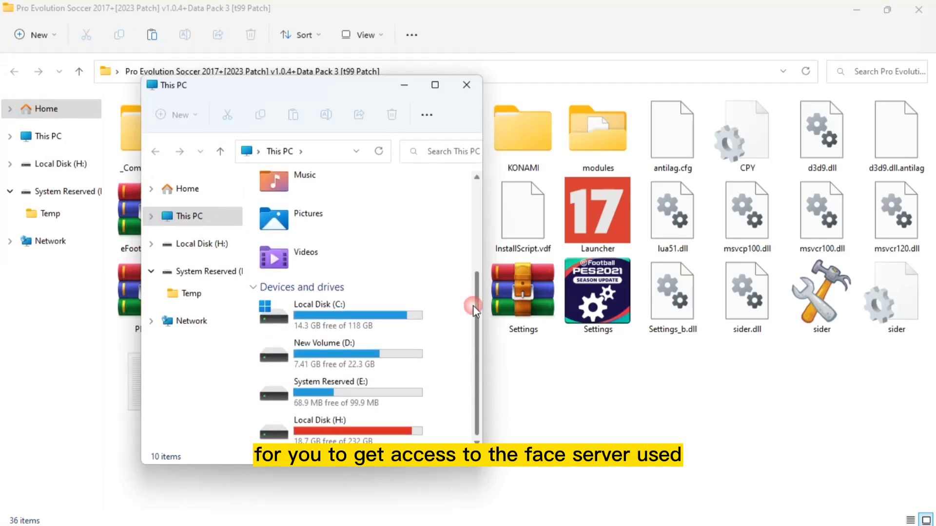
pyautogui.click(411, 312)
pyautogui.doubleClick(355, 358)
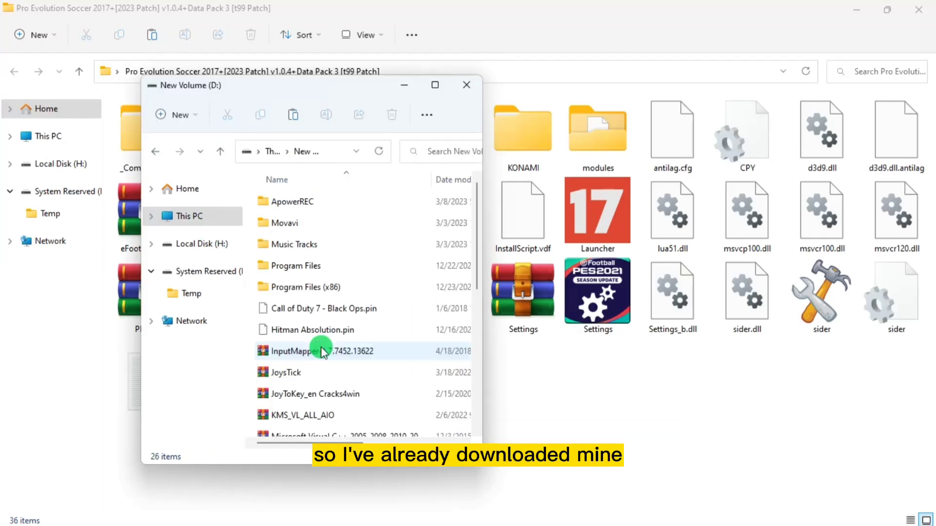
pyautogui.hotkey('alt', 'Left')
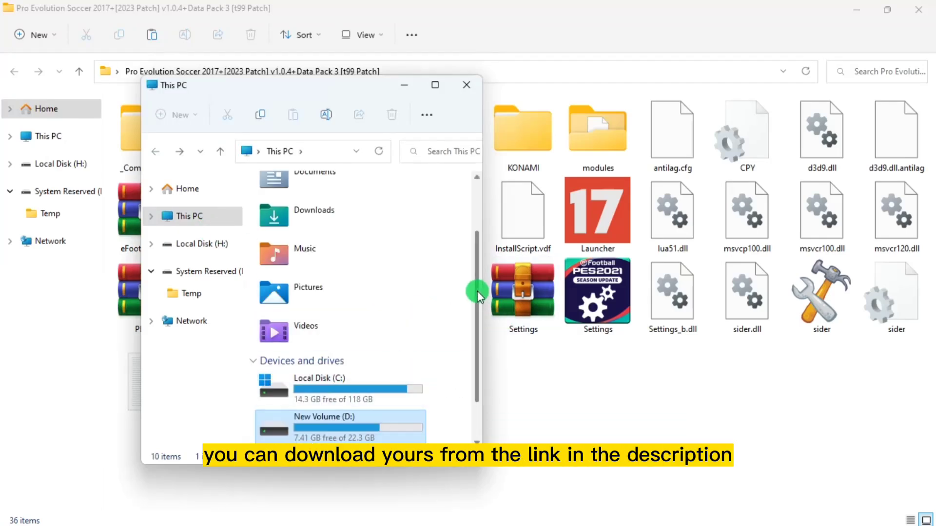
# - Open the Face folder inside aTCH on Local Disk (H:) and look through the face-server archive parts
pyautogui.moveTo(477, 313); pyautogui.dragTo(472, 351)
pyautogui.doubleClick(378, 429)
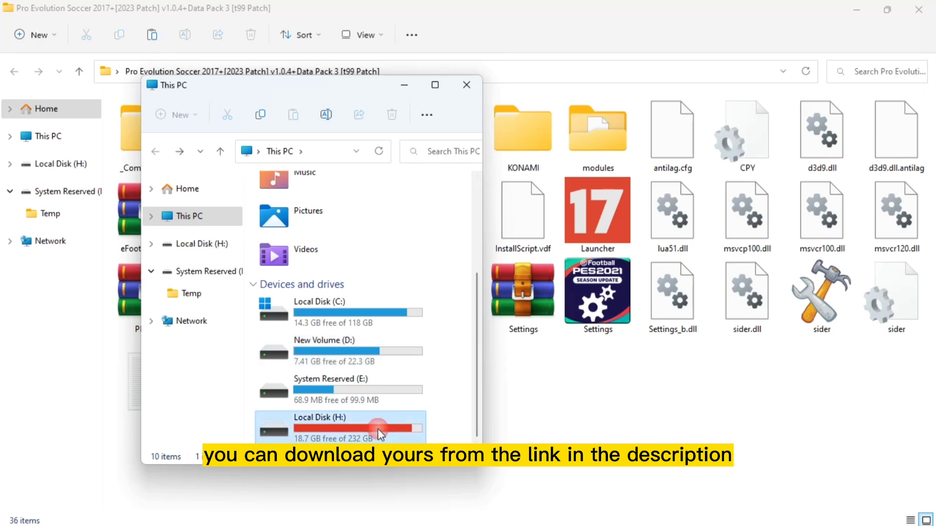
pyautogui.doubleClick(294, 218)
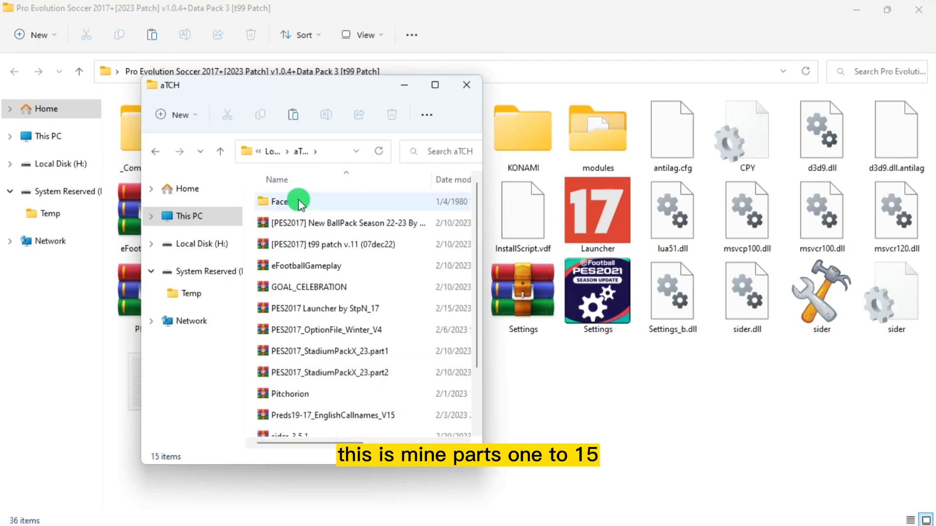
pyautogui.doubleClick(300, 202)
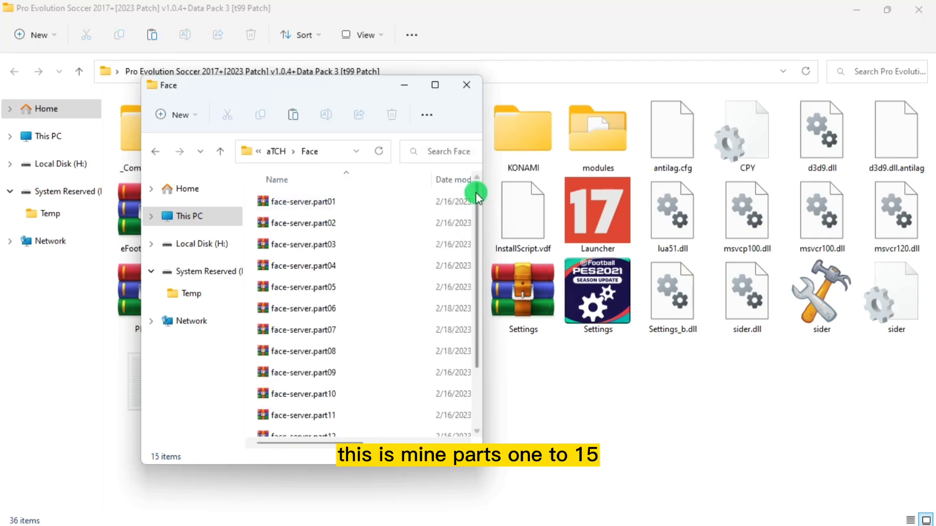
pyautogui.scroll(-2, 363, 219)
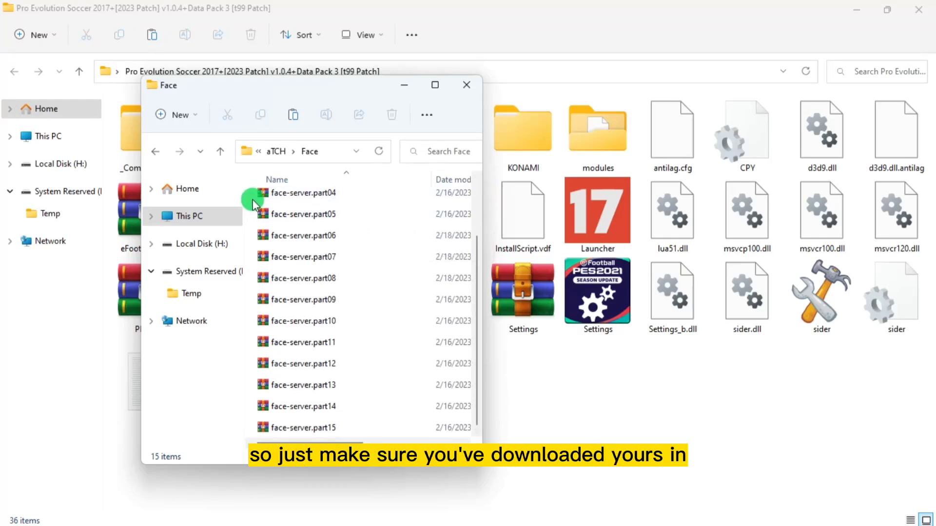
# - Go back from the Face folder to Local Disk (H:) and look through the drive's files
pyautogui.click(258, 160)
pyautogui.click(267, 169)
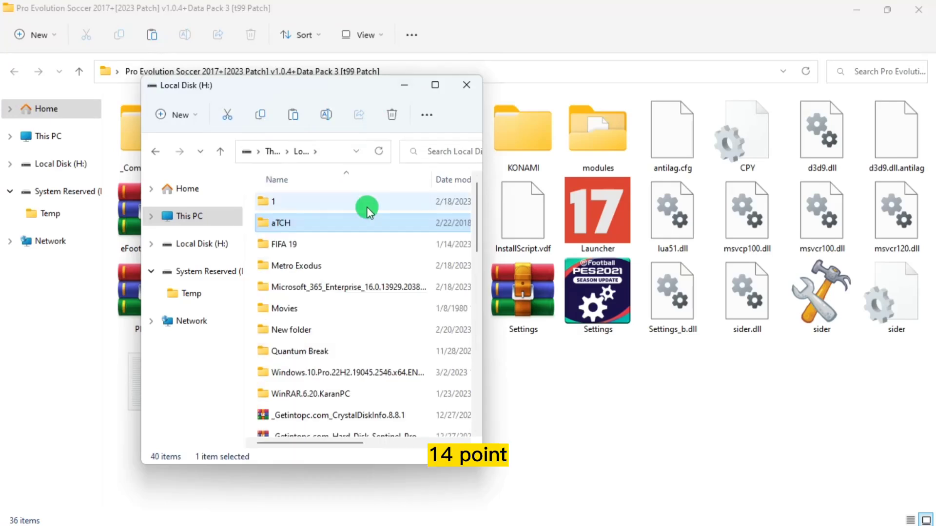
pyautogui.click(385, 217)
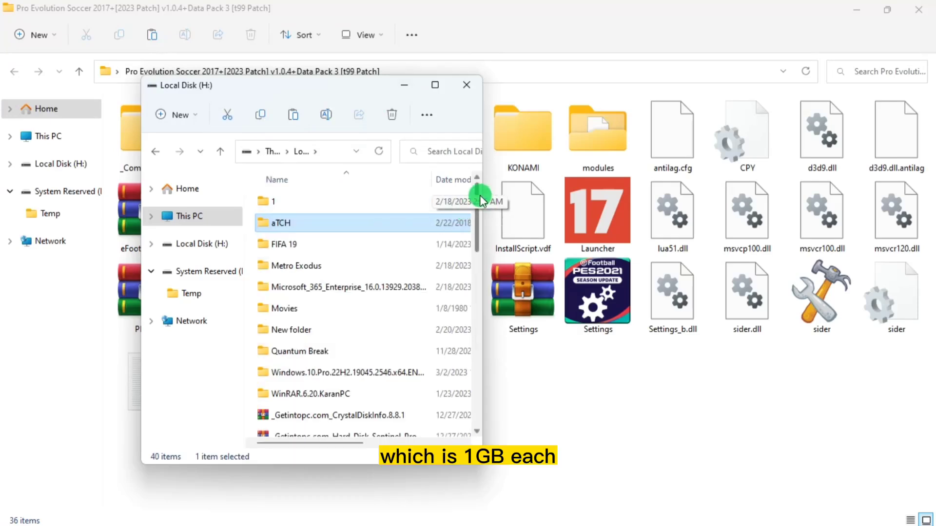
pyautogui.moveTo(480, 200); pyautogui.dragTo(469, 384)
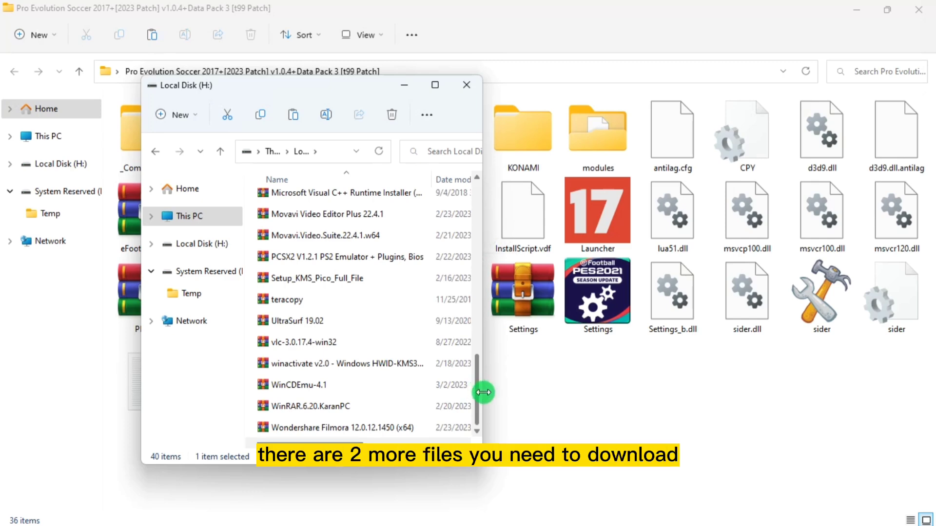
pyautogui.moveTo(476, 387); pyautogui.dragTo(481, 224)
# - Open the sider-3.5.1 archive from the aTCH folder and enter its sider-3.5.1 folder
pyautogui.doubleClick(468, 222)
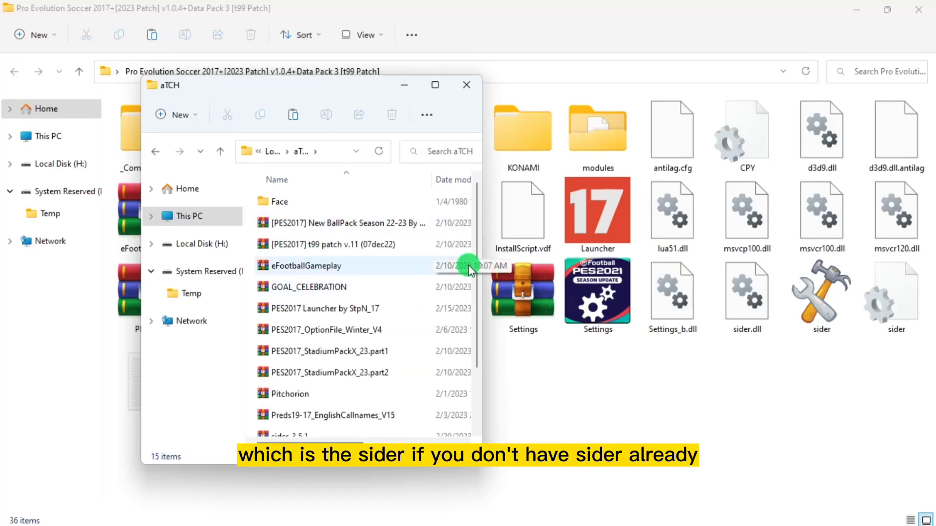
pyautogui.moveTo(475, 265); pyautogui.dragTo(471, 326)
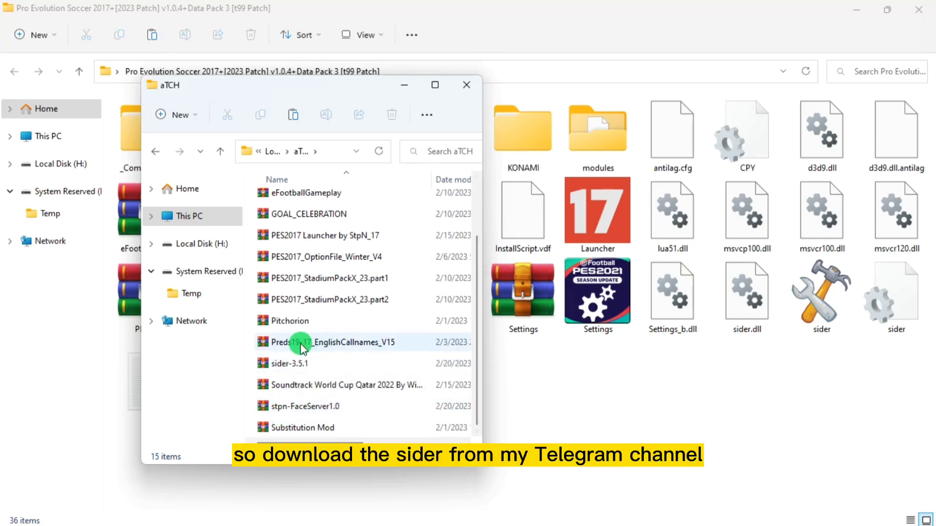
pyautogui.click(298, 367)
pyautogui.doubleClick(299, 365)
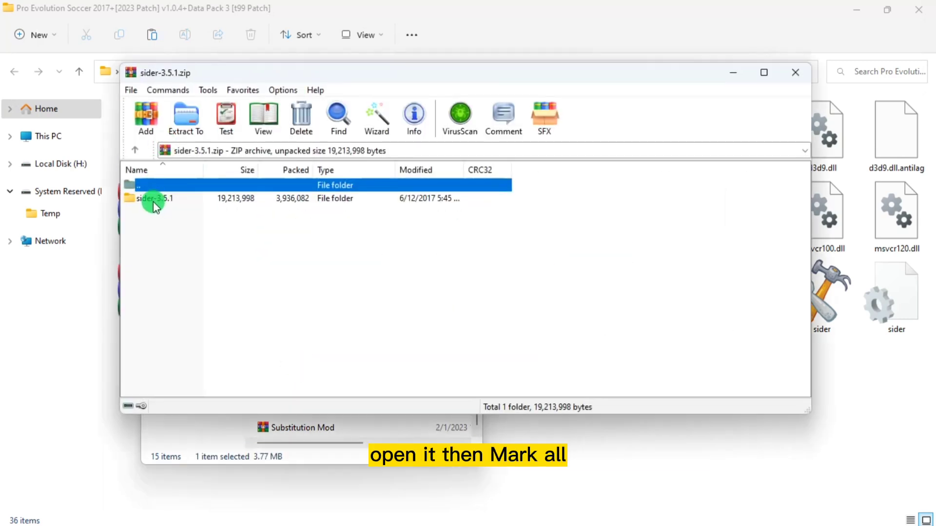
pyautogui.doubleClick(154, 204)
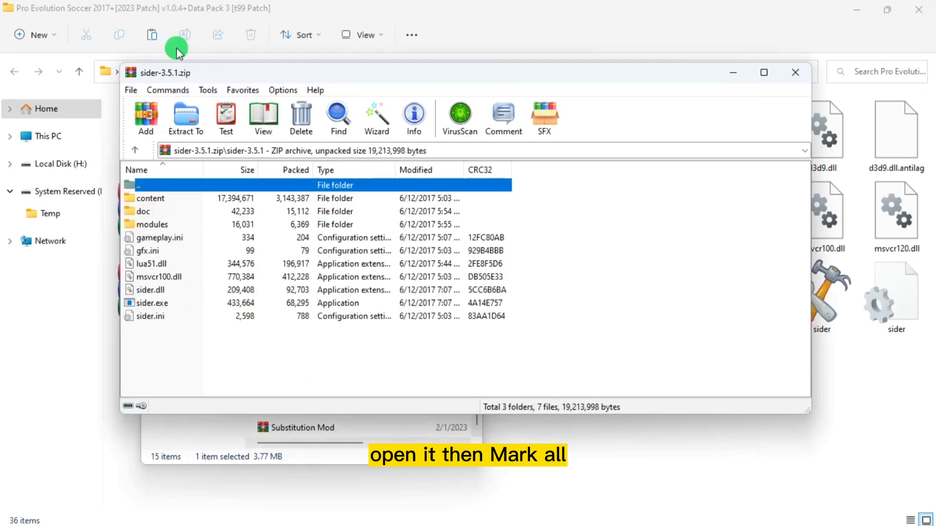
# - Extract all the sider files into the Pro Evolution Soccer 2017 [2023 Patch] folder, replacing no existing files, and close the archive
pyautogui.hotkey('ctrl', 'a')
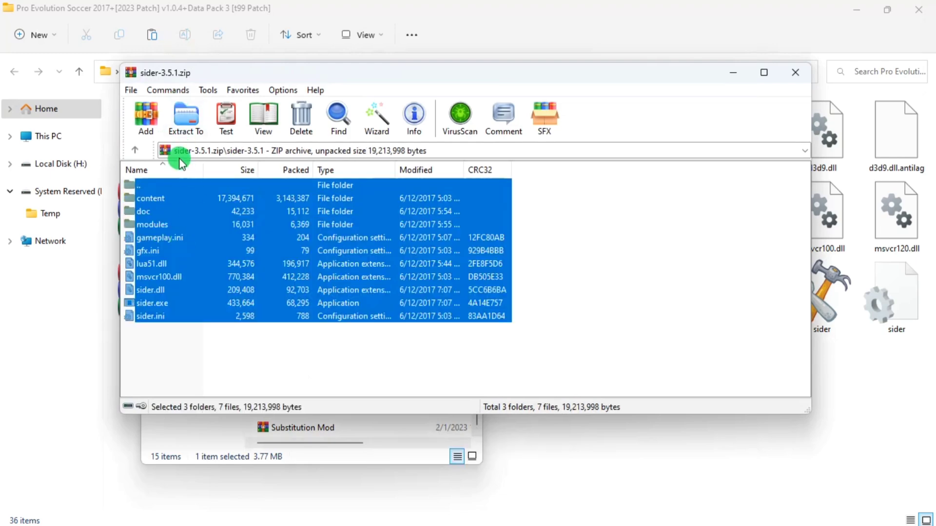
pyautogui.click(186, 119)
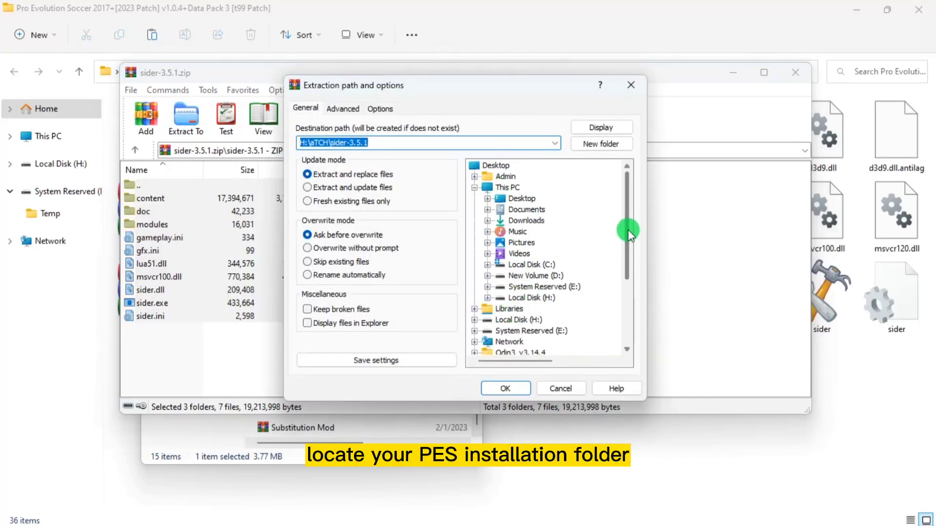
pyautogui.moveTo(629, 232); pyautogui.dragTo(631, 311)
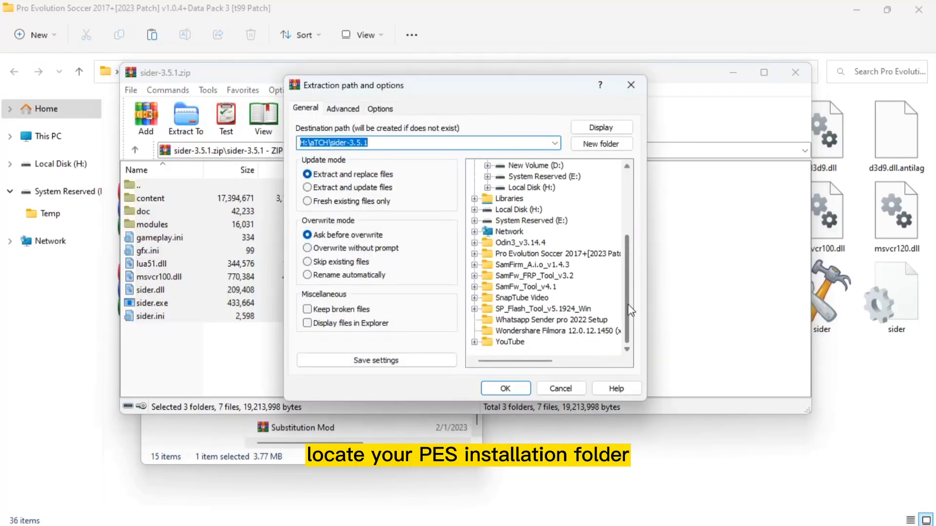
pyautogui.click(475, 254)
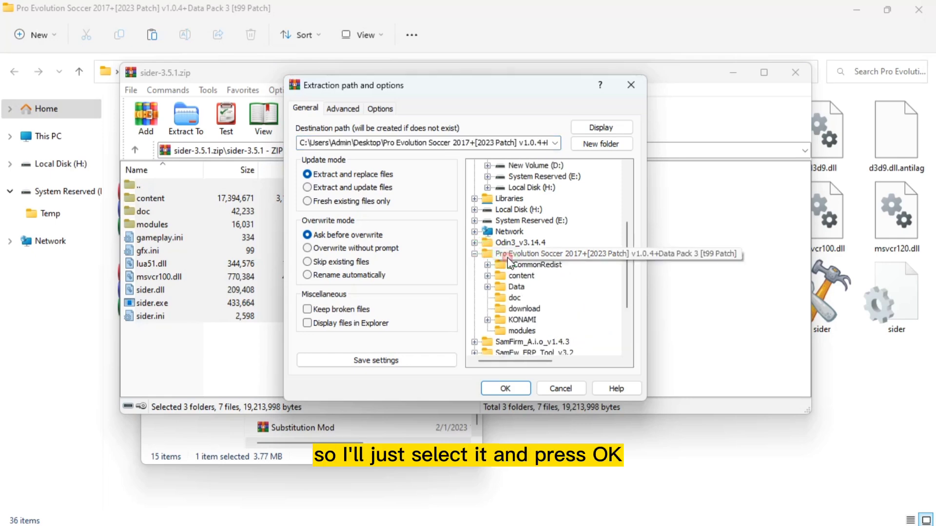
pyautogui.click(545, 256)
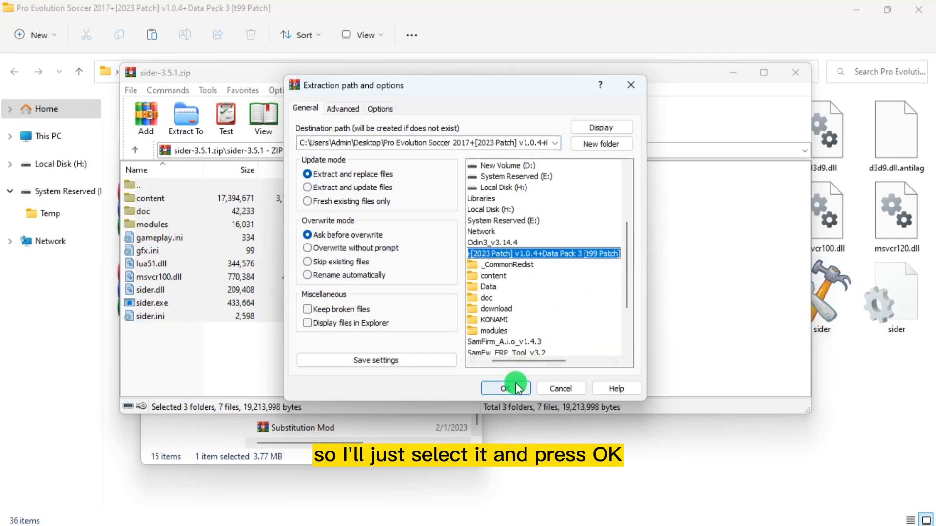
pyautogui.click(516, 389)
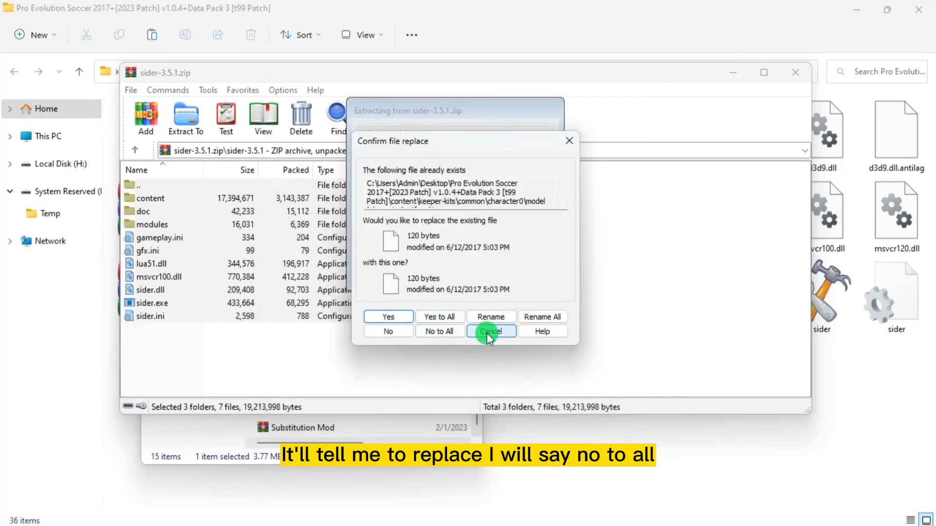
pyautogui.click(450, 331)
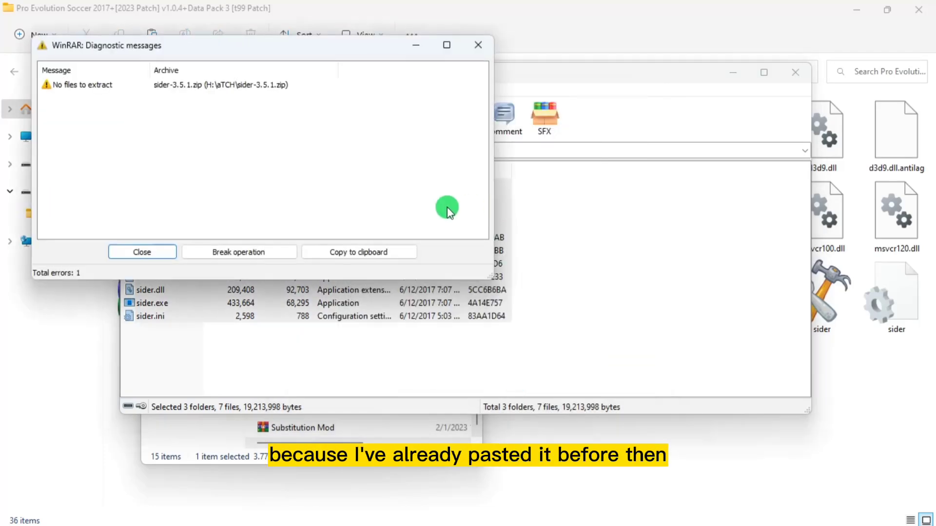
pyautogui.click(479, 47)
pyautogui.click(796, 72)
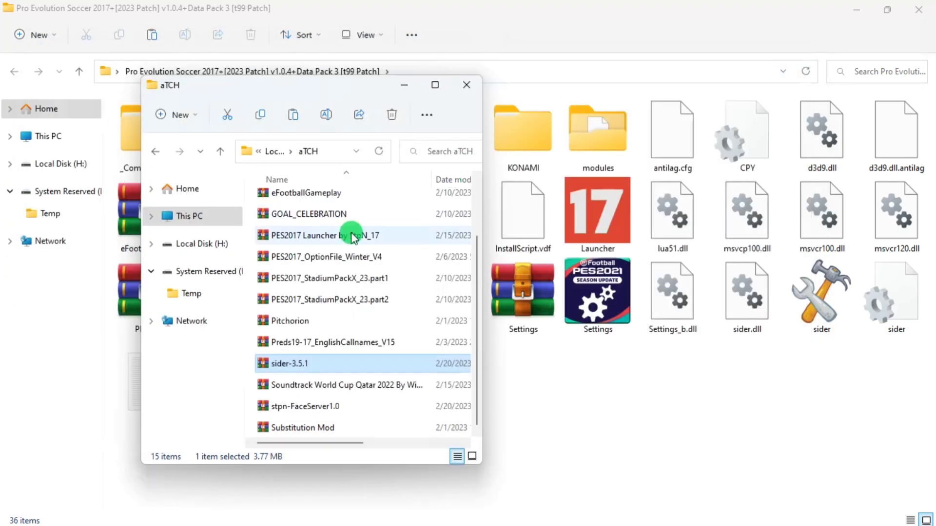
# - Extract the content and modules folders from stpn-FaceServer1.0 into the Pro Evolution Soccer 2017 folder, replacing no existing files, and close the archive
pyautogui.doubleClick(314, 409)
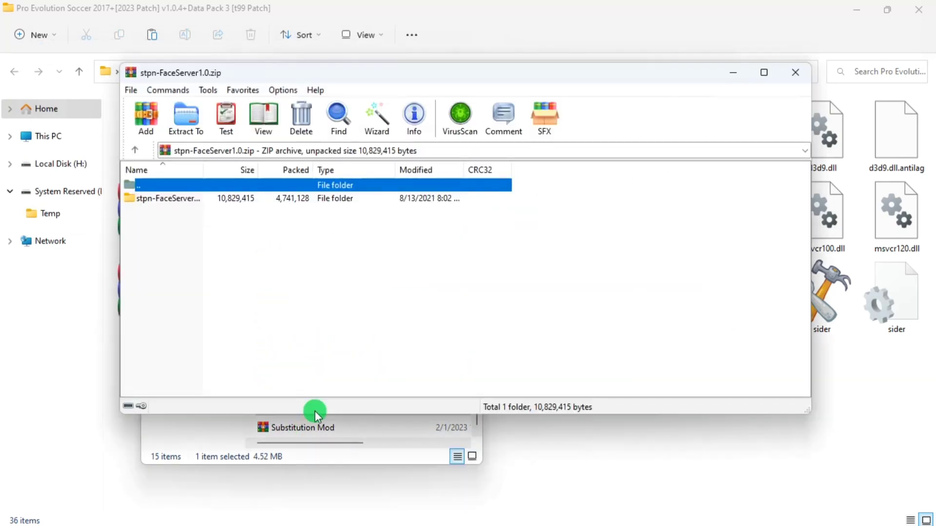
pyautogui.doubleClick(181, 200)
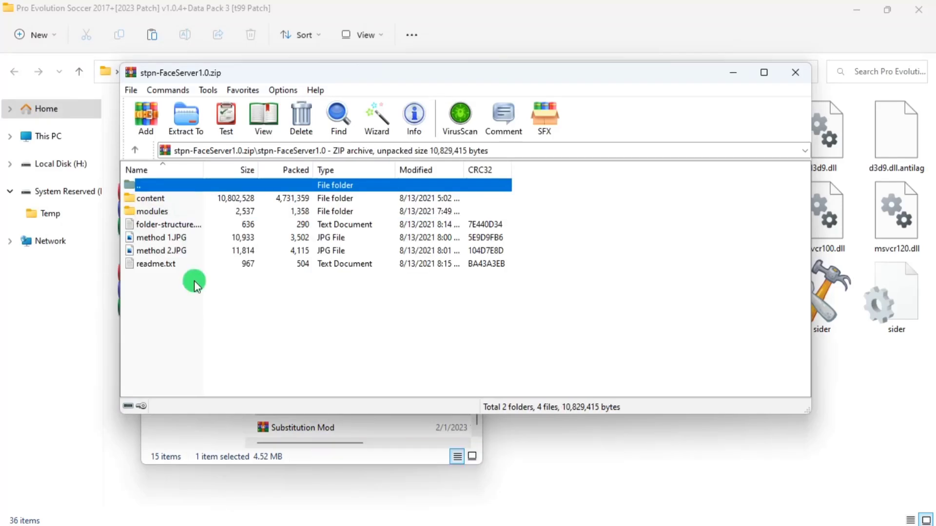
pyautogui.click(243, 212)
pyautogui.keyDown('ctrl'); pyautogui.click(228, 198); pyautogui.keyUp('ctrl')
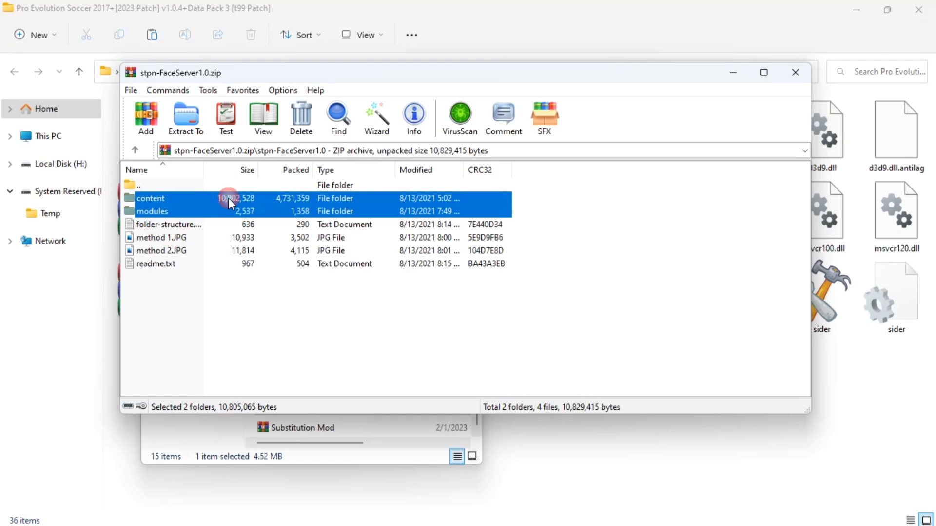
pyautogui.click(186, 118)
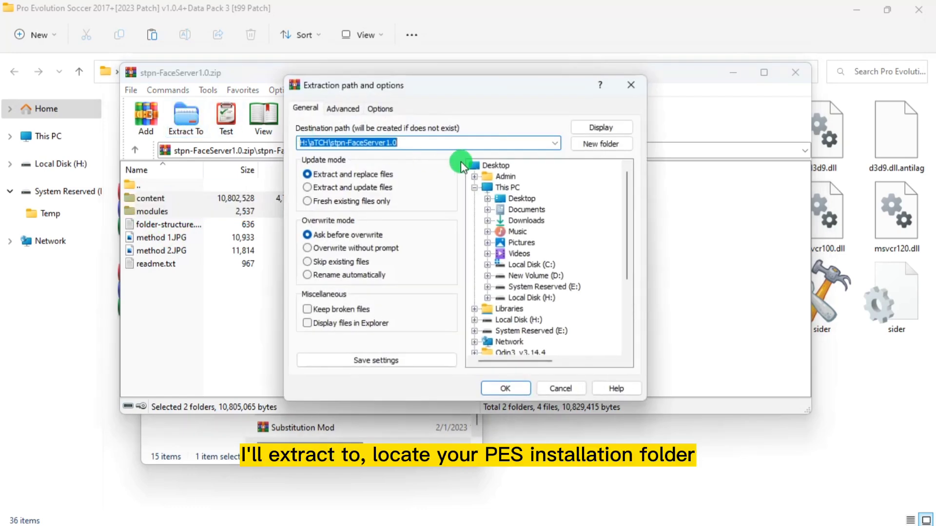
pyautogui.moveTo(627, 221); pyautogui.dragTo(627, 277)
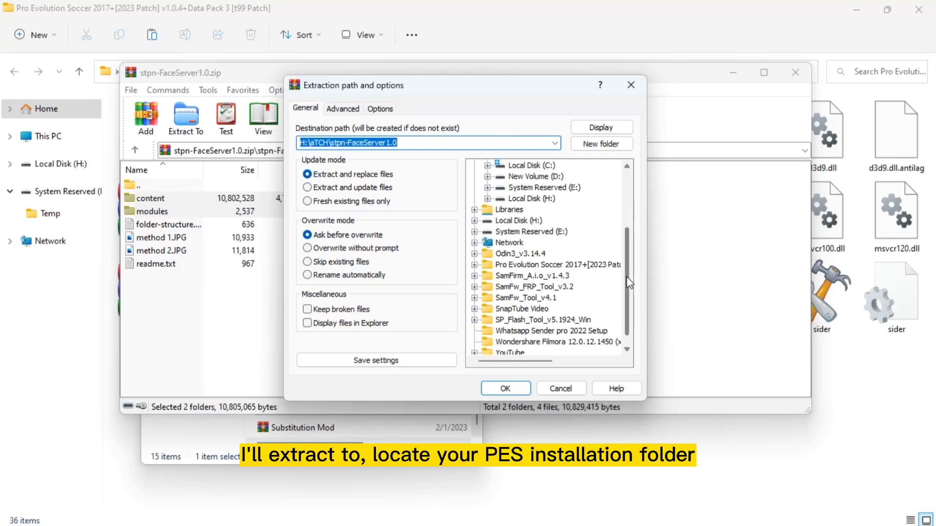
pyautogui.click(580, 266)
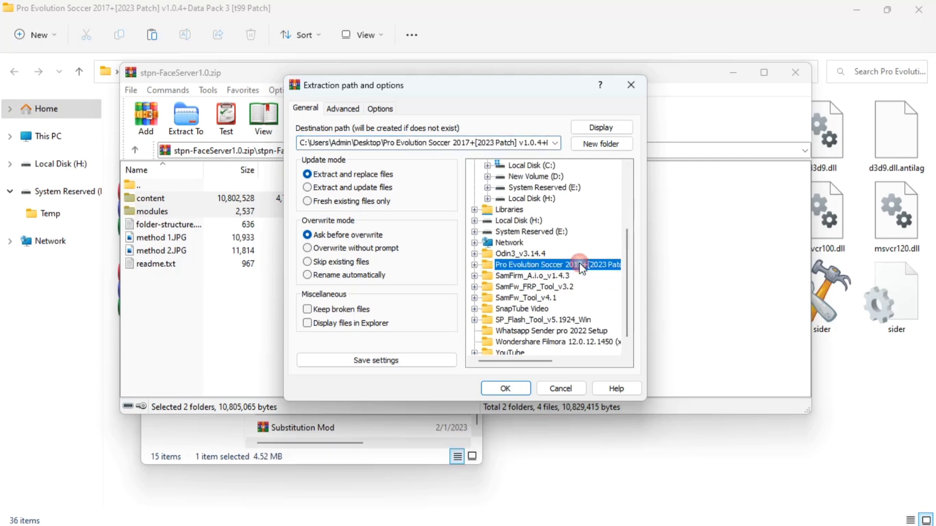
pyautogui.click(507, 391)
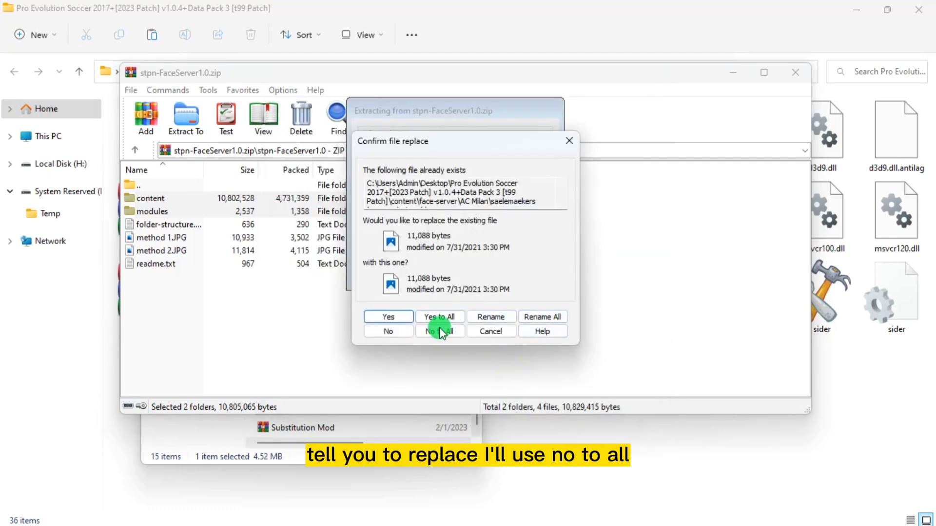
pyautogui.click(449, 332)
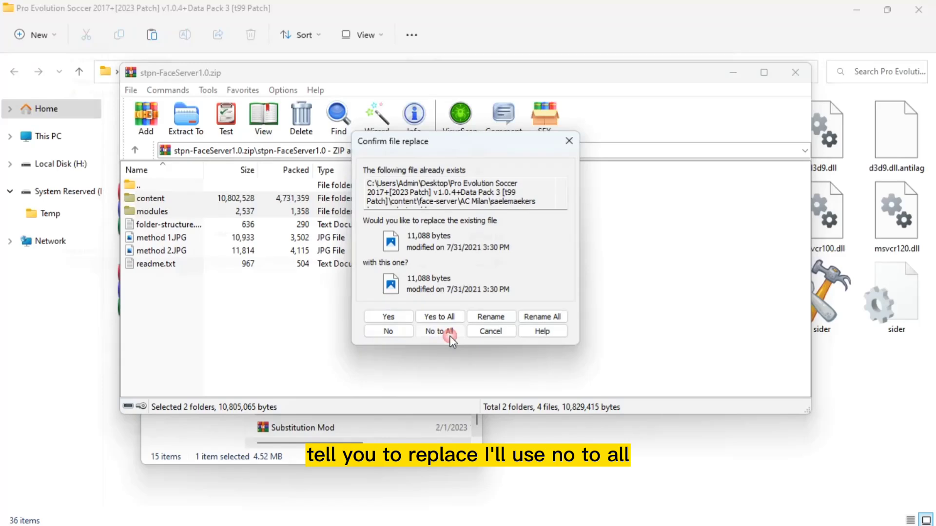
pyautogui.click(480, 47)
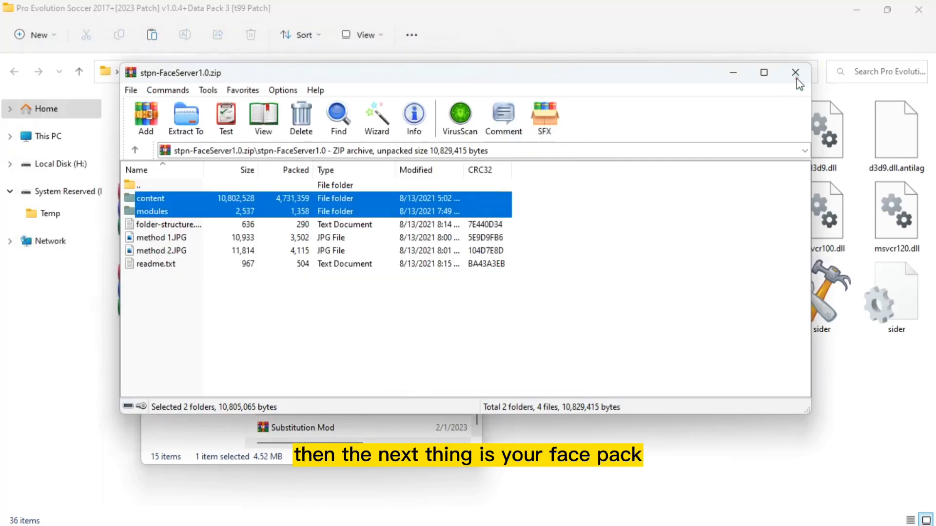
pyautogui.click(795, 77)
# - Open the face-server.part01 archive from the Face folder inside aTCH
pyautogui.click(238, 84)
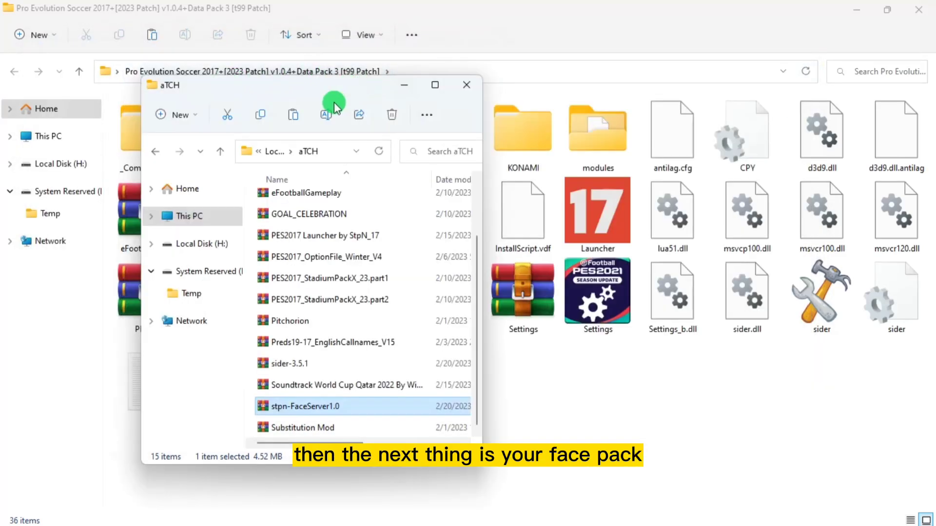
pyautogui.scroll(1, 290, 195)
pyautogui.doubleClick(290, 190)
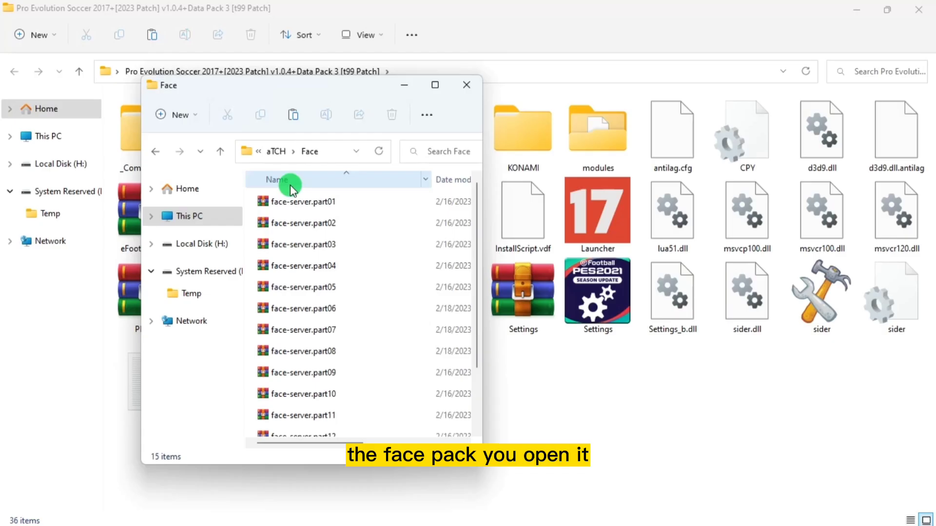
pyautogui.click(316, 202)
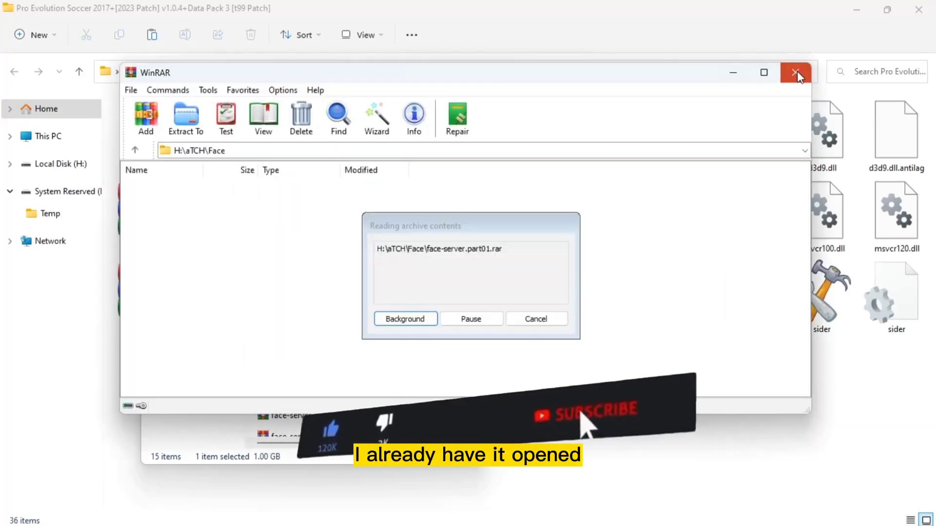
# - Close the archive window that is still loading and switch to the already opened face-server.part01 archive
pyautogui.click(797, 71)
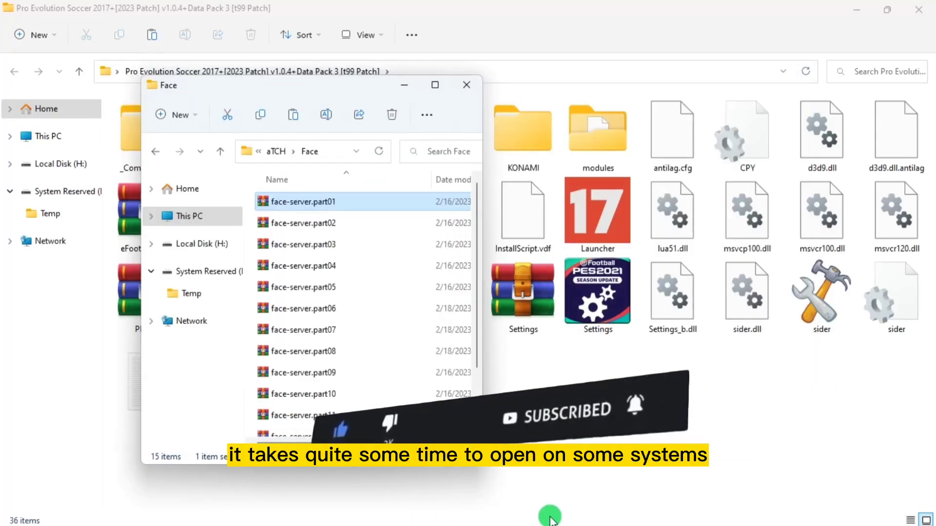
pyautogui.press('super')
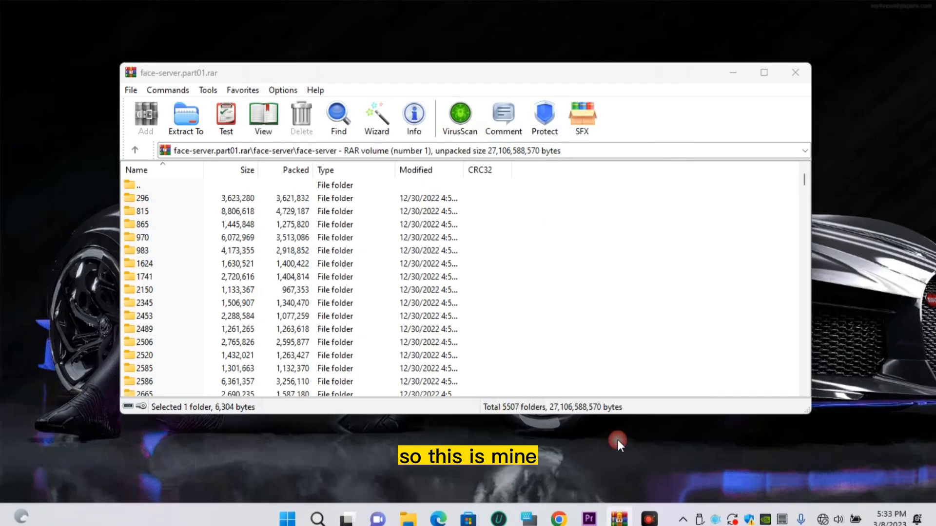
pyautogui.click(618, 440)
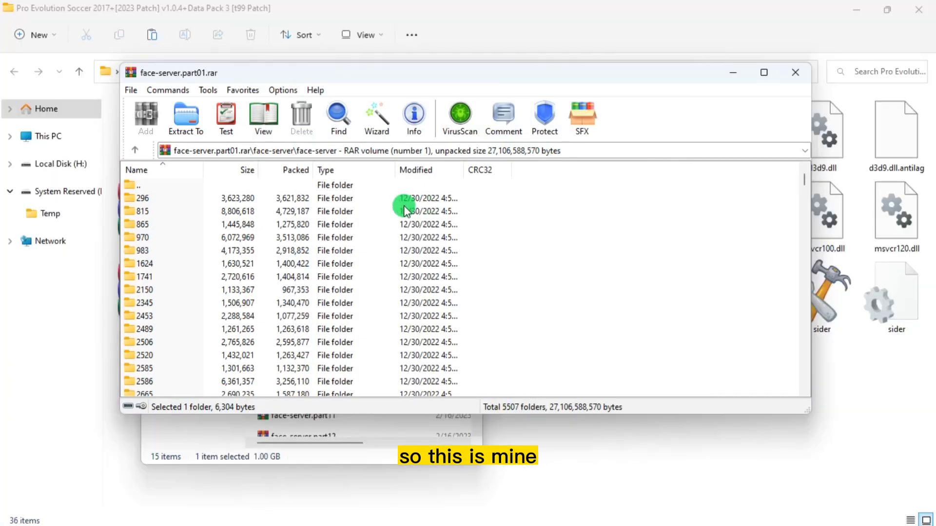
# - Look through the nested face-server folders inside the archive and return to the archive's top level
pyautogui.doubleClick(387, 185)
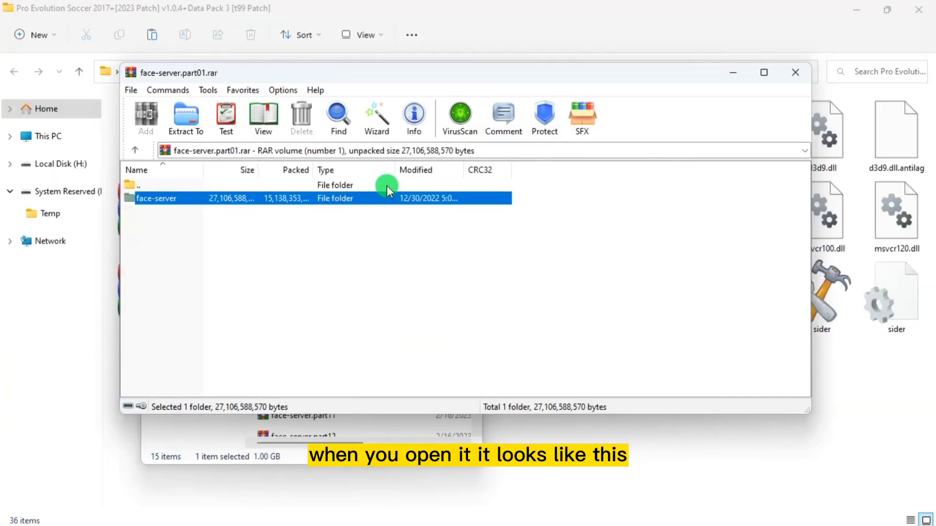
pyautogui.doubleClick(148, 200)
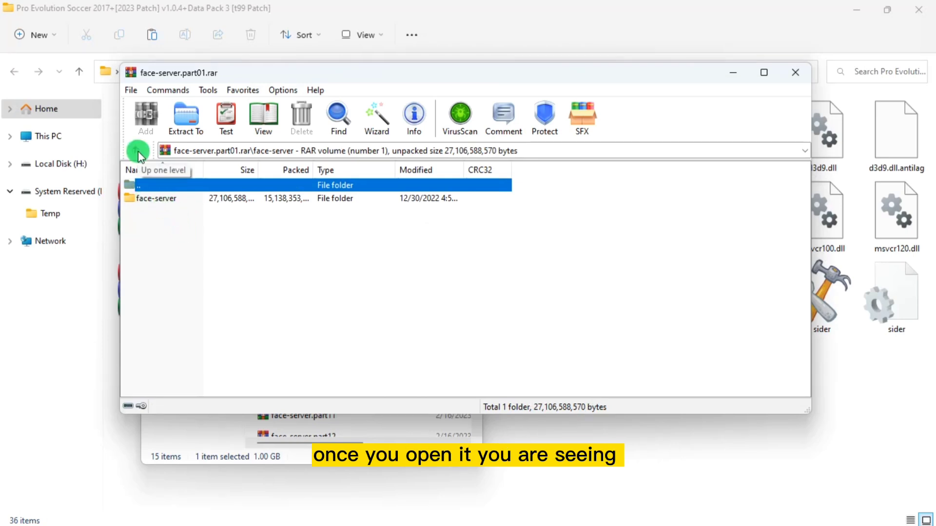
pyautogui.click(156, 200)
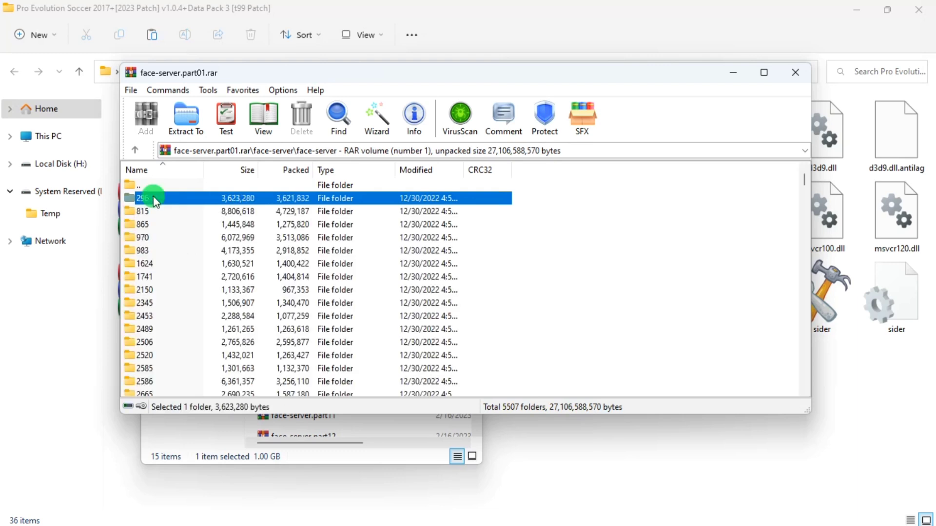
pyautogui.click(137, 149)
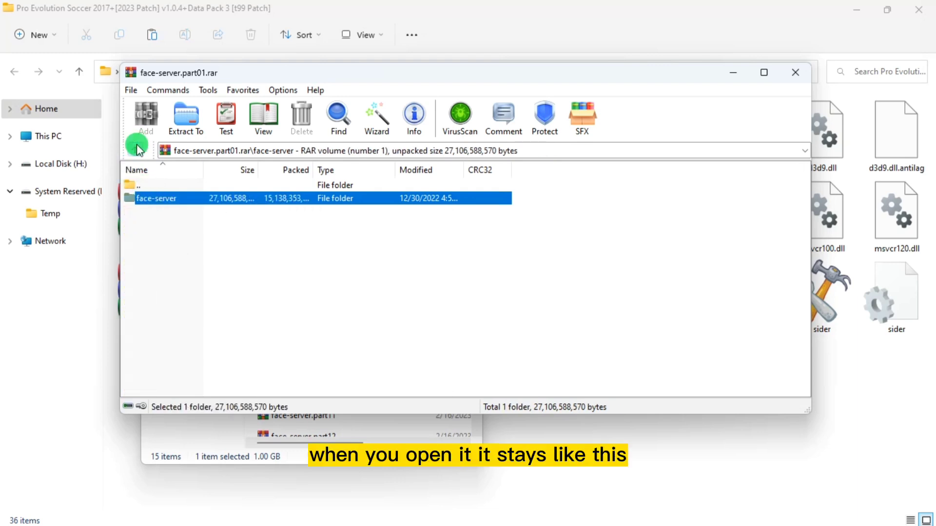
pyautogui.click(137, 149)
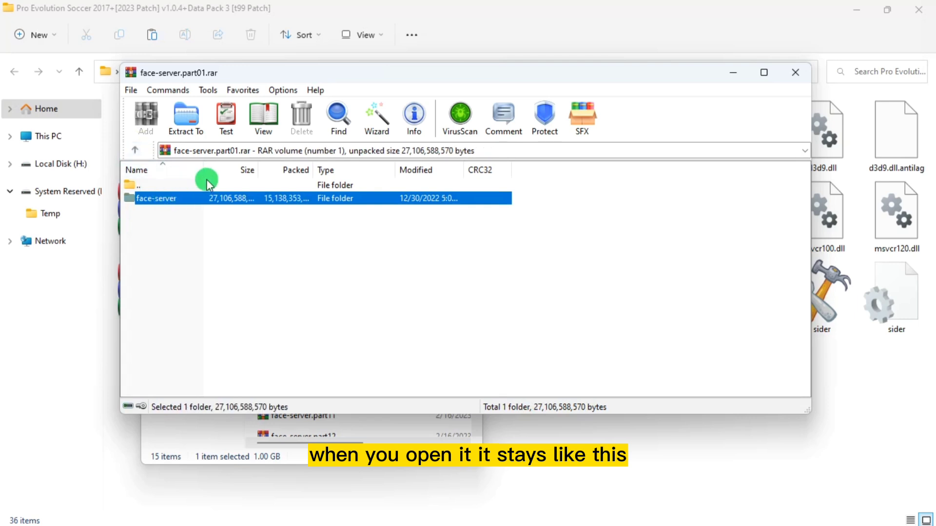
# - Extract the inner face-server folder into the Pro Evolution Soccer 2017 content folder, replacing no existing files, and close the archive and the Face folder
pyautogui.doubleClick(162, 200)
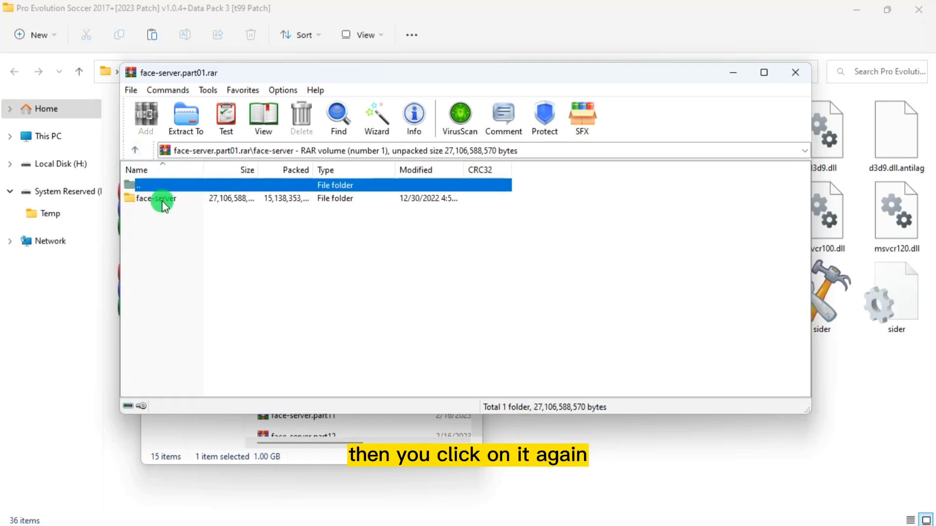
pyautogui.click(145, 200)
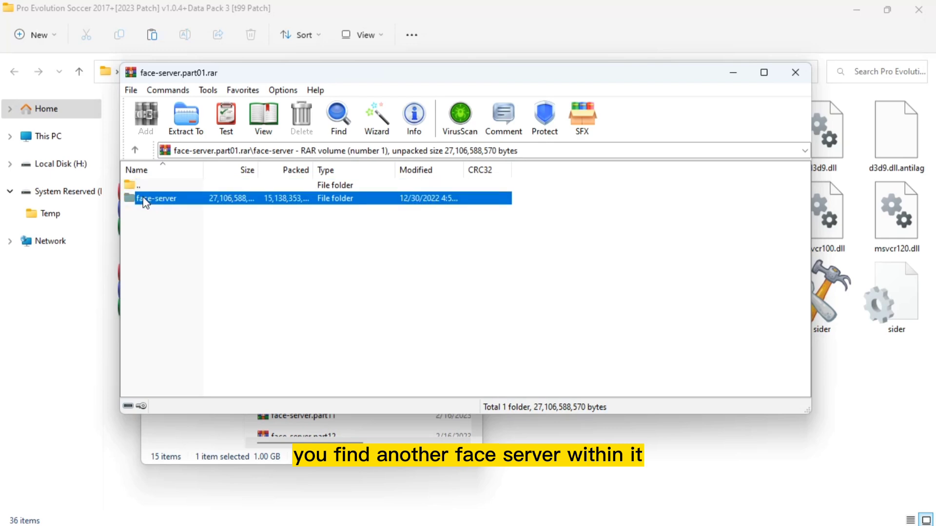
pyautogui.click(184, 121)
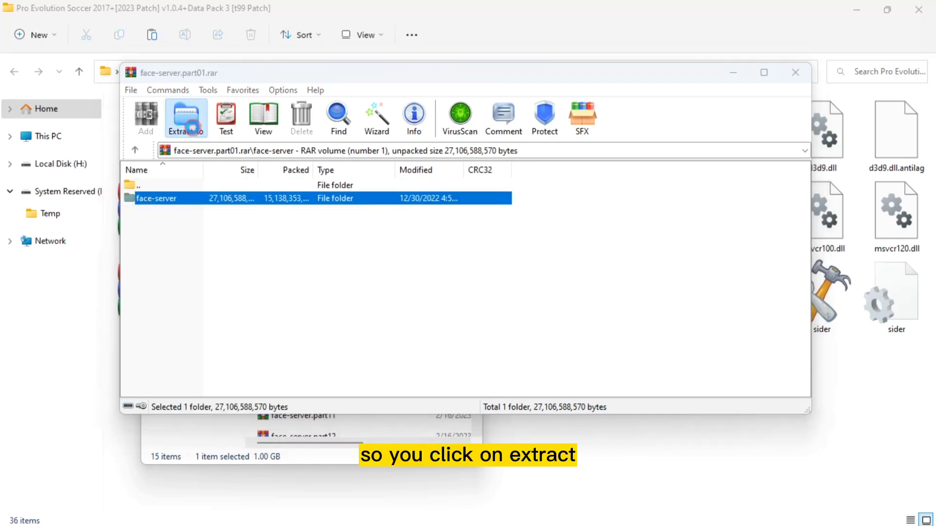
pyautogui.click(544, 170)
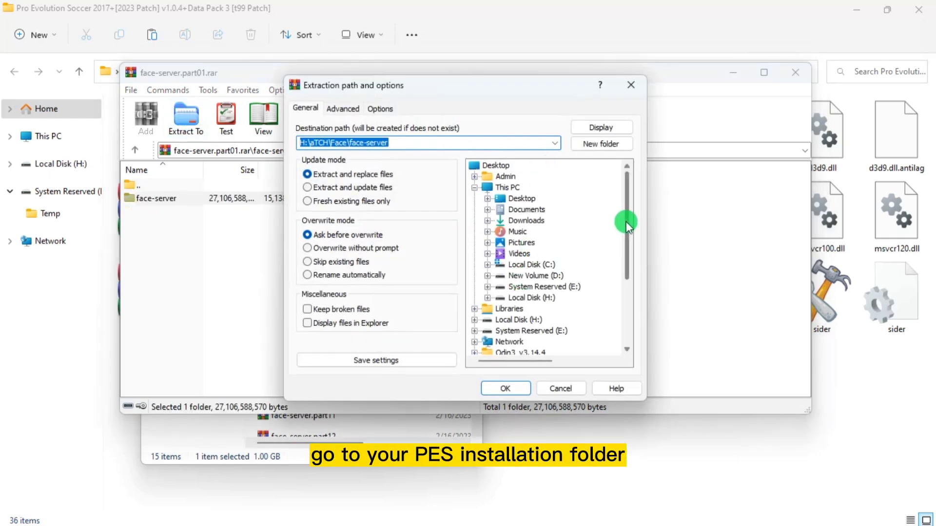
pyautogui.moveTo(626, 221); pyautogui.dragTo(626, 309)
pyautogui.click(489, 258)
pyautogui.click(475, 254)
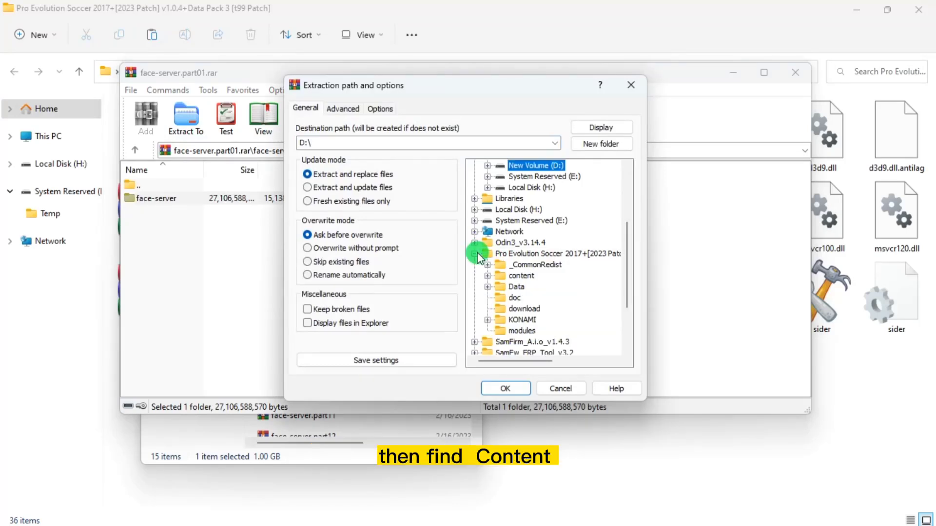
pyautogui.click(487, 276)
pyautogui.click(526, 276)
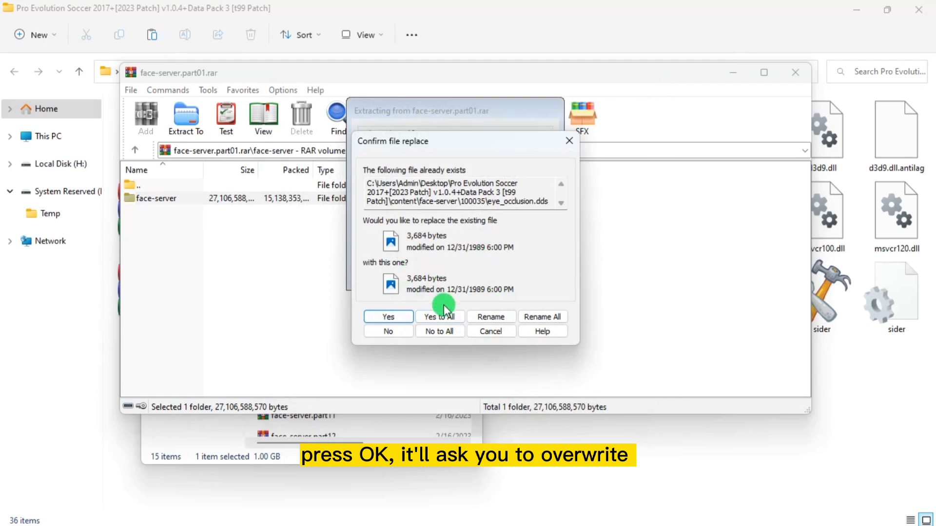
pyautogui.click(453, 333)
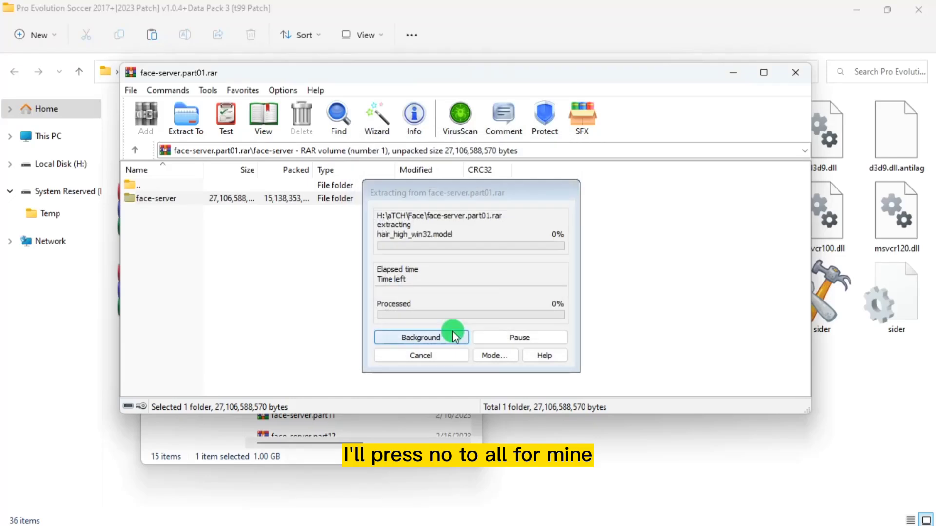
pyautogui.click(795, 73)
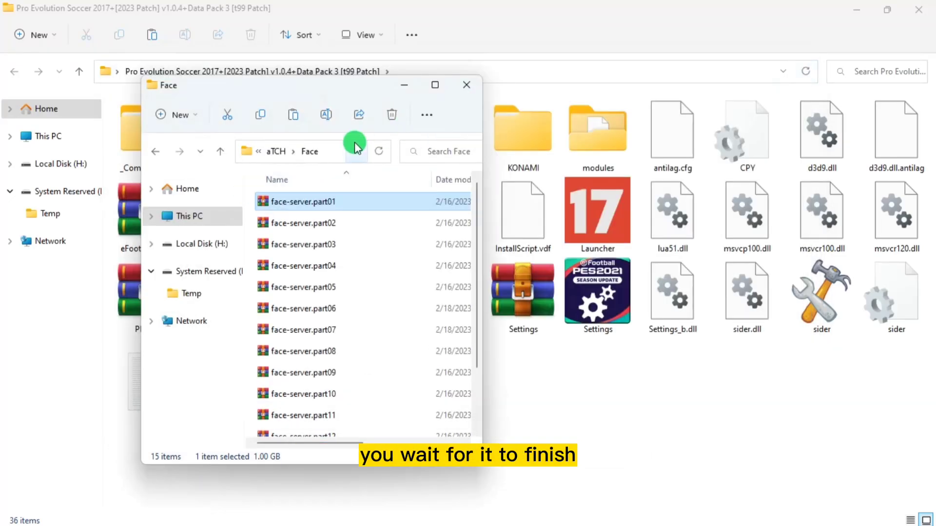
pyautogui.click(466, 85)
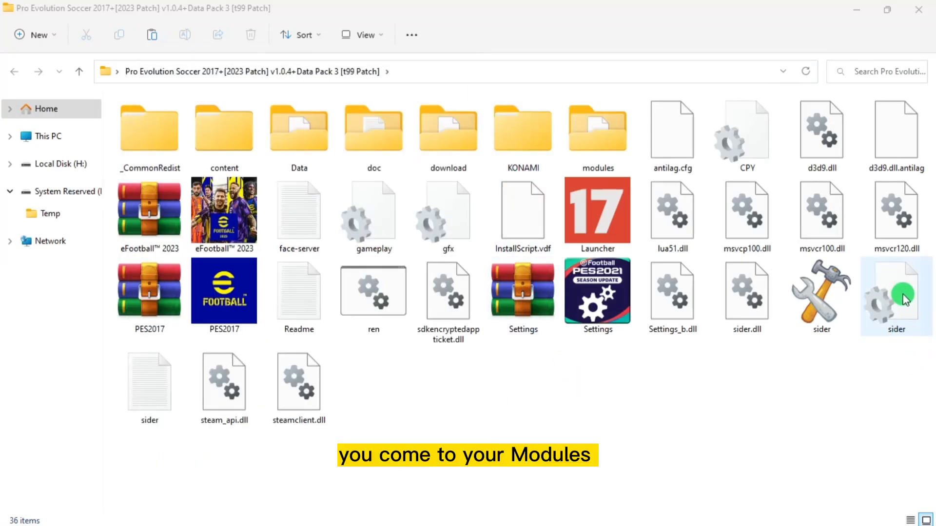
# - Copy the full file name of stpn-FaceServer.lua in the modules folder
pyautogui.doubleClick(580, 142)
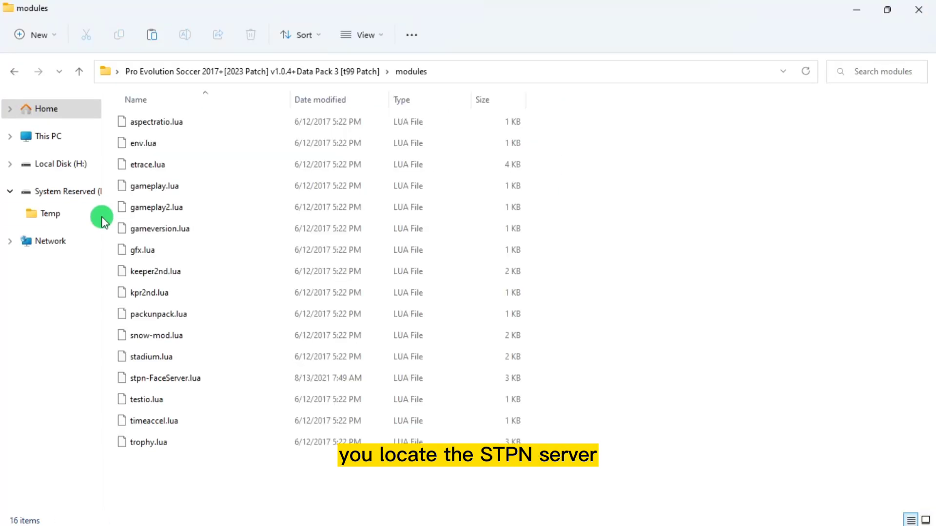
pyautogui.click(168, 380)
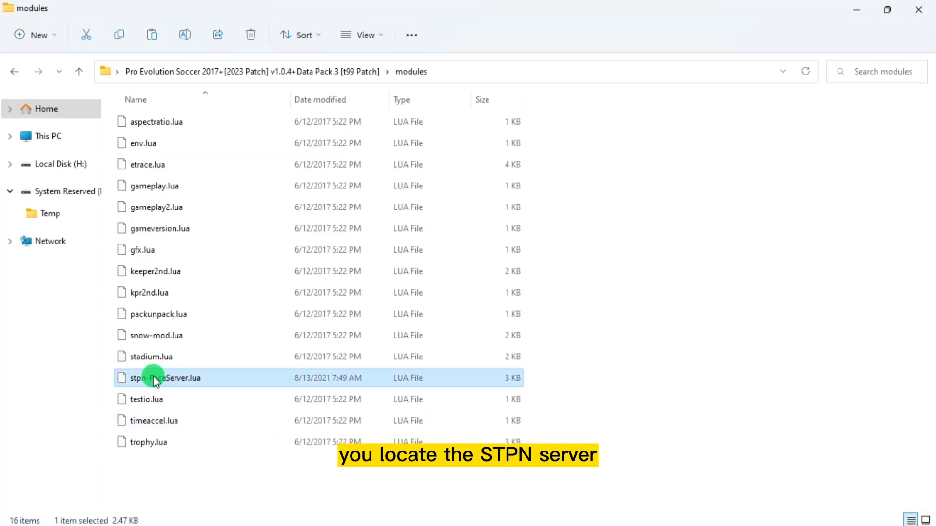
pyautogui.click(155, 382)
pyautogui.moveTo(201, 378); pyautogui.dragTo(121, 379)
pyautogui.hotkey('ctrl', 'c')
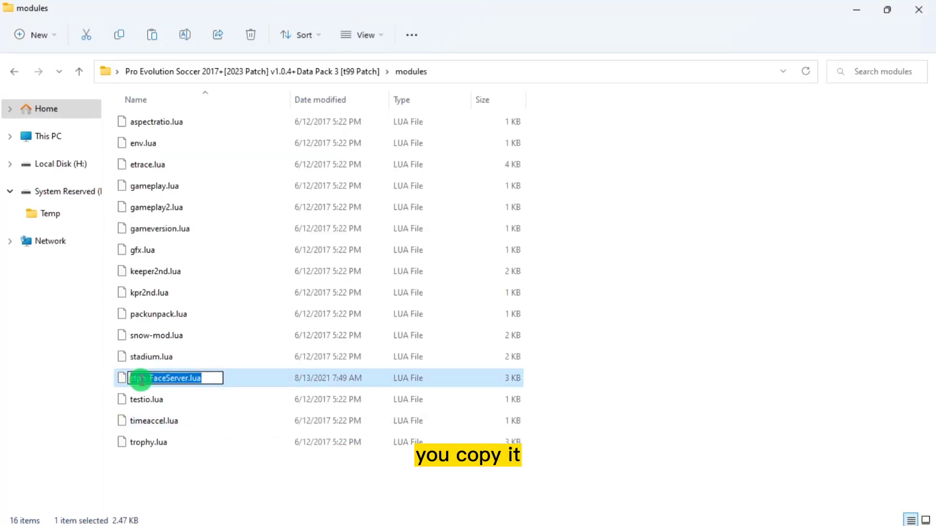
# - Open the sider configuration file in the game folder and paste stpn-FaceServer.lua on a new line below the last extension module
pyautogui.click(307, 70)
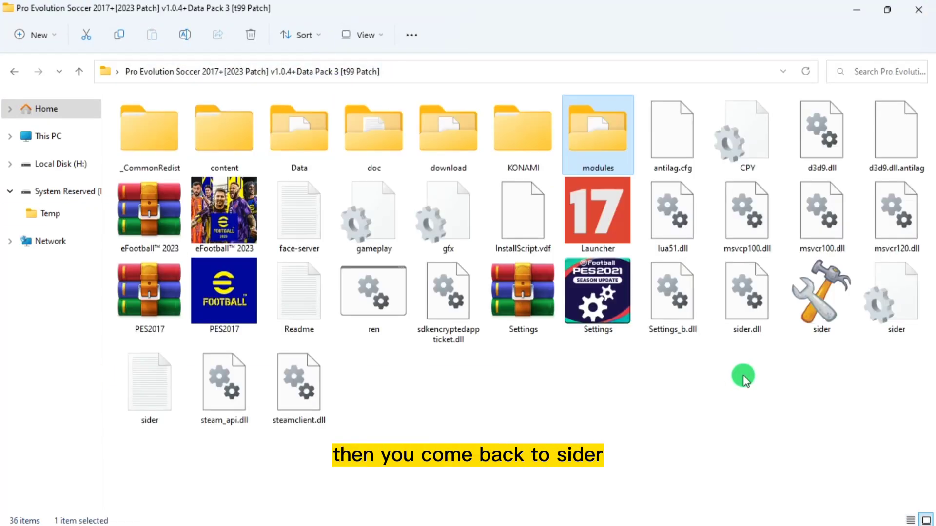
pyautogui.doubleClick(875, 326)
pyautogui.hotkey('ctrl', 'End')
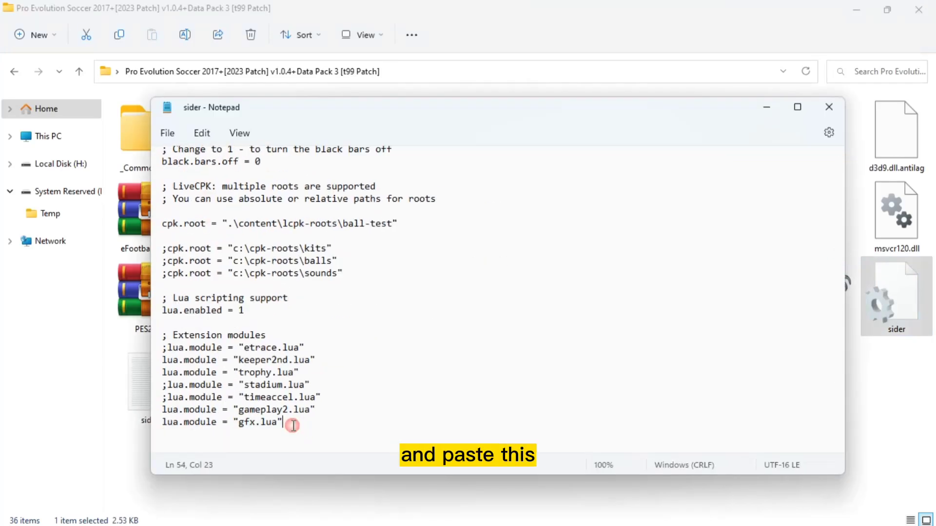
pyautogui.press('Return')
pyautogui.hotkey('ctrl', 'v')
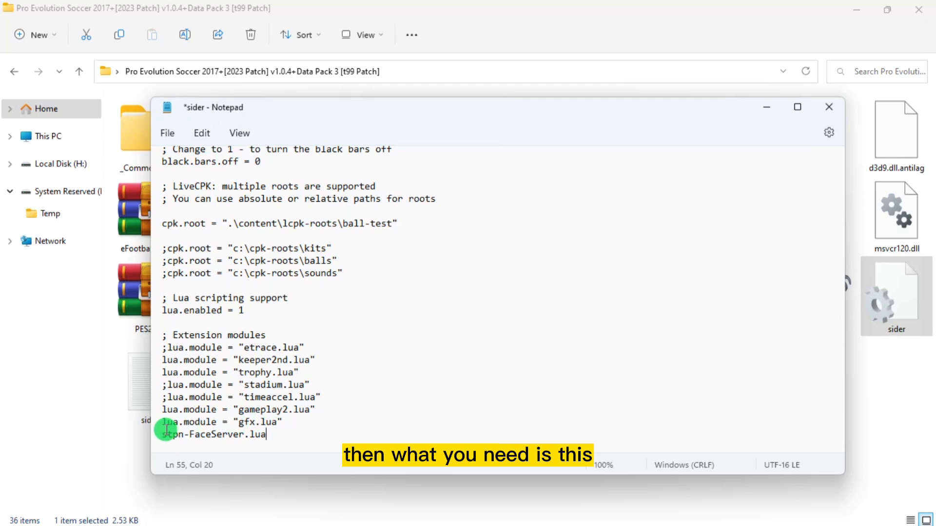
# - Rework the pasted line into lua.module = "stpn-FaceServer.lua", modelled on the gfx.lua line, and save and close the file
pyautogui.moveTo(162, 422); pyautogui.dragTo(261, 422)
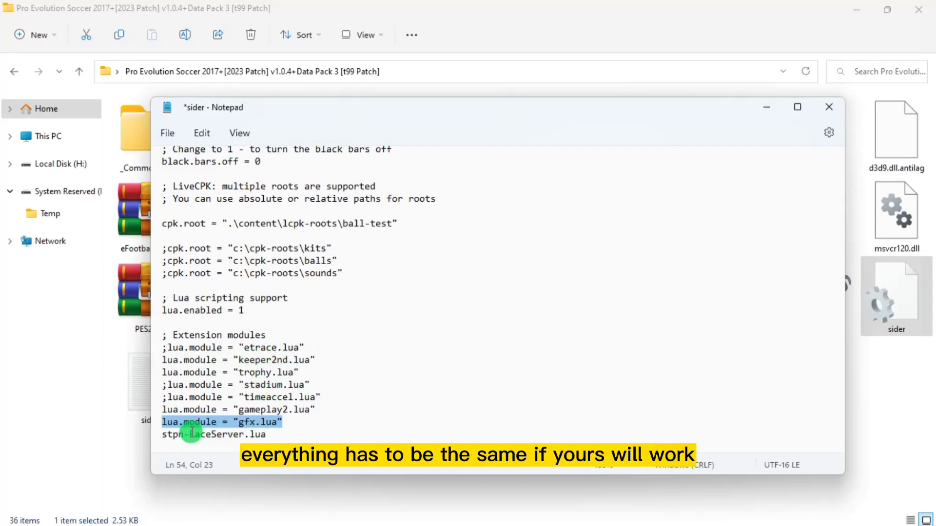
pyautogui.moveTo(164, 436); pyautogui.dragTo(156, 442)
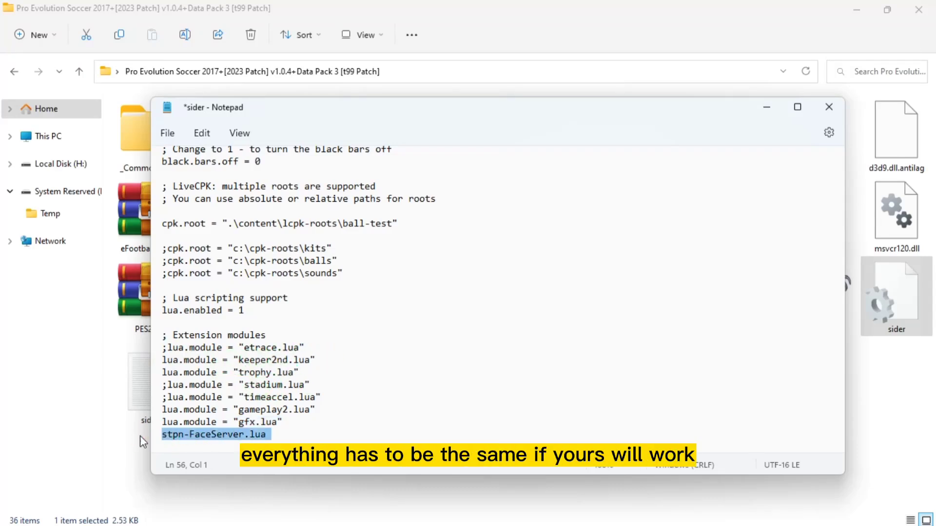
pyautogui.doubleClick(164, 436)
pyautogui.click(163, 435)
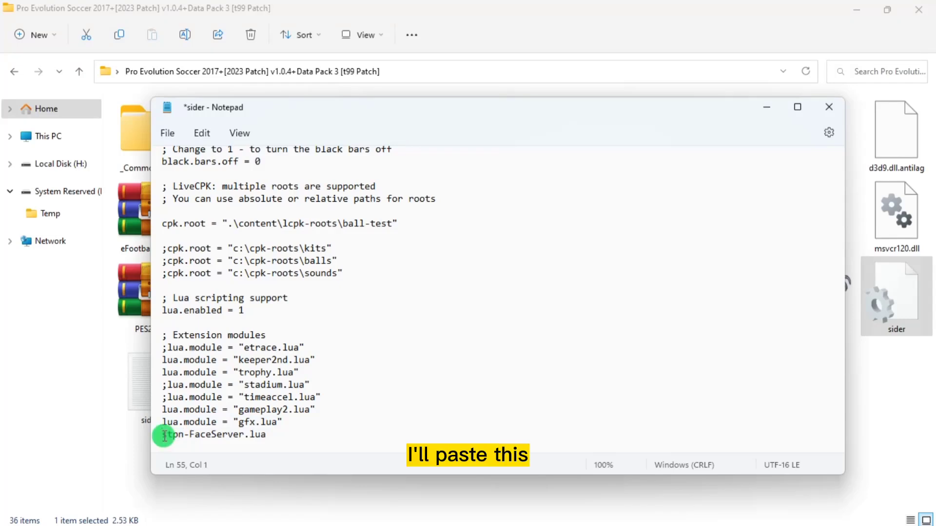
pyautogui.write('lua.module = "gfx.lua"')
pyautogui.moveTo(283, 434); pyautogui.dragTo(372, 433)
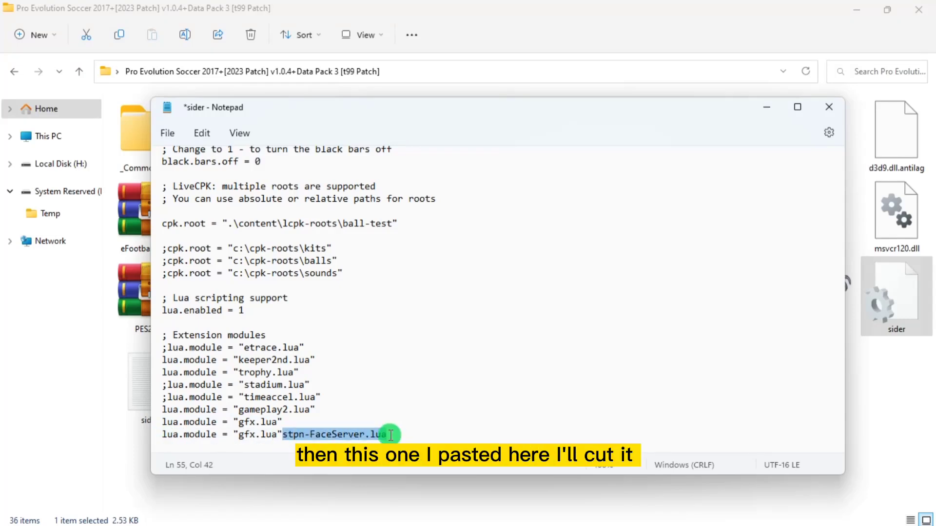
pyautogui.hotkey('ctrl', 'x')
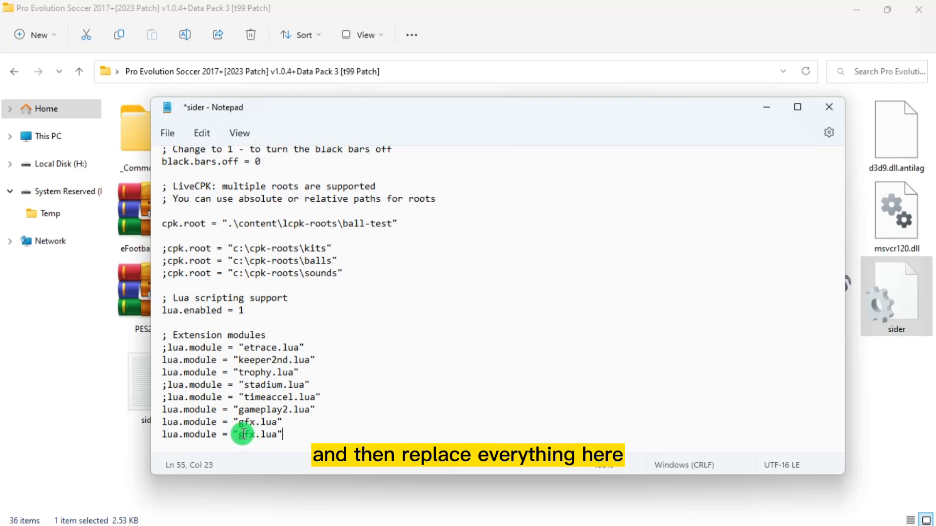
pyautogui.moveTo(239, 436); pyautogui.dragTo(278, 435)
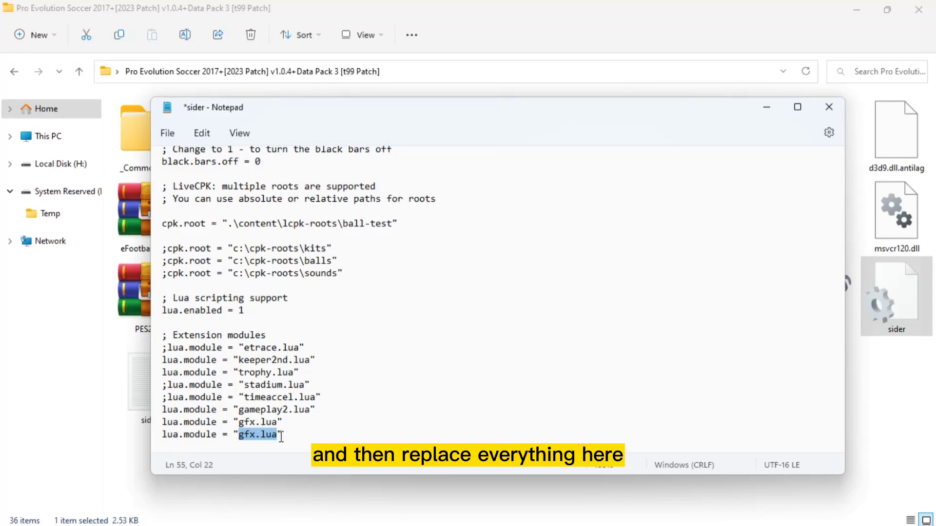
pyautogui.hotkey('ctrl', 'v')
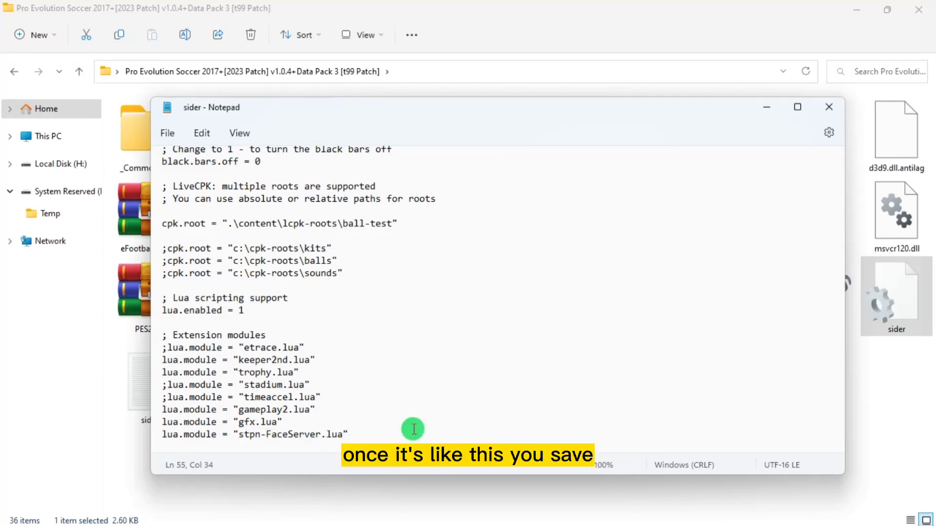
pyautogui.click(839, 115)
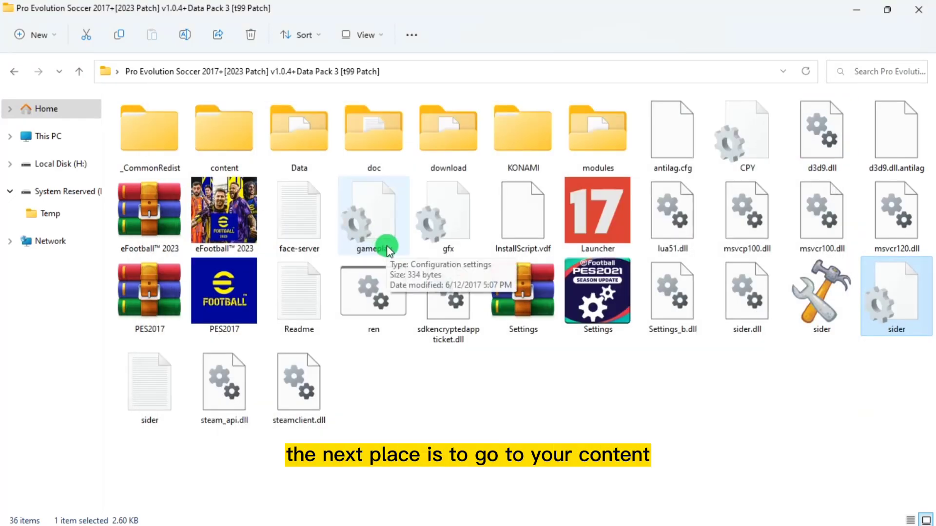
# - Rename the map text document at the end of the face-server folder inside content to no map
pyautogui.doubleClick(246, 153)
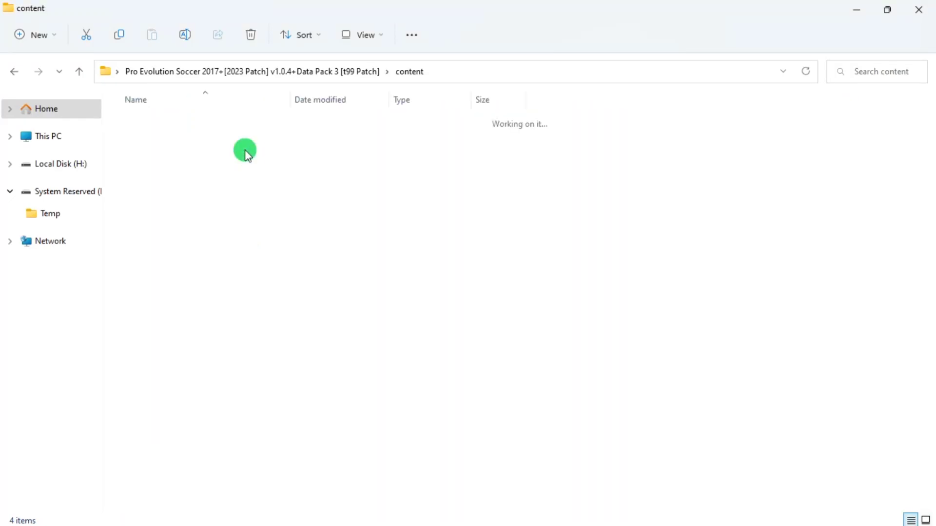
pyautogui.doubleClick(149, 128)
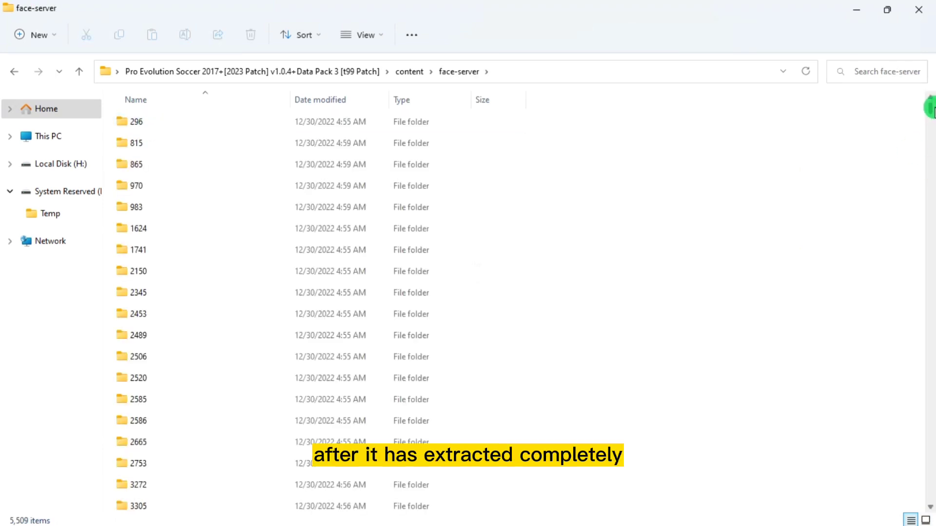
pyautogui.moveTo(931, 108); pyautogui.dragTo(933, 512)
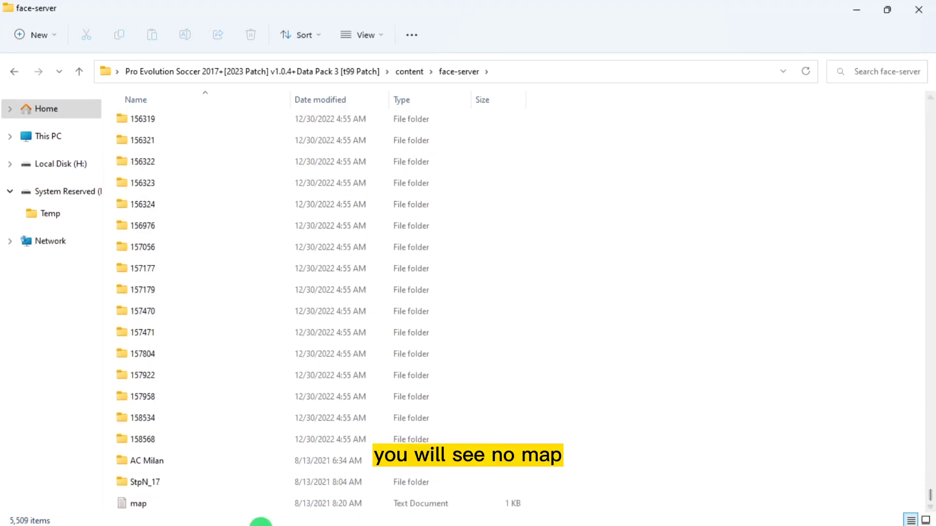
pyautogui.click(158, 505)
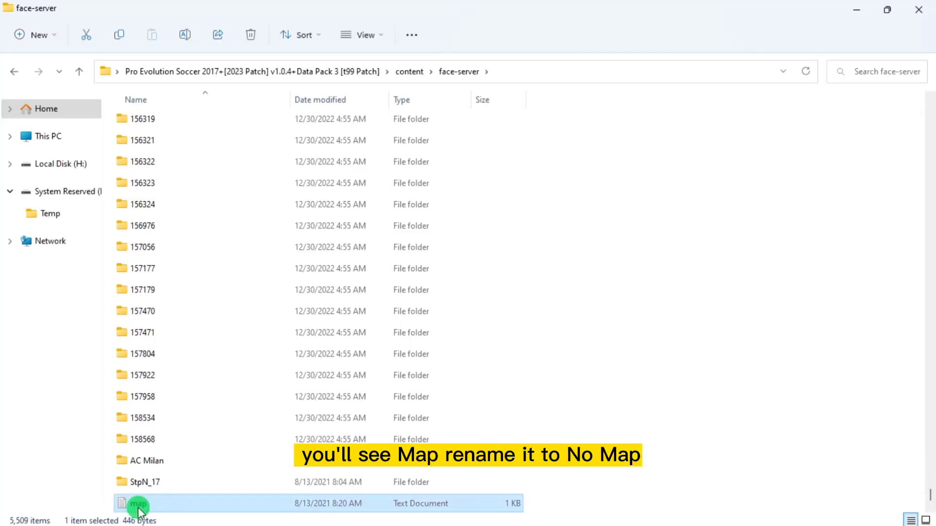
pyautogui.click(138, 505)
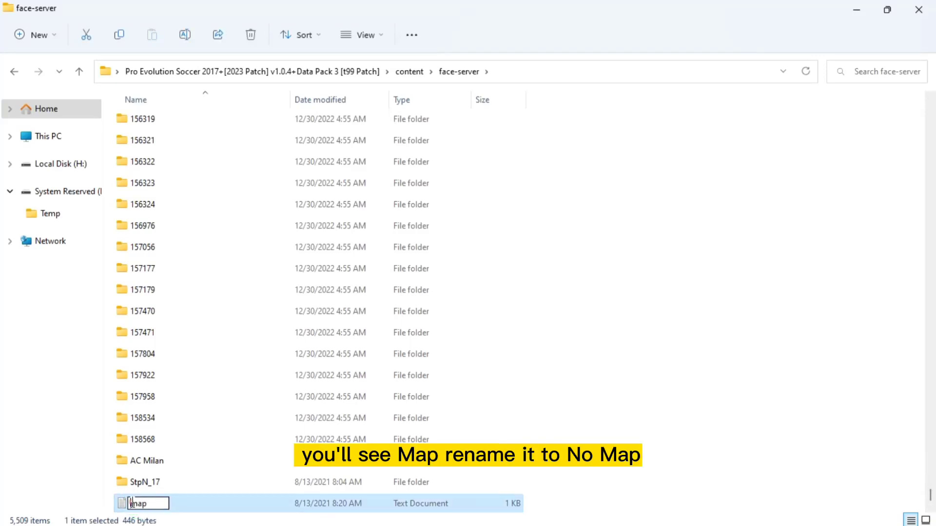
pyautogui.write('no')
pyautogui.click(844, 301)
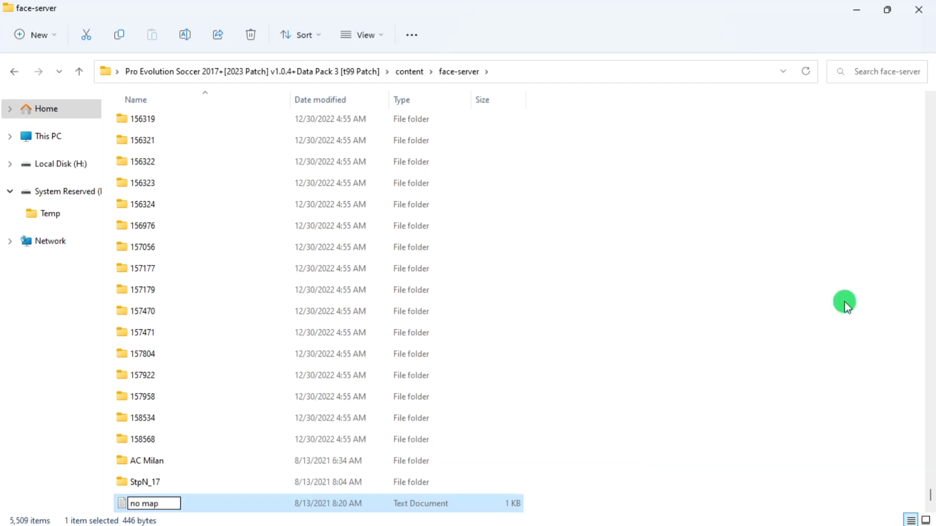
# - Reopen the face-server folder to check the renamed no map file, and return to the main game folder
pyautogui.click(323, 72)
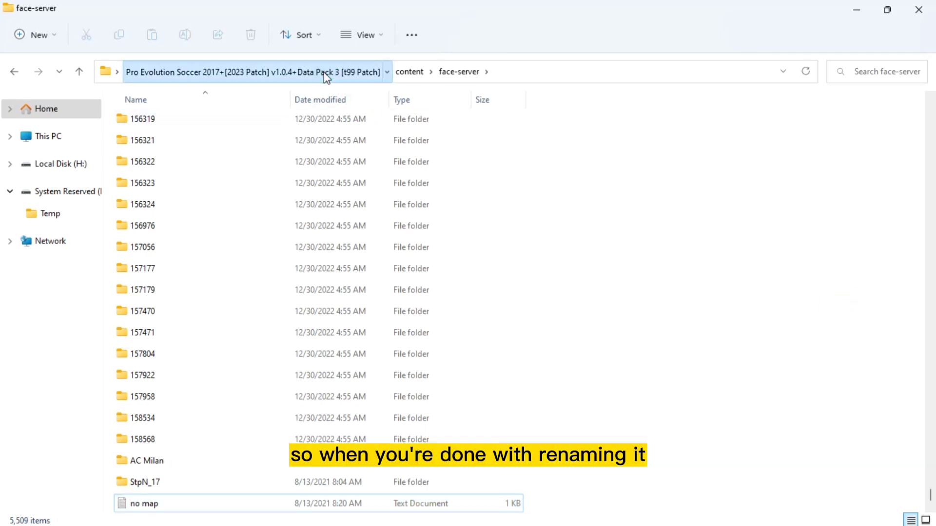
pyautogui.press('Return')
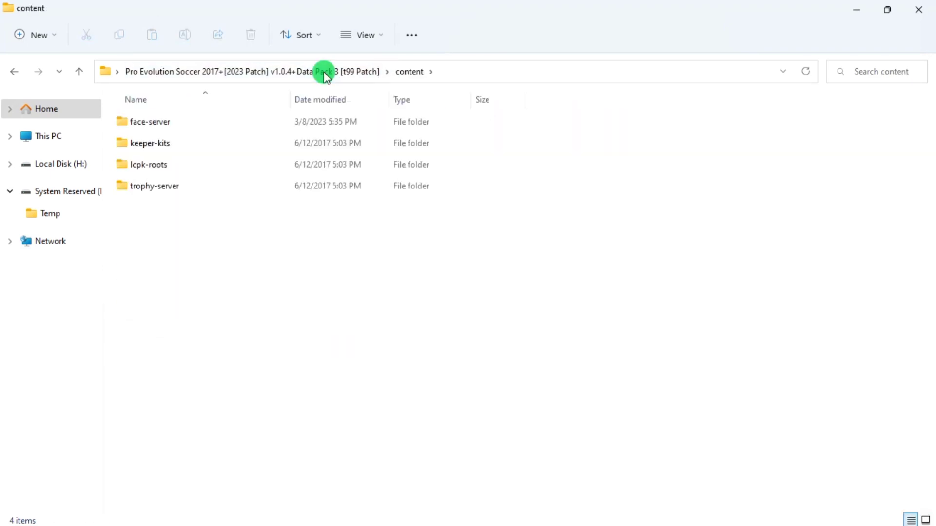
pyautogui.click(232, 123)
pyautogui.doubleClick(233, 125)
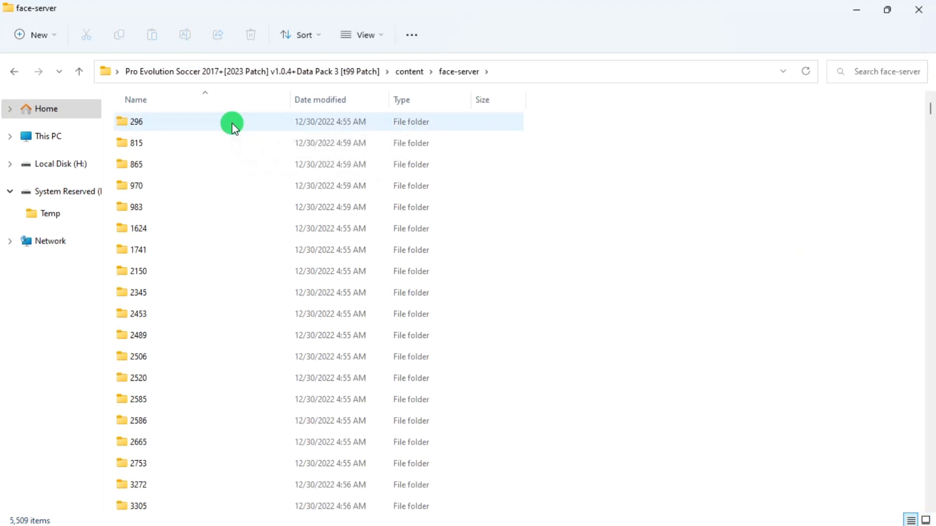
pyautogui.press('End')
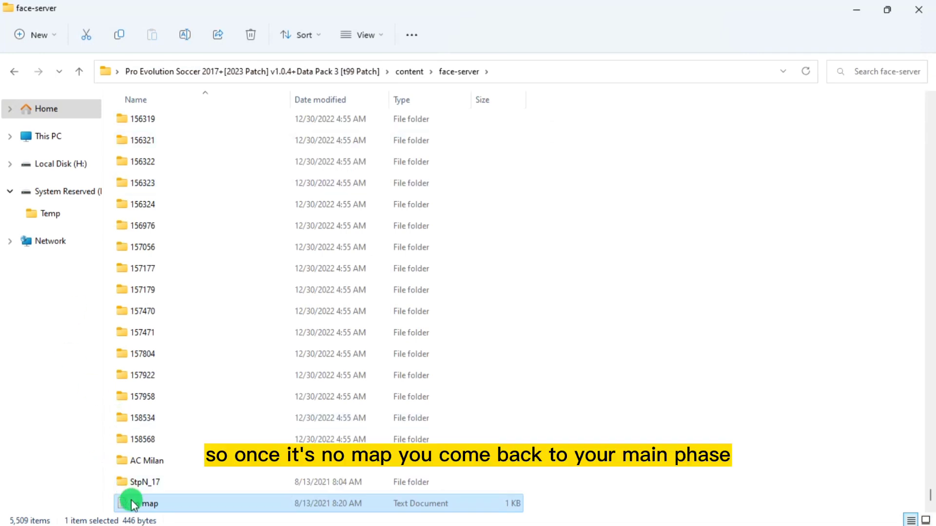
pyautogui.click(210, 74)
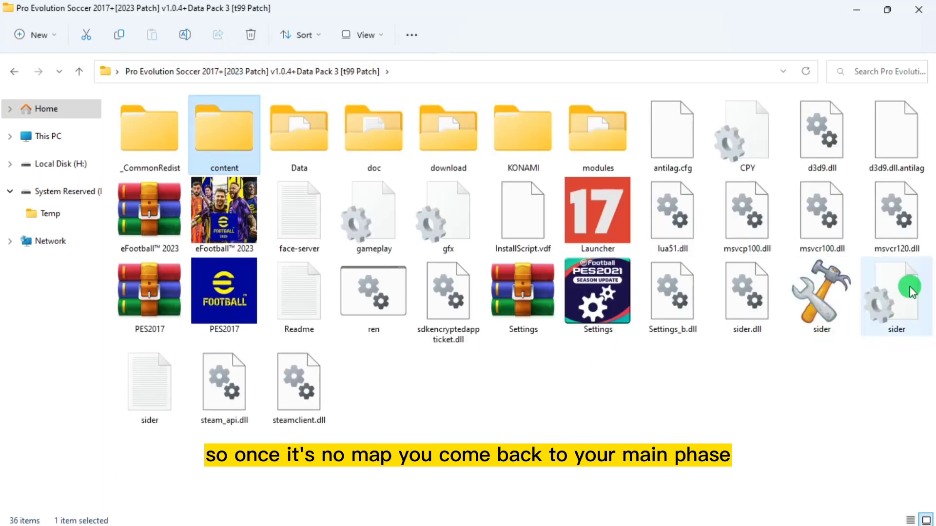
# - Launch the sider application and the PES2017 game from the game folder, and skip the game's intro
pyautogui.doubleClick(833, 298)
pyautogui.click(147, 86)
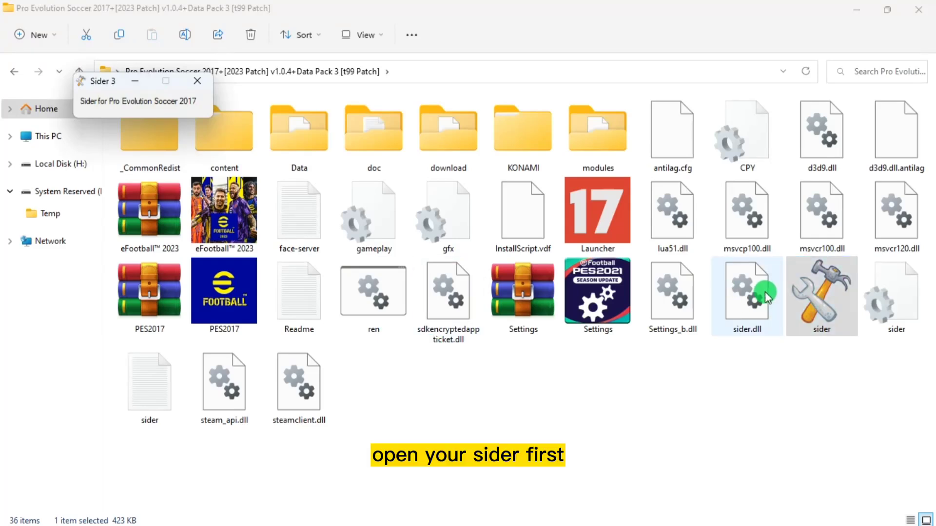
pyautogui.doubleClick(234, 302)
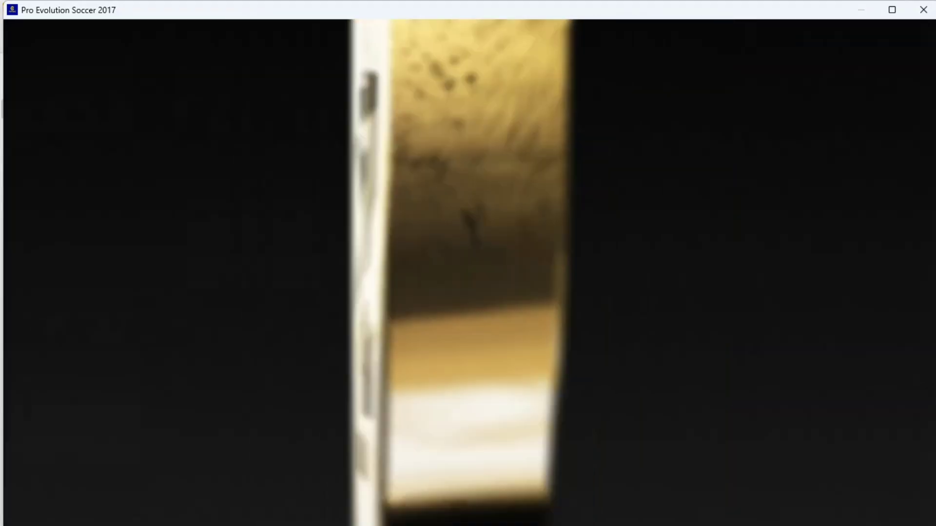
pyautogui.press('Return')
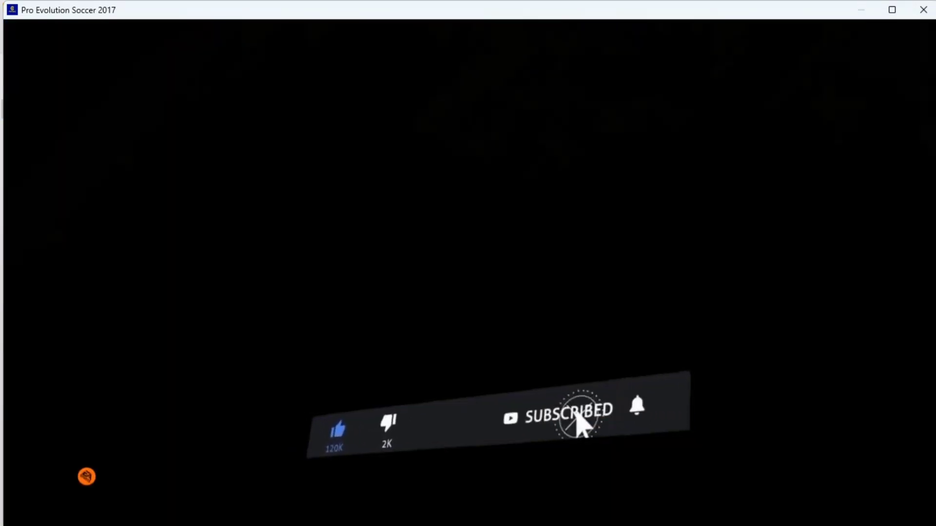
# - Go to Edit Player in the Extras edit menu and open the AFC Bournemouth squad to examine the player faces
pyautogui.press('q')
pyautogui.press('Right')
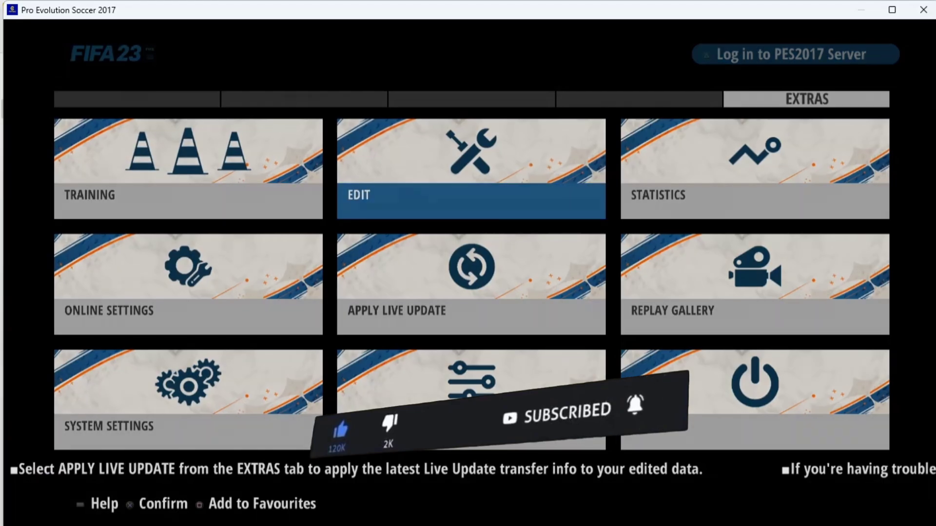
pyautogui.press('Return')
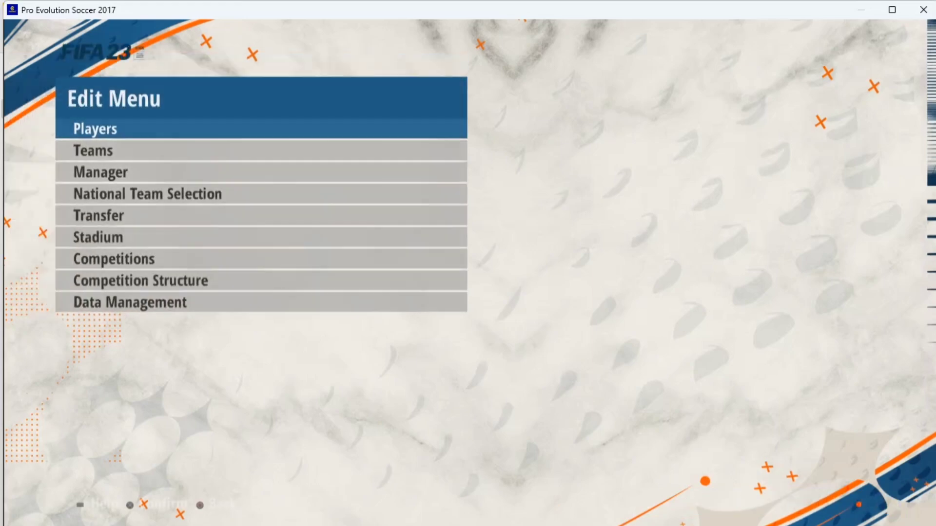
pyautogui.press('Return')
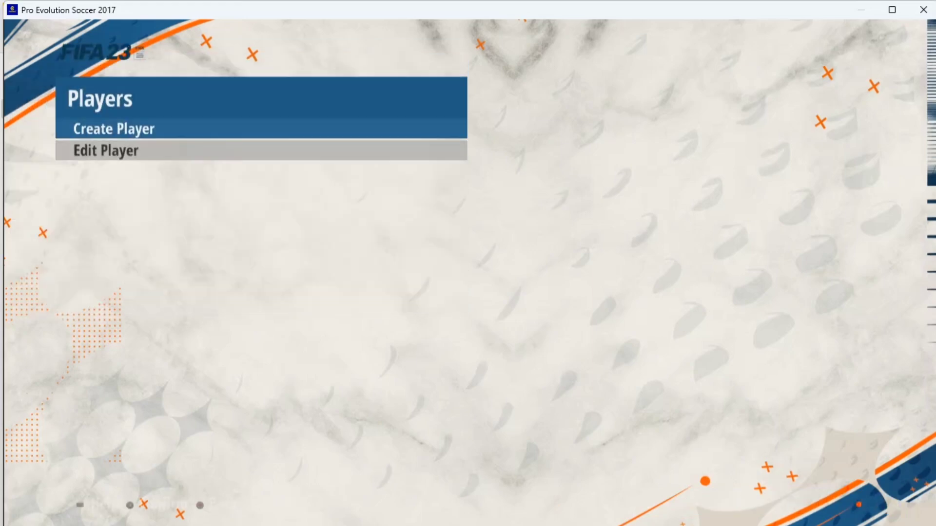
pyautogui.press('Down')
pyautogui.press('Return')
pyautogui.press('Return')
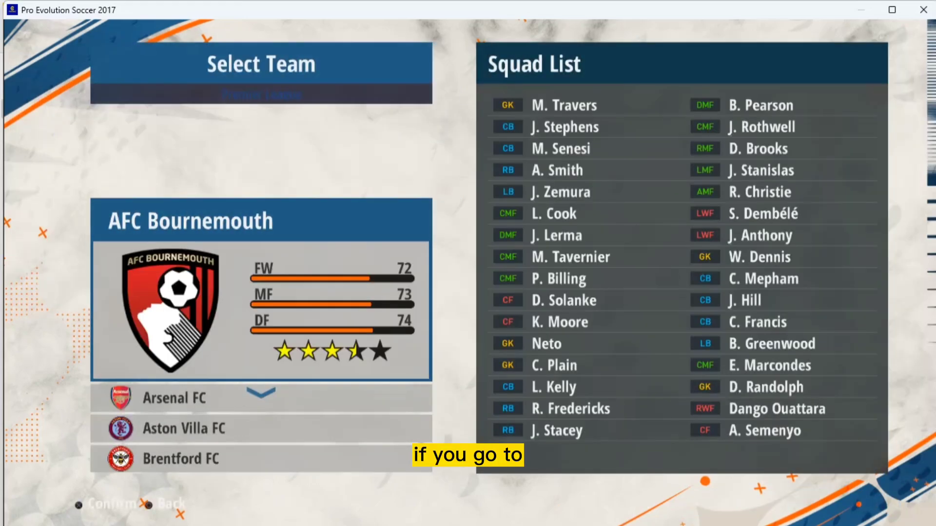
pyautogui.press('Return')
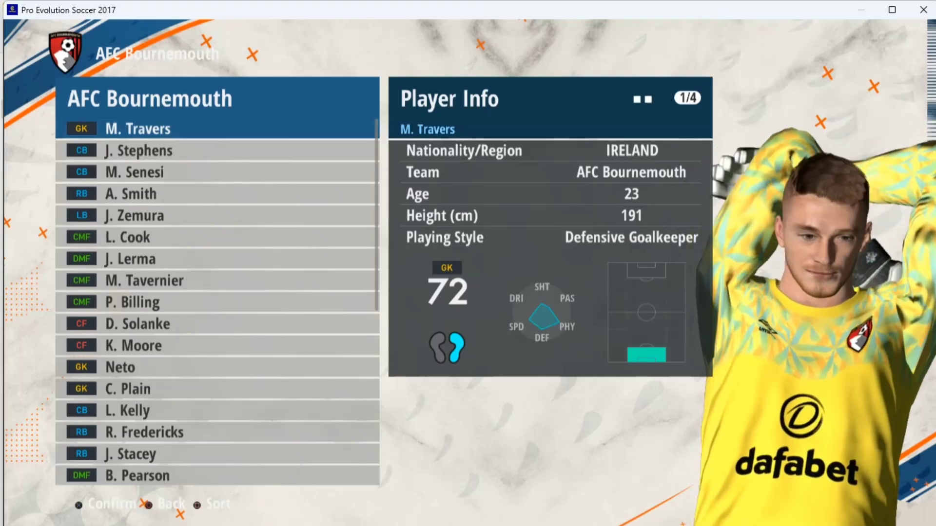
# - Bring up the Sider 3 window over the running game and close it
pyautogui.press('super')
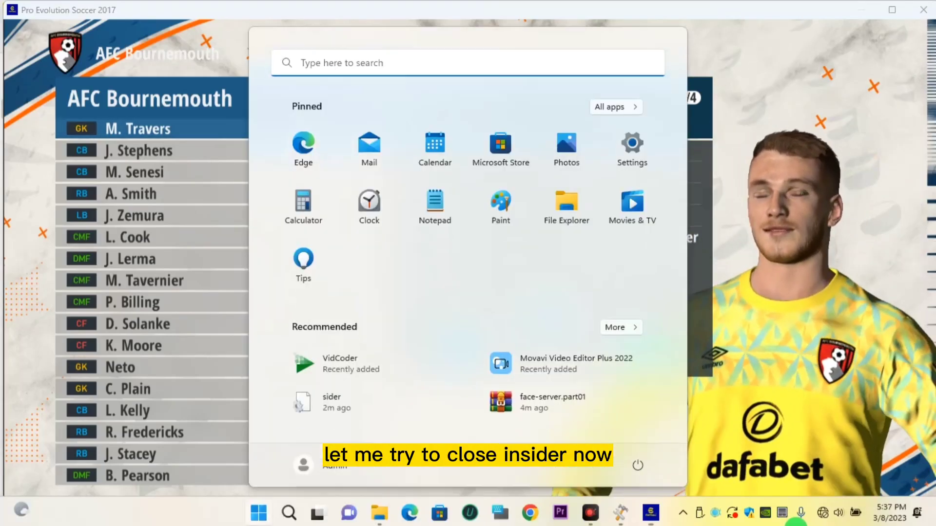
pyautogui.press('Escape')
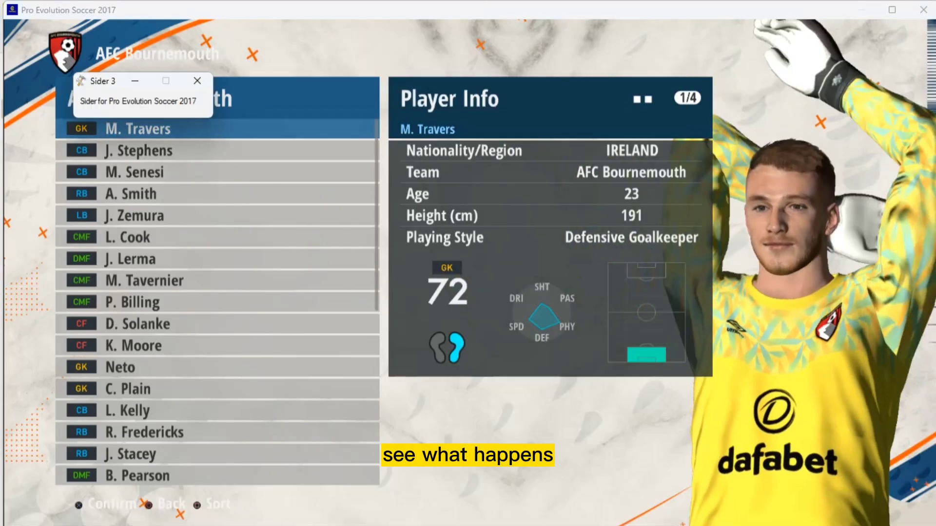
pyautogui.hotkey('alt', 'F4')
pyautogui.click(193, 79)
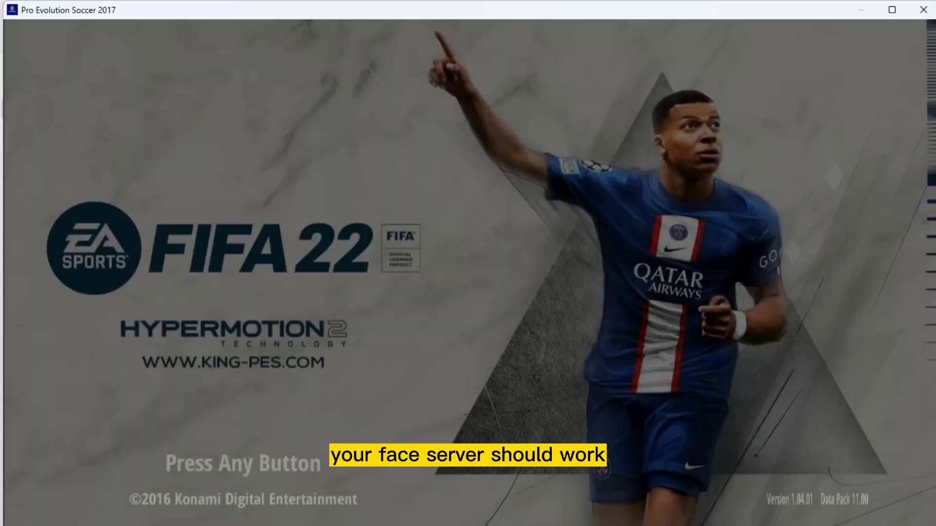
# - Continue past the title screen of the restarted game
pyautogui.press('Return')
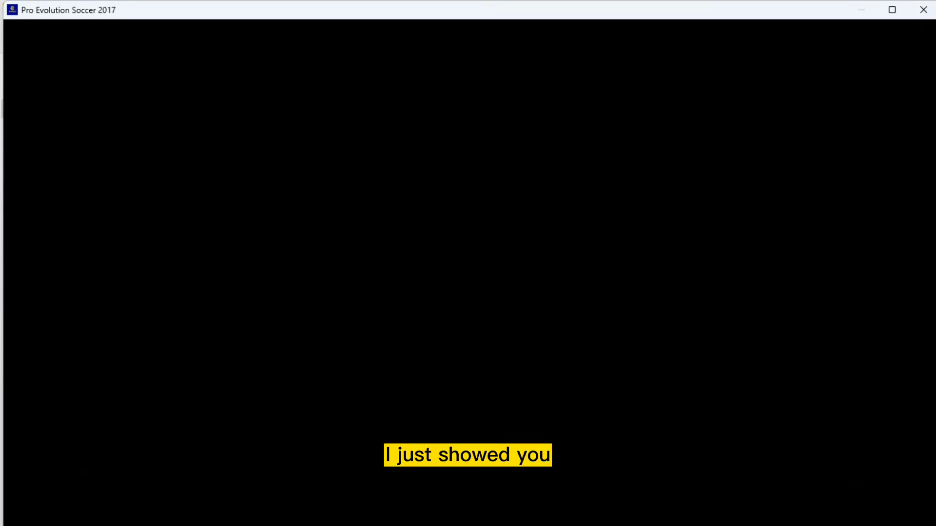
pyautogui.press('Return')
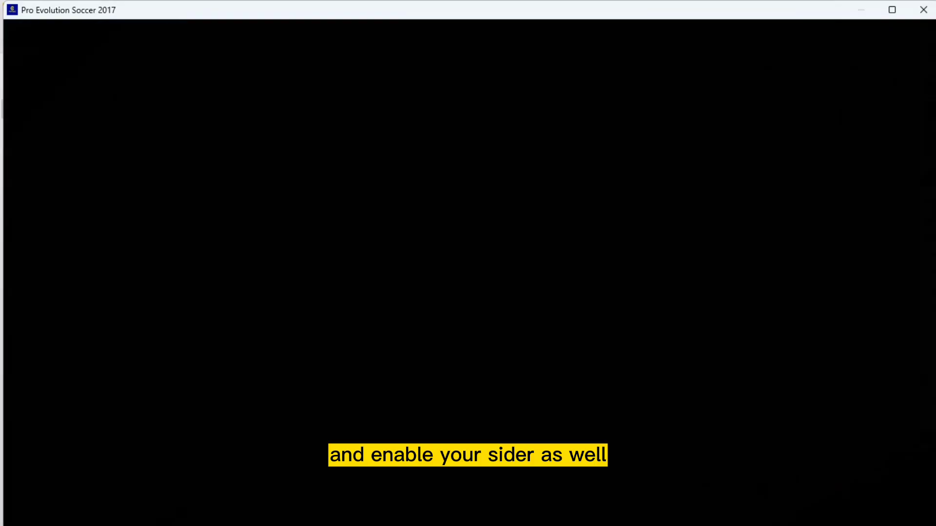